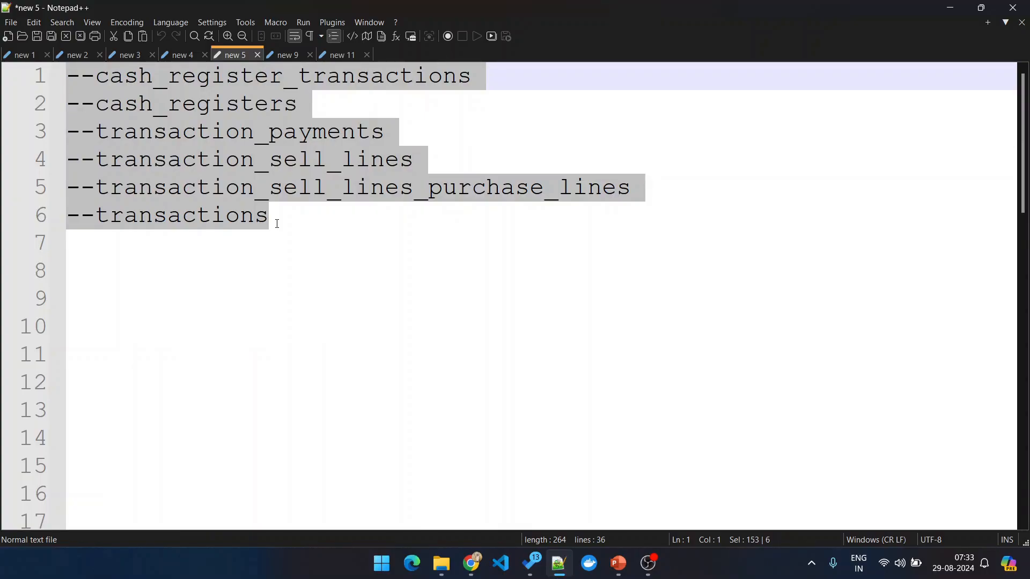
Review the cash register and transaction table names listed in the notes
left_click_drag(277, 224, 48, 224)
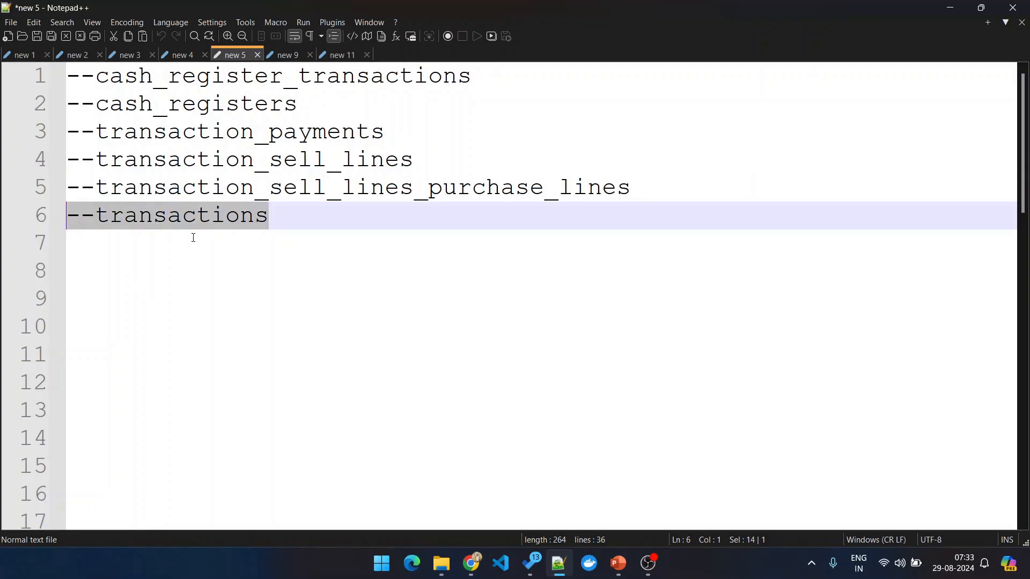
key("Right")
left_click_drag(310, 225, 1, 53)
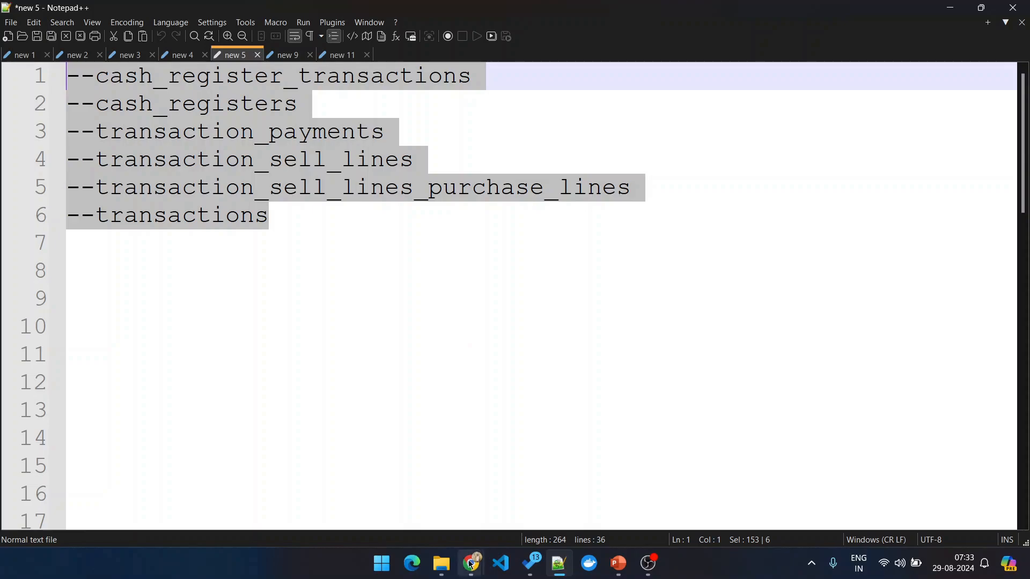
Switch to Informatica Administrator in Chrome and review the BigQuery connection's details and advanced settings
mouse_move(471, 563)
mouse_move(436, 498)
left_click(477, 500)
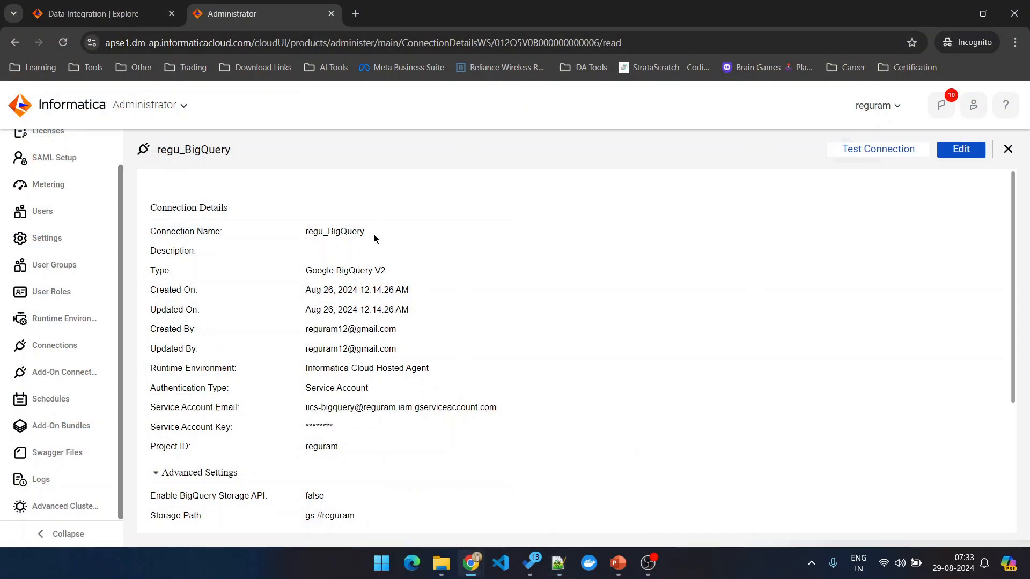
scroll(319, 300, "down", 1)
scroll(335, 316, "up", 1)
left_click_drag(297, 231, 368, 230)
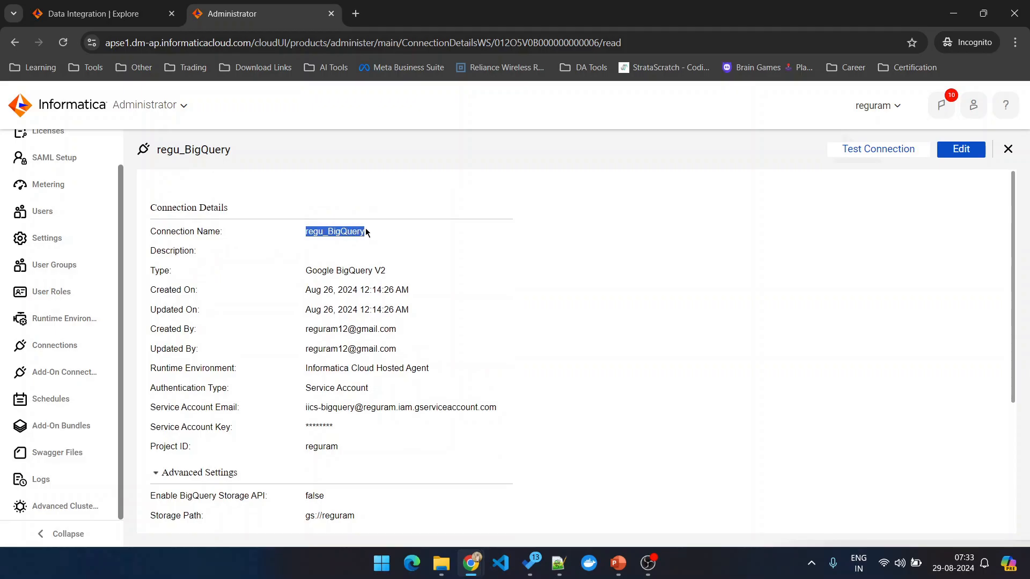
scroll(361, 298, "down", 1)
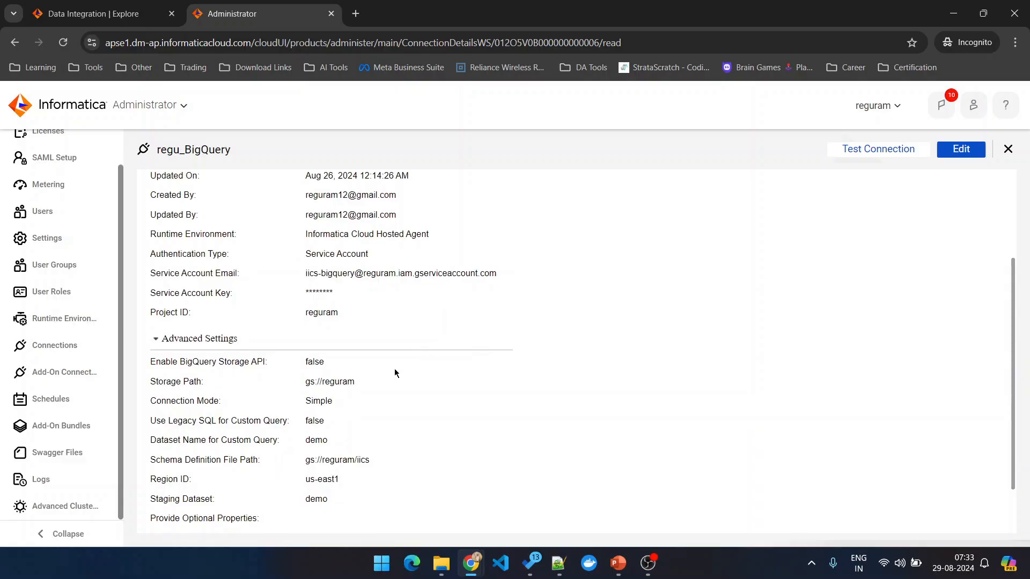
scroll(370, 380, "down", 1)
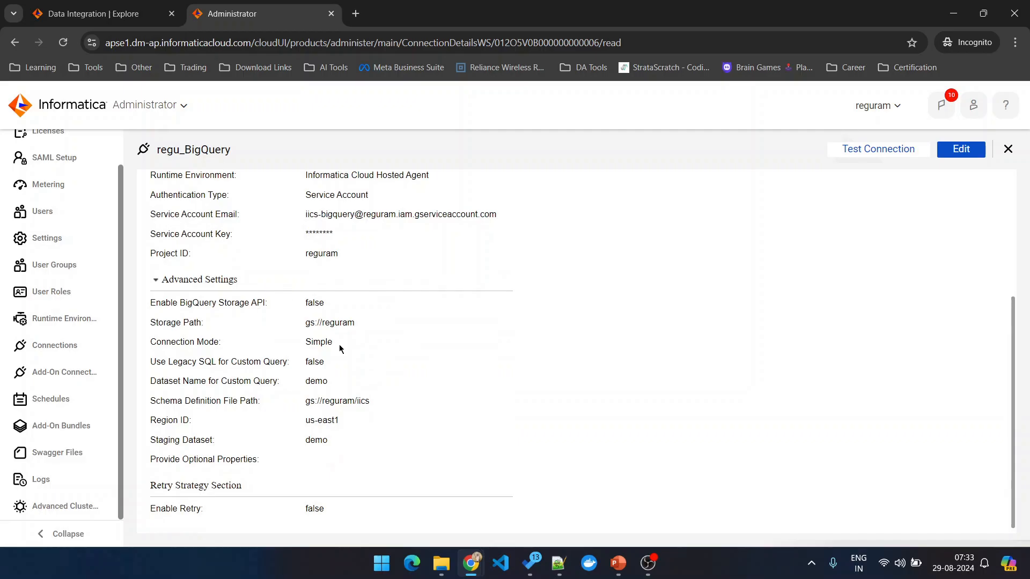
scroll(340, 348, "up", 4)
scroll(376, 386, "down", 2)
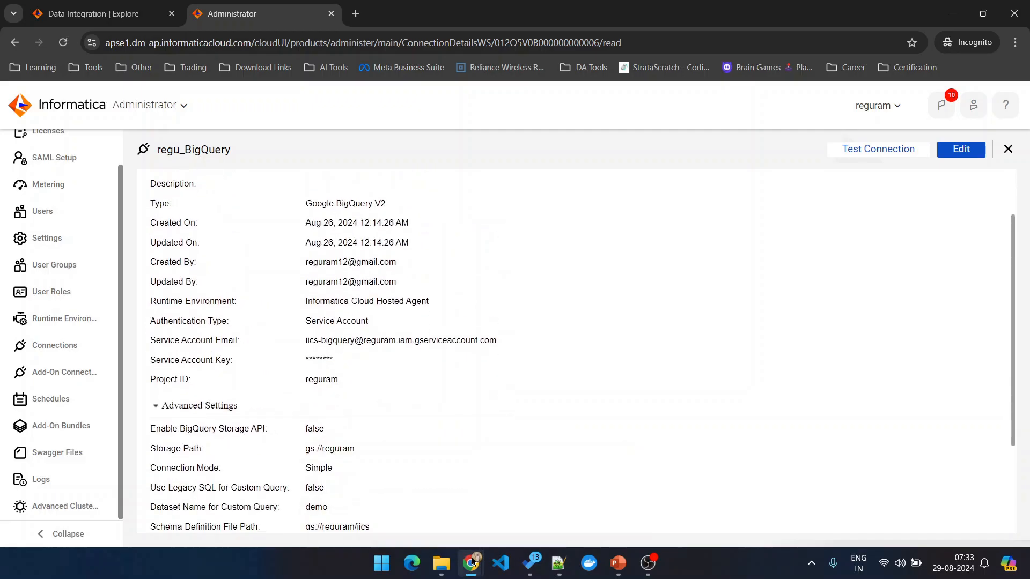
Look at the demo dataset's tables in Google BigQuery, and return to the advanced settings of the Informatica BigQuery connection
mouse_move(471, 562)
left_click(444, 500)
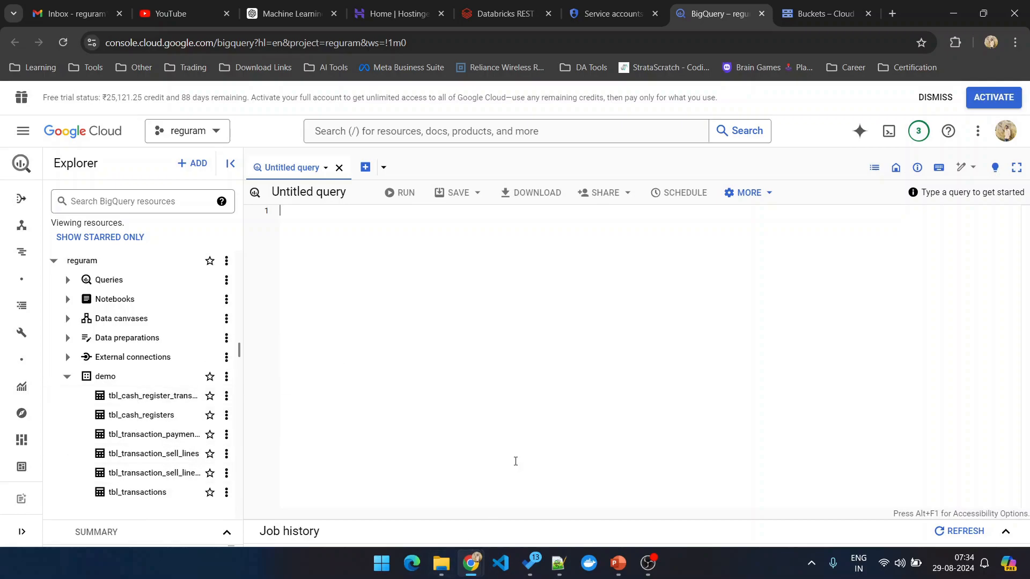
mouse_move(480, 558)
left_click(502, 502)
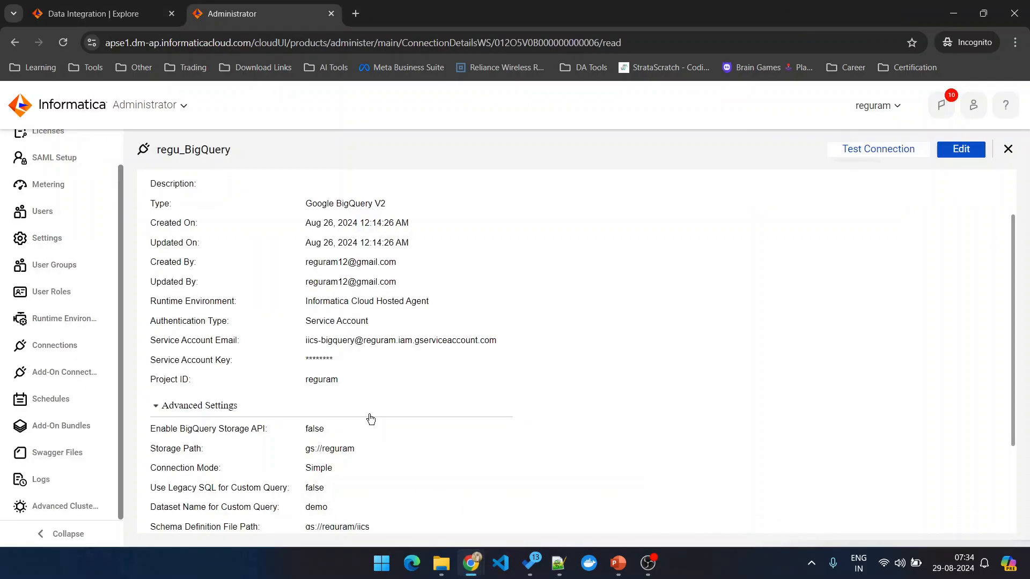
scroll(370, 389, "down", 2)
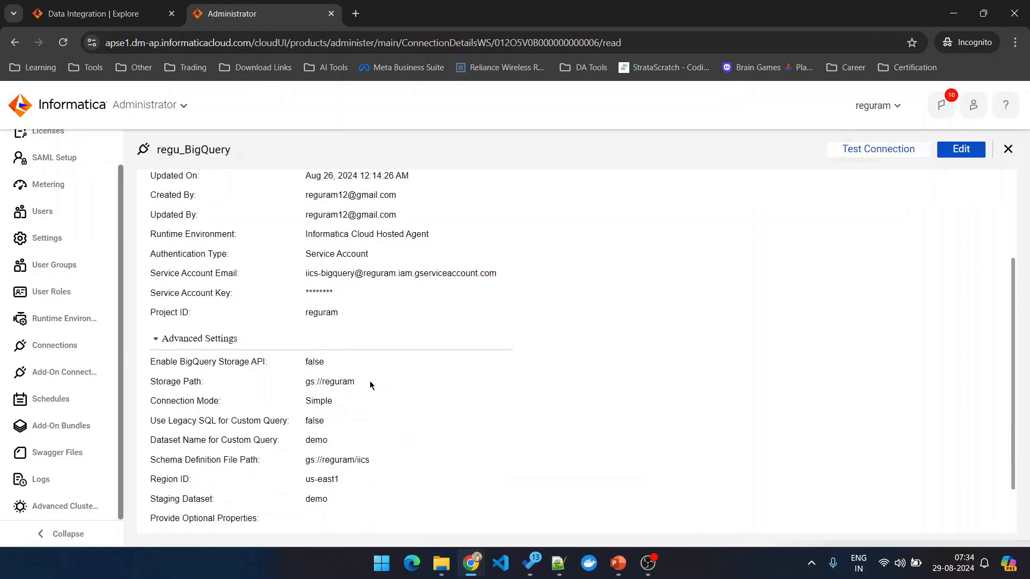
scroll(375, 385, "down", 1)
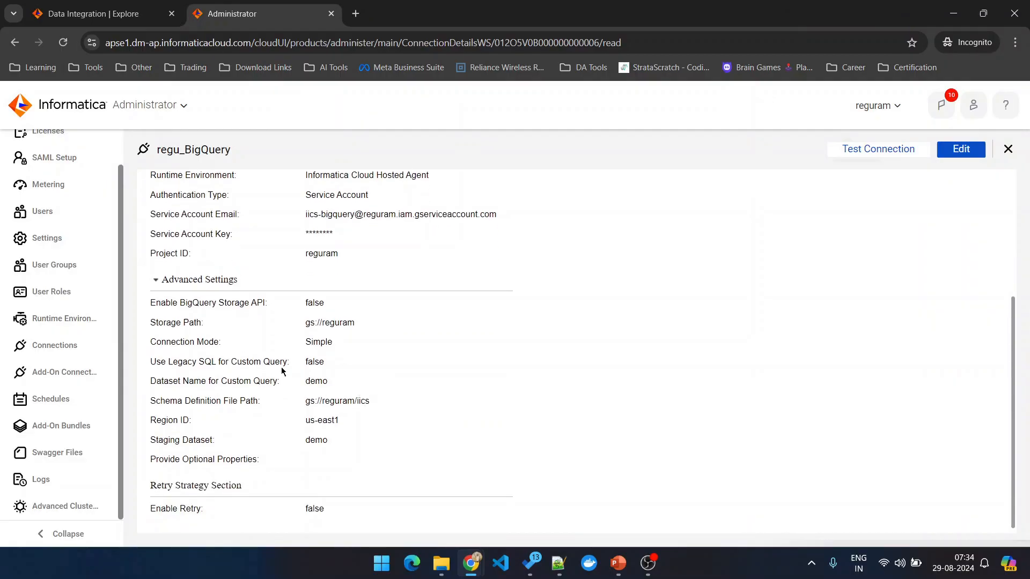
Open the project's bucket in Google Cloud Storage to inspect its folders, and return to the Informatica connection's storage settings
key("alt+Tab")
key("ctrl+Tab")
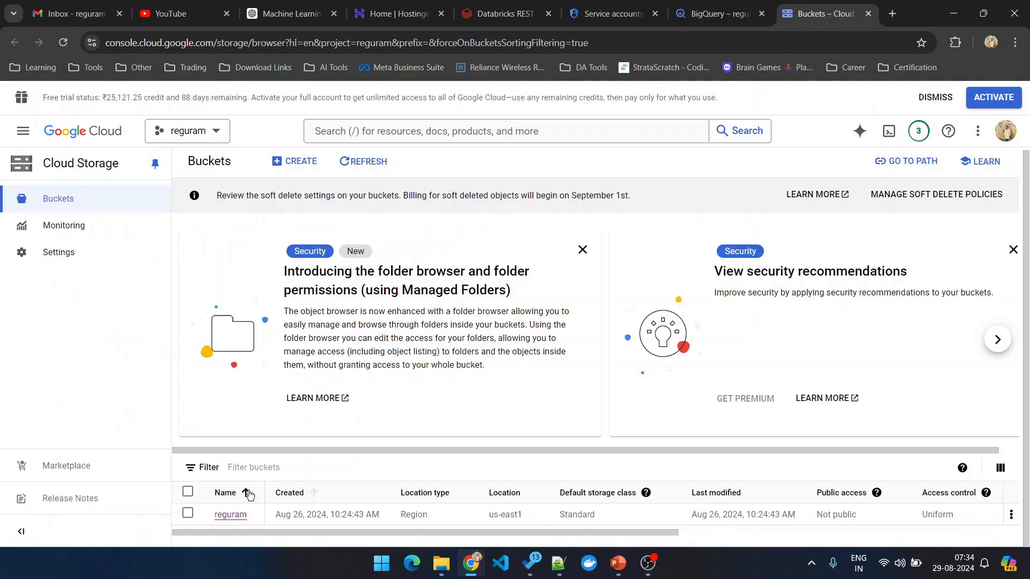
left_click(234, 514)
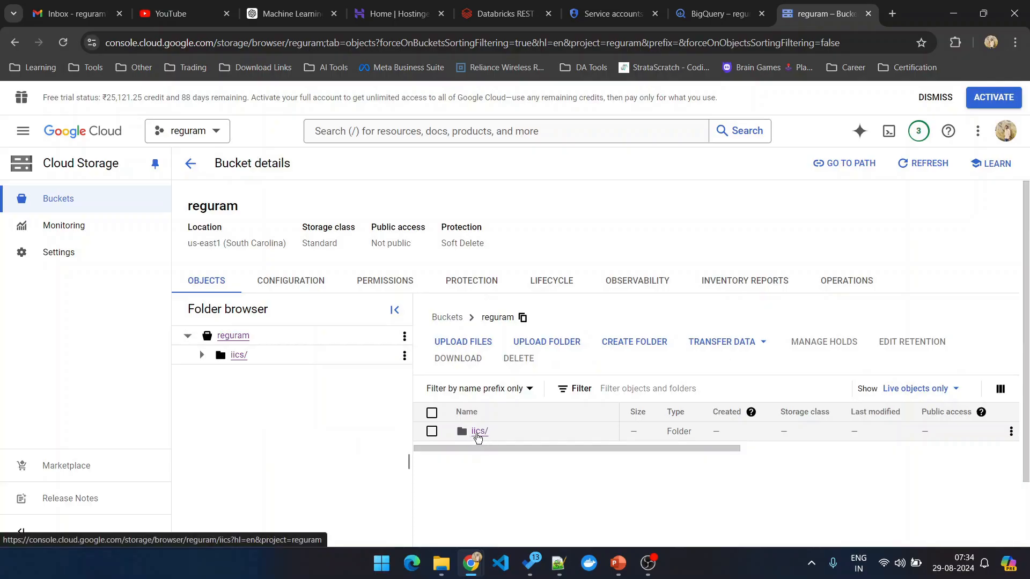
key("alt+Tab")
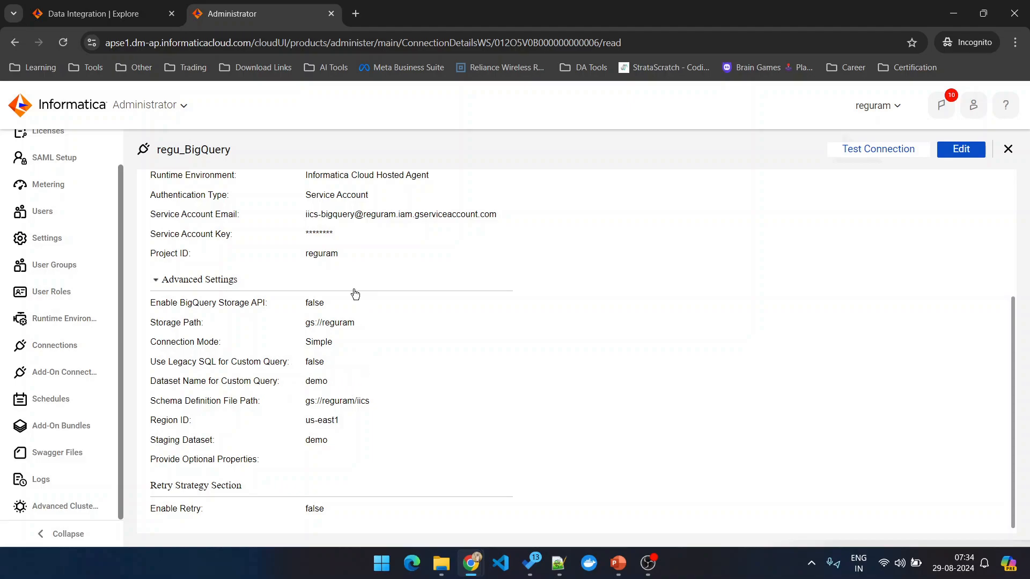
Check the service account in Google Cloud IAM & Admin against the authentication details of the Informatica BigQuery connection
key("alt+Tab")
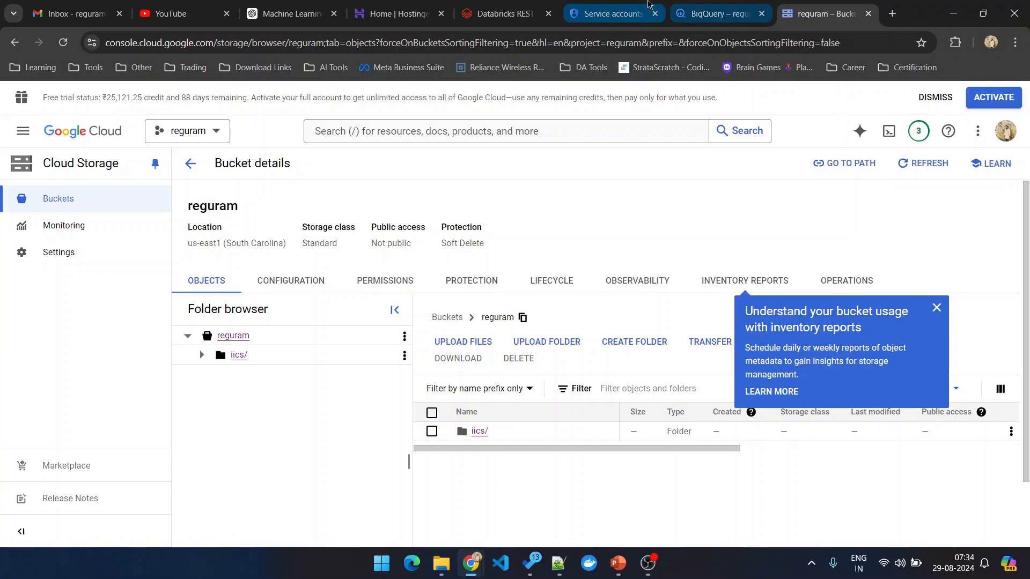
left_click(647, 5)
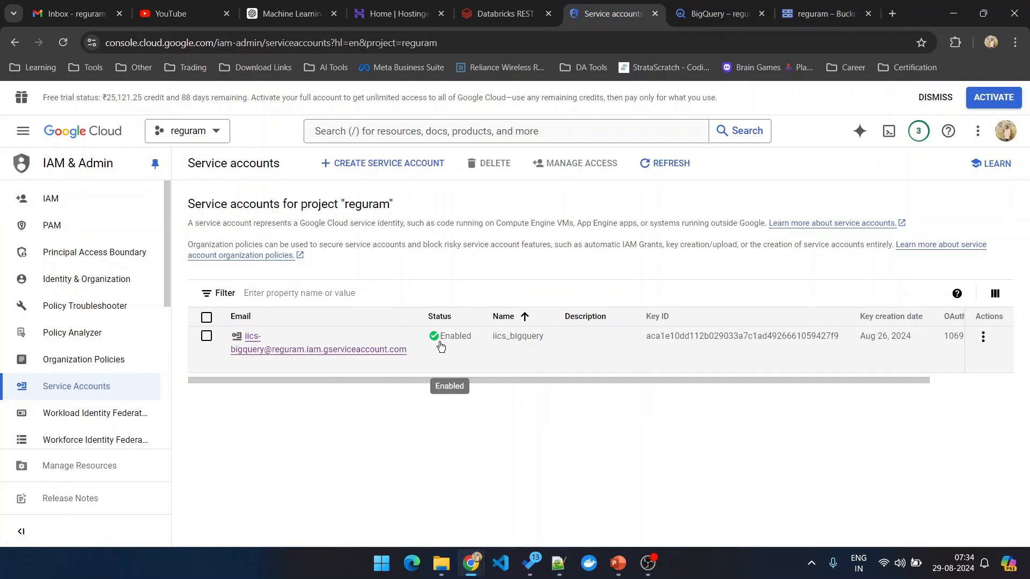
key("alt+Tab")
scroll(391, 301, "up", 1)
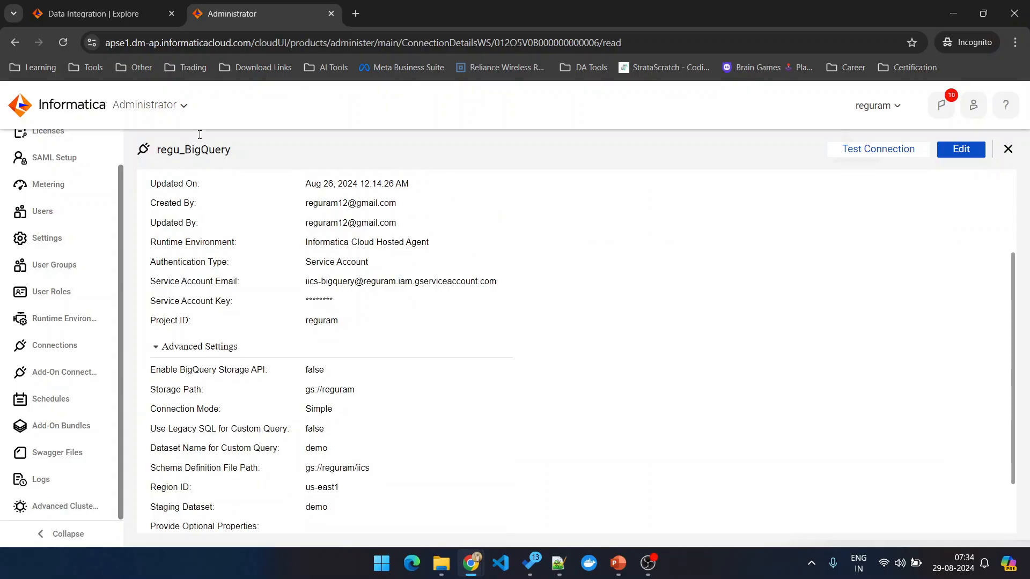
scroll(298, 290, "up", 1)
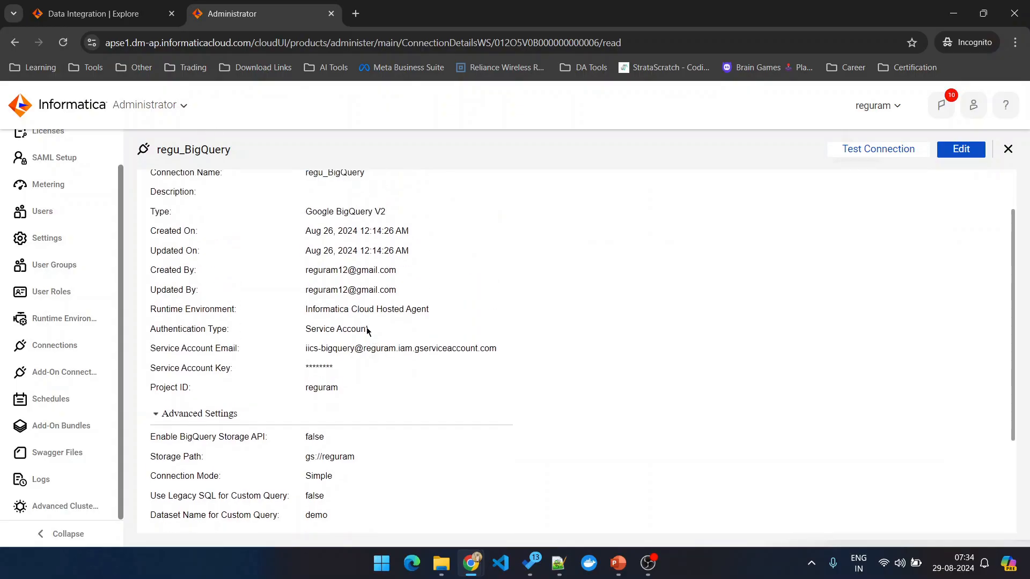
Create a project named Demo_Dynamic in Informatica Data Integration and open it
key("ctrl+shift+Tab")
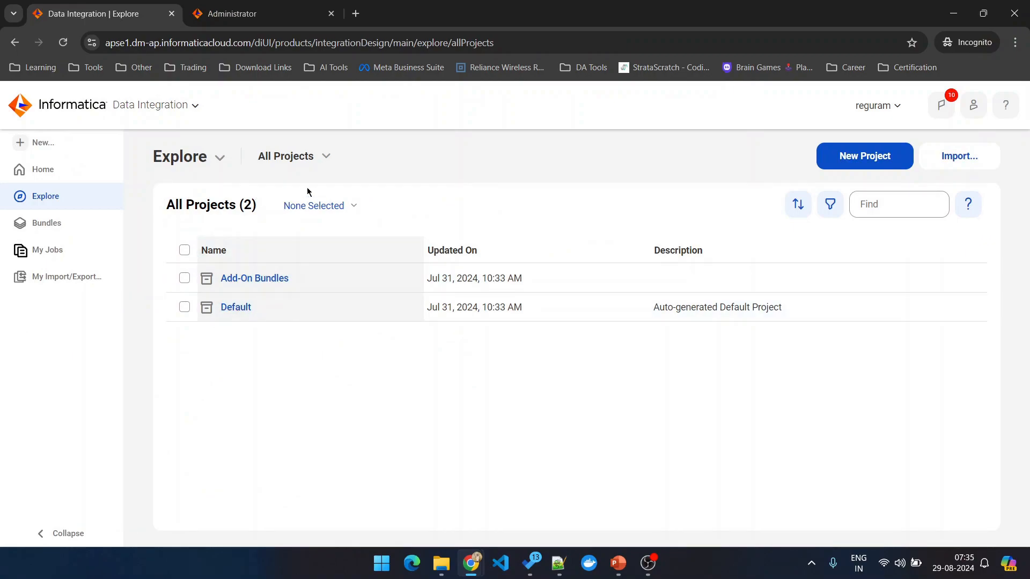
left_click(882, 166)
left_click(454, 274)
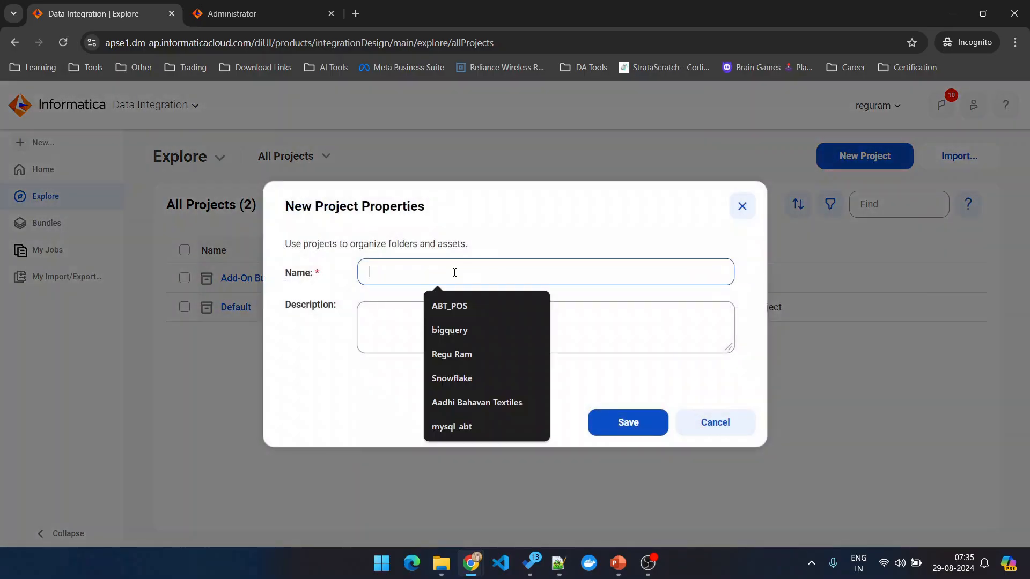
type("D")
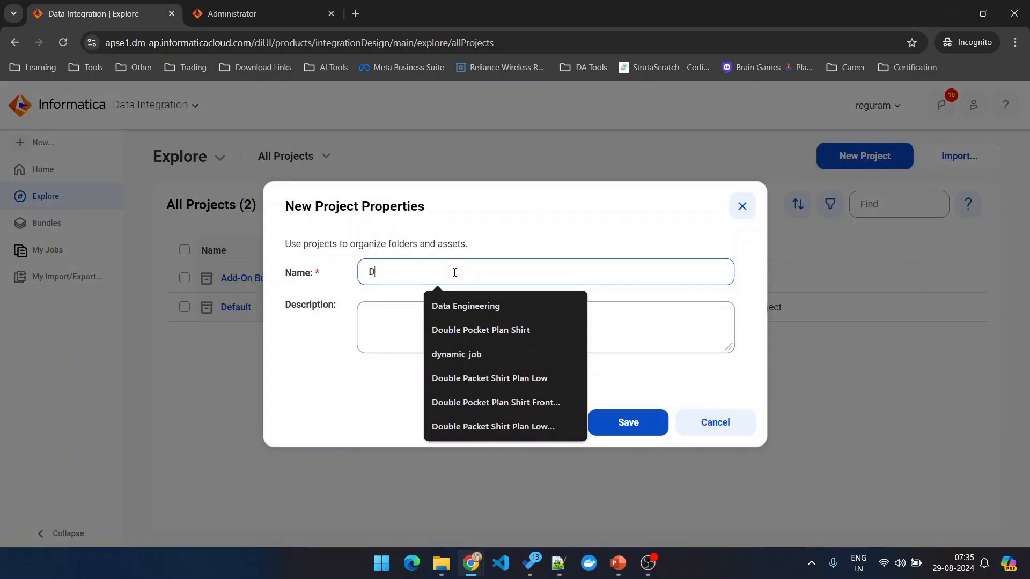
type("emo_Dynamic")
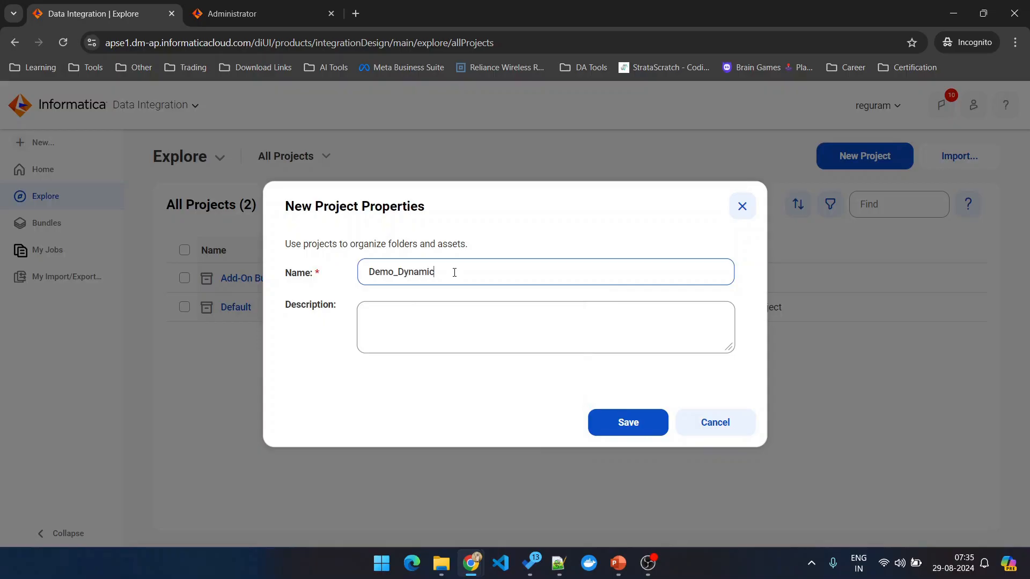
left_click(628, 422)
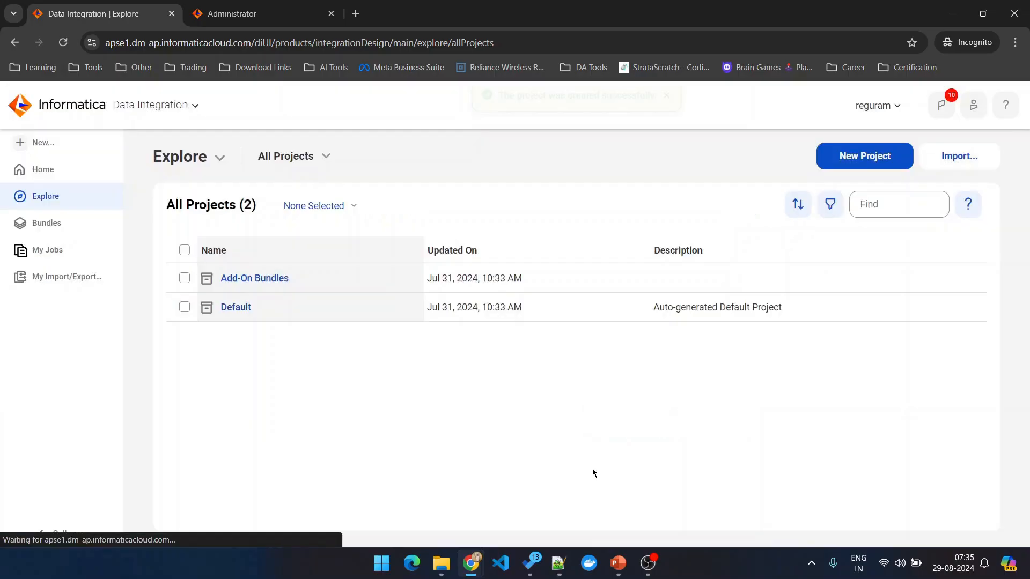
left_click(273, 282)
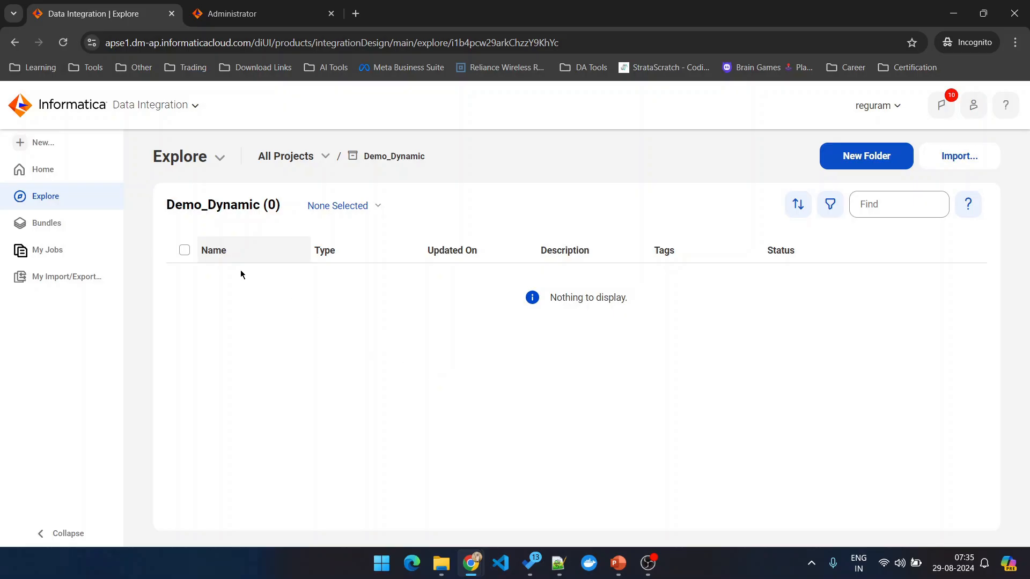
Create a new mapping in the Demo_Dynamic project and name it m_dynamic_mapping_template
left_click(54, 142)
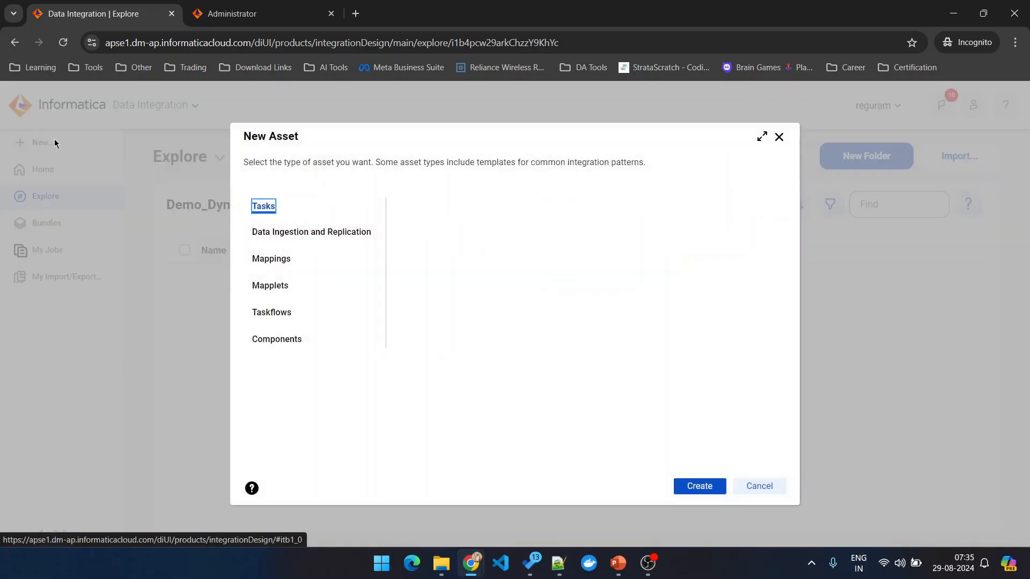
left_click(271, 259)
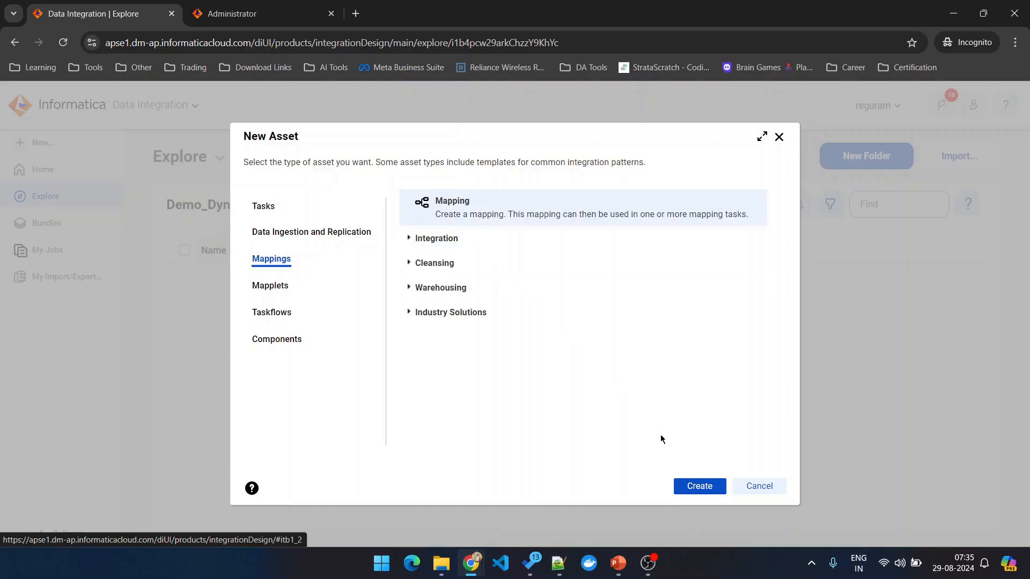
left_click(709, 487)
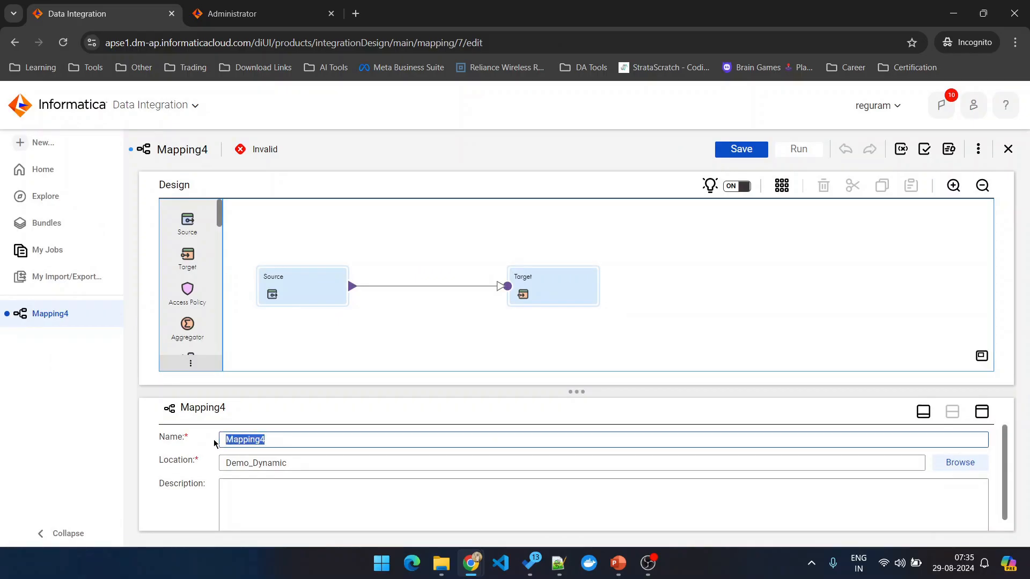
type("m_dynamic_mappin")
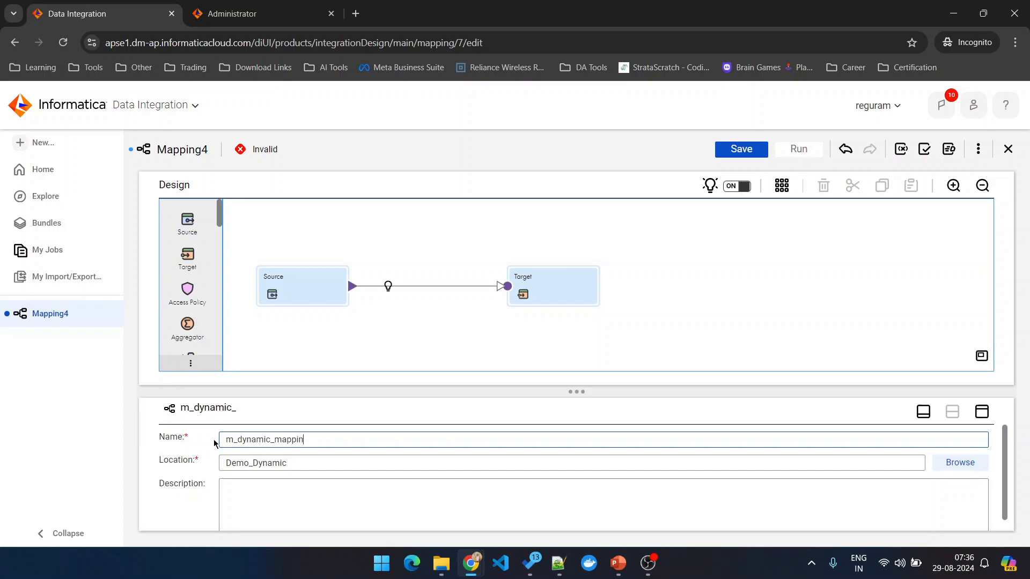
type("g_template")
left_click(368, 349)
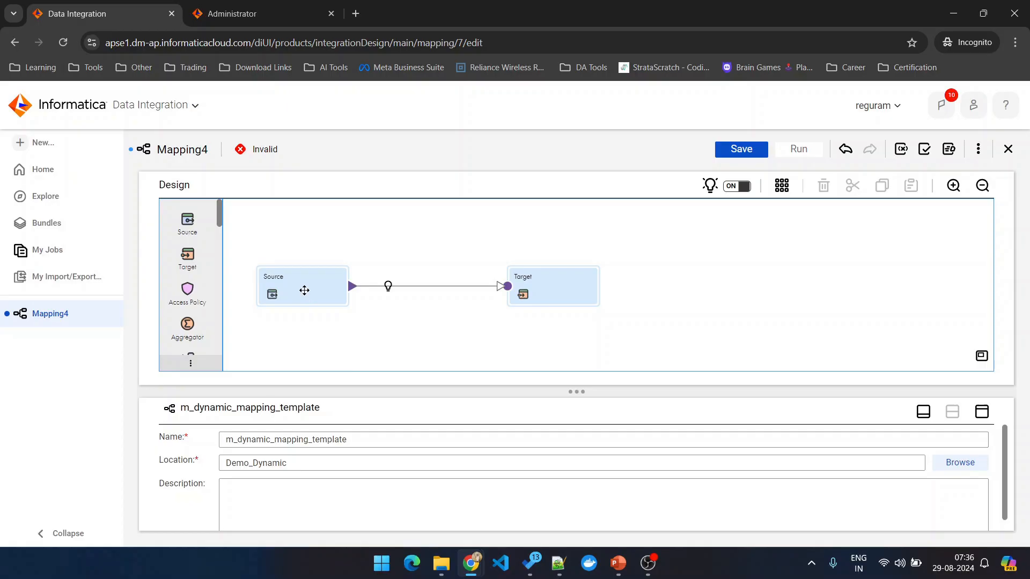
Parameterize the Source transformation's connection with a new input parameter named src_conn, using connection type MySQL
left_click(302, 291)
left_click(978, 416)
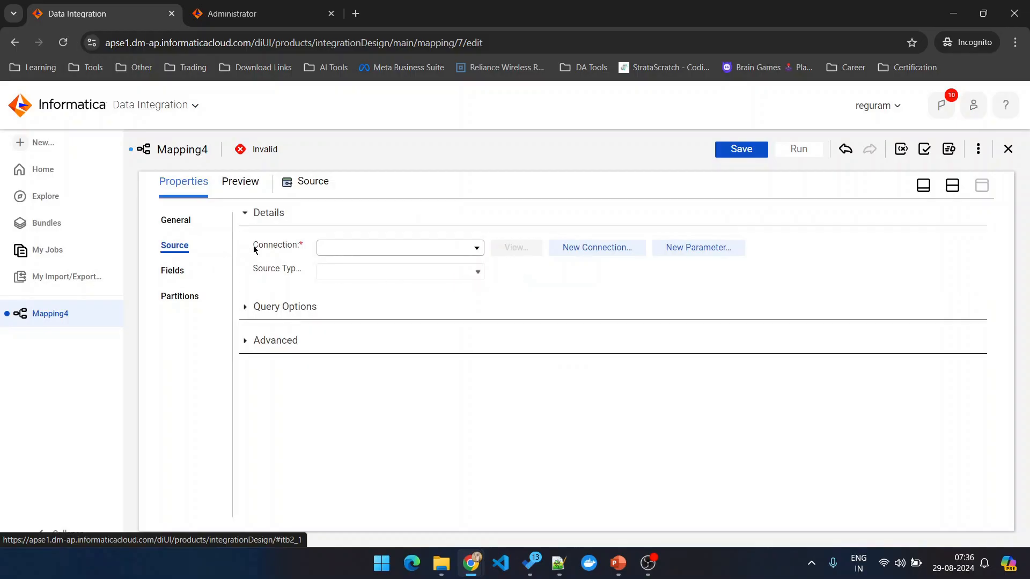
left_click_drag(241, 250, 314, 251)
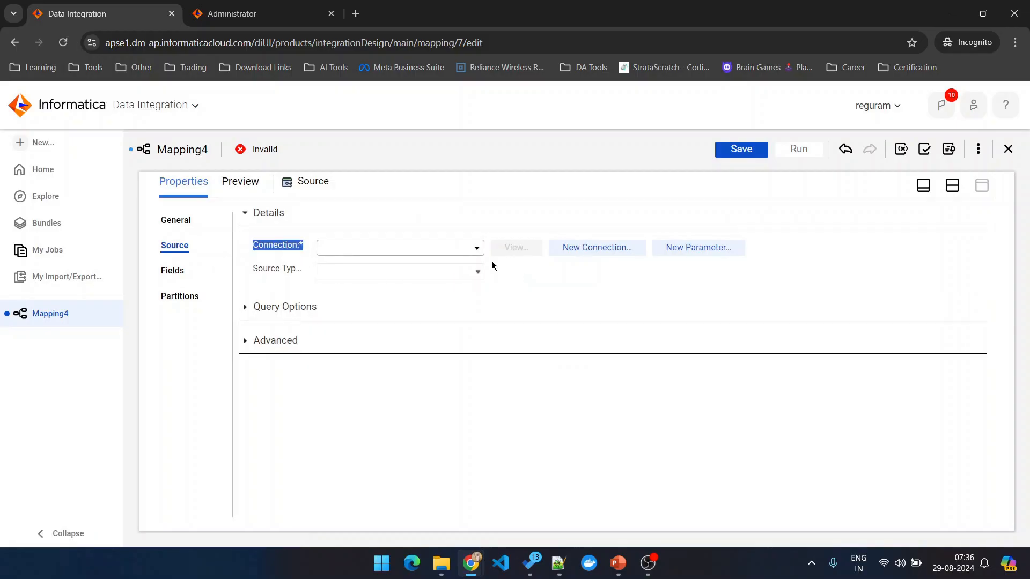
left_click(693, 249)
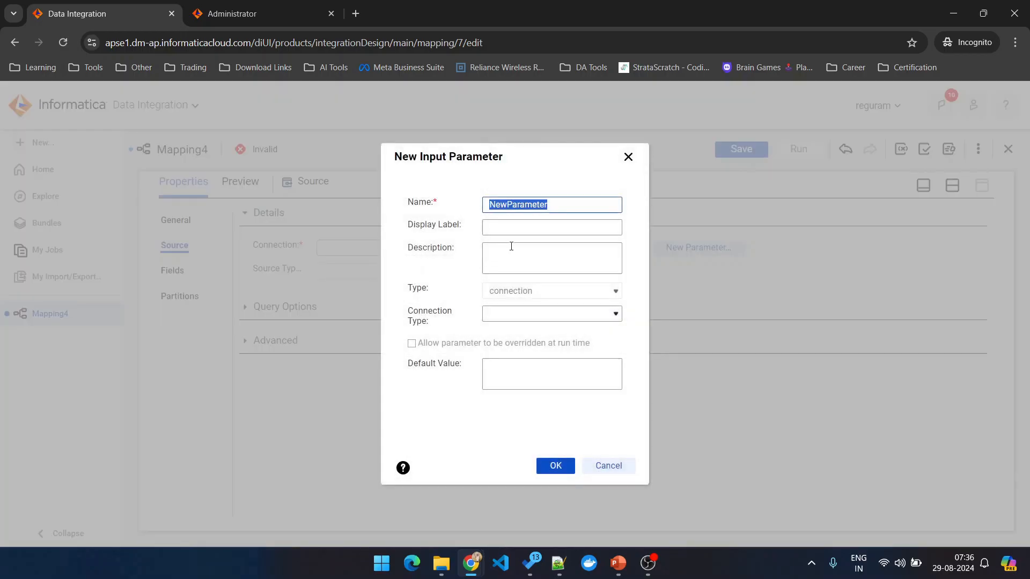
type("src_conn")
left_click_drag(403, 310, 435, 327)
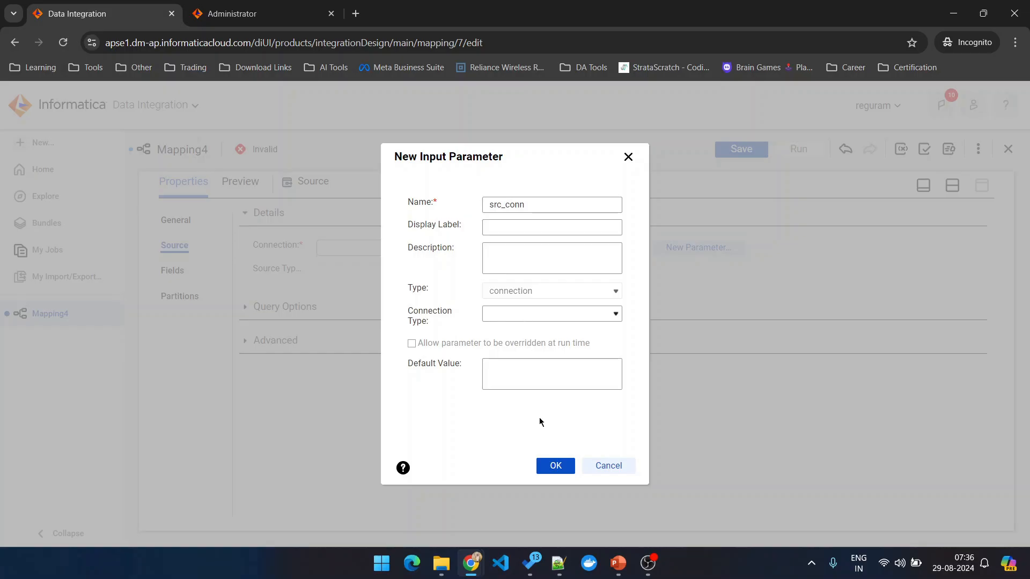
left_click(493, 314)
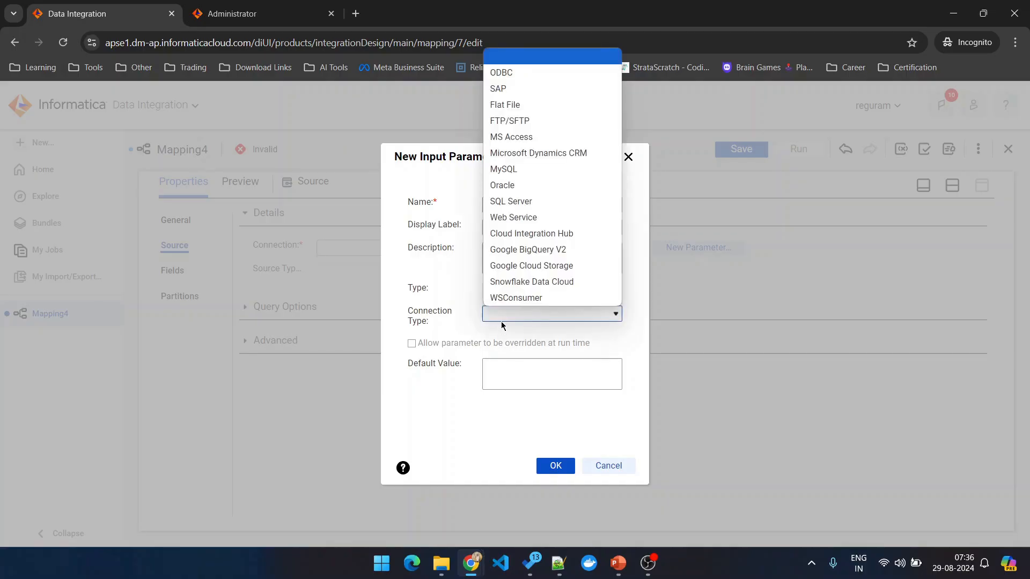
left_click(515, 169)
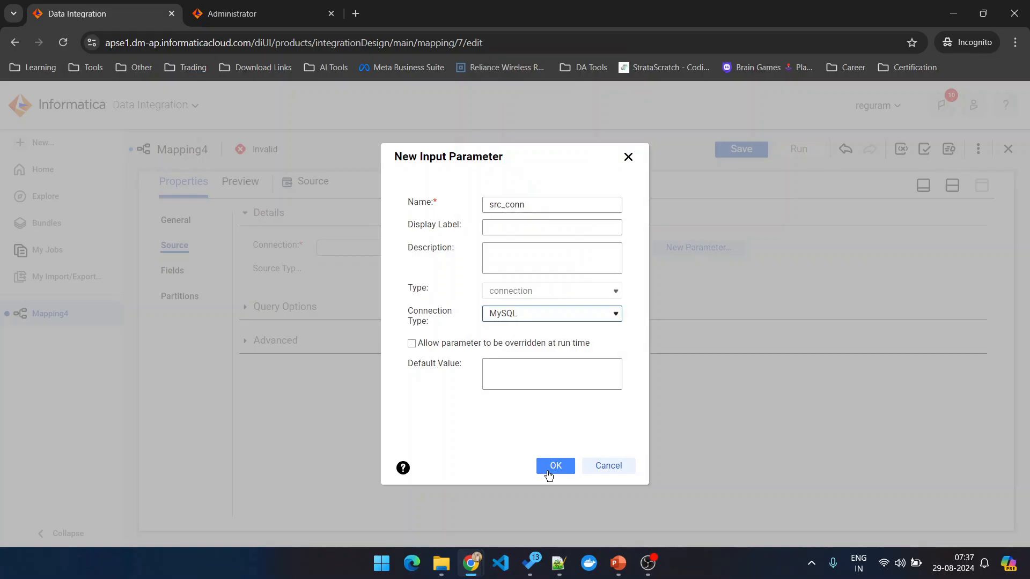
left_click(556, 464)
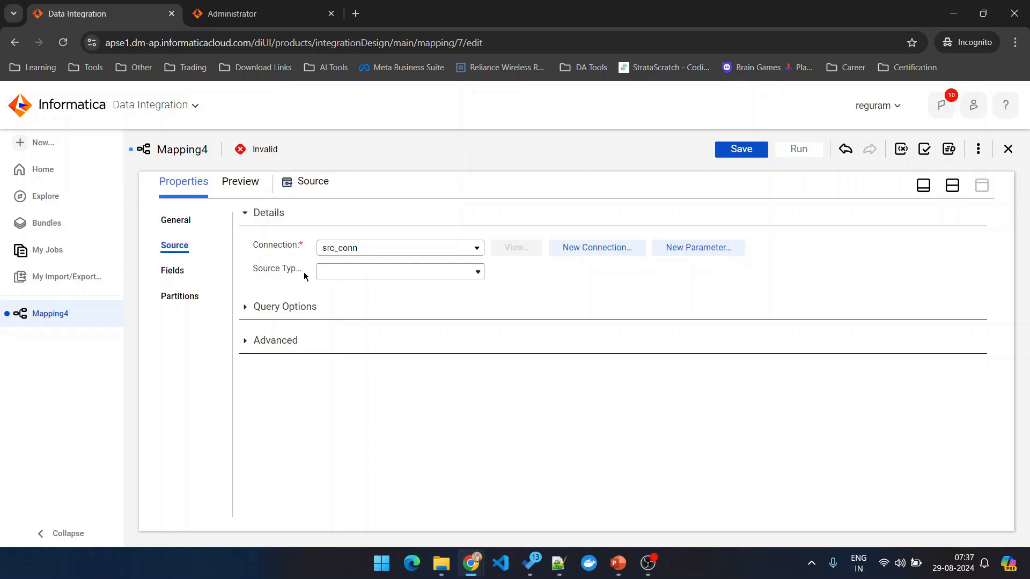
Set the source type to Parameter and create a data object parameter named src_obj for it
left_click(335, 276)
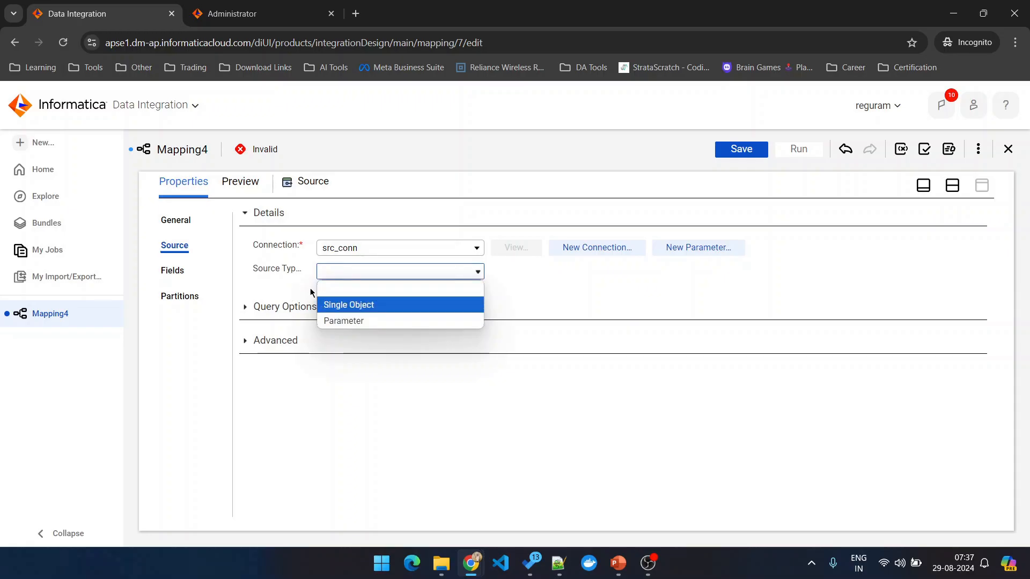
left_click(346, 320)
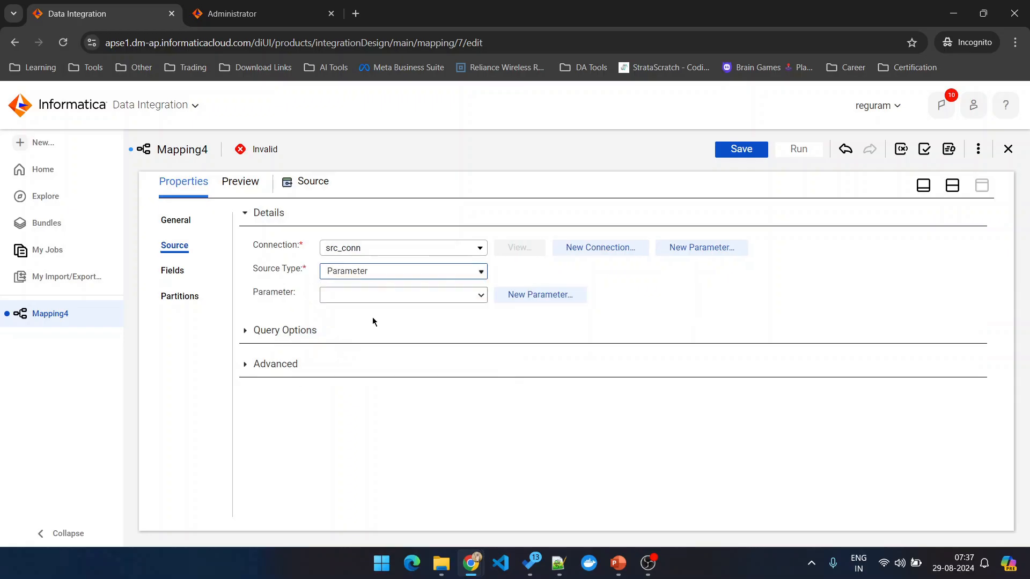
left_click(553, 298)
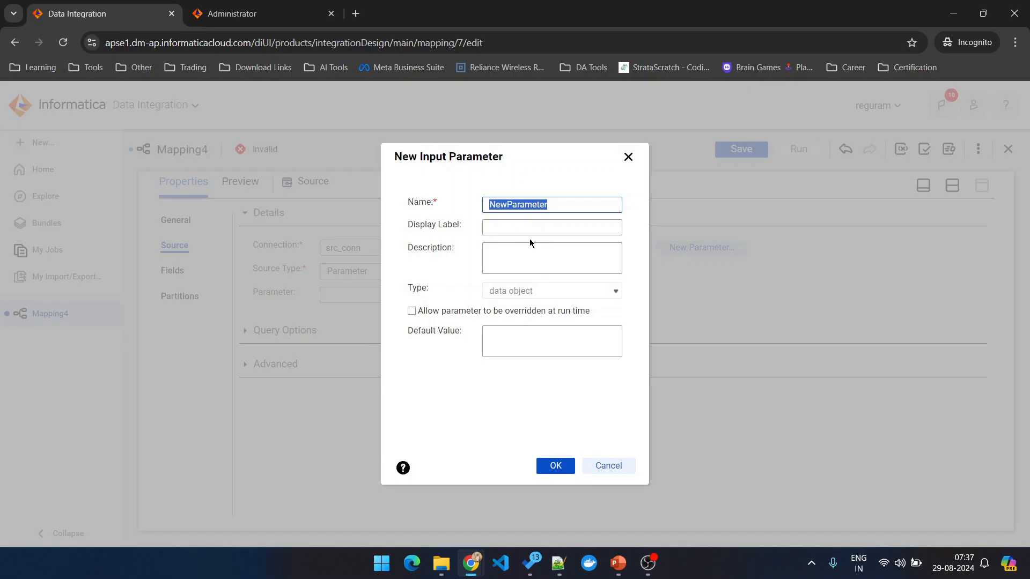
type("src_obj")
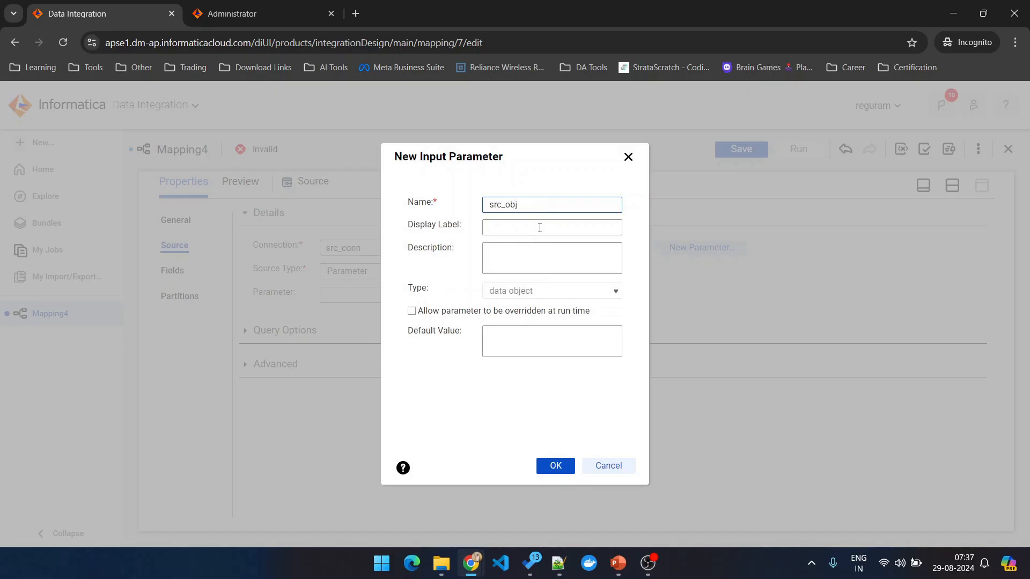
left_click(555, 465)
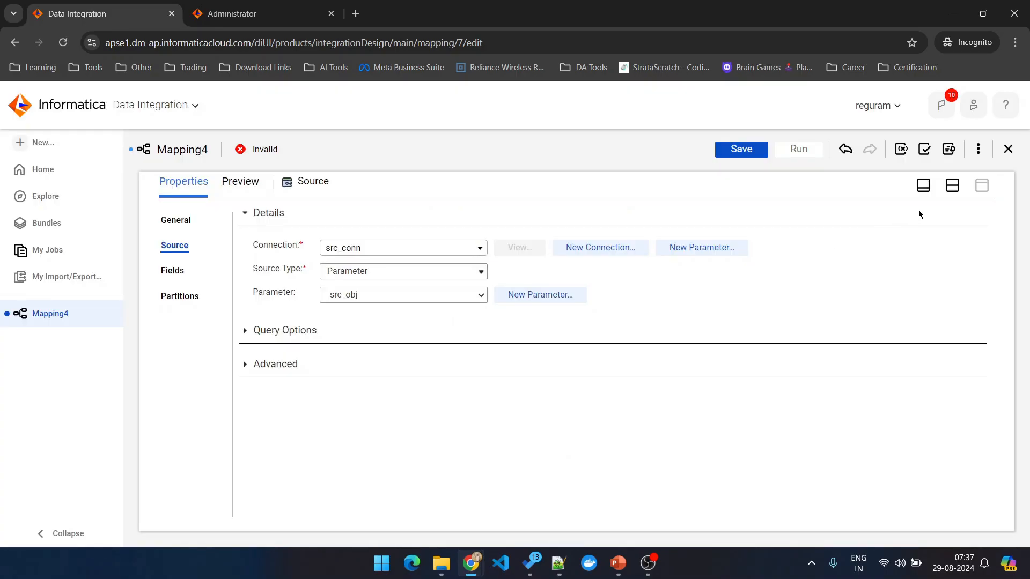
left_click(952, 185)
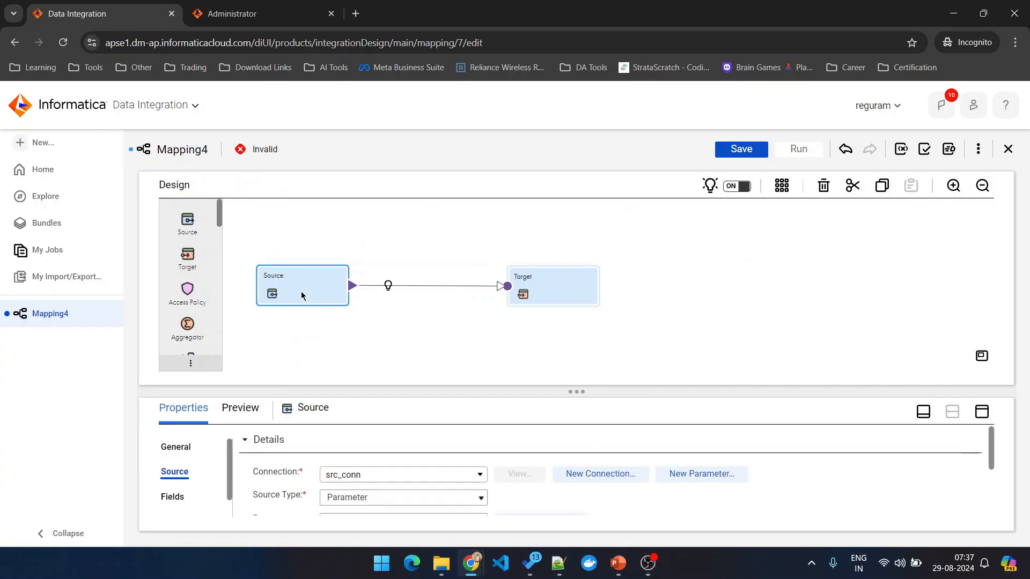
Parameterize the Target transformation's connection with a new input parameter named tgt_src, using connection type Google BigQuery V2
left_click(552, 295)
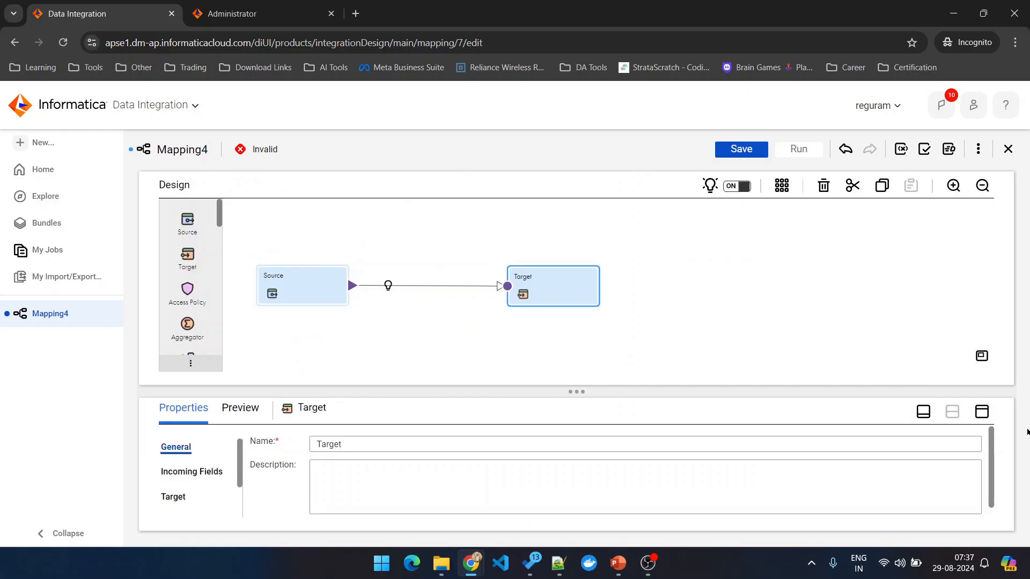
left_click(981, 411)
left_click(174, 270)
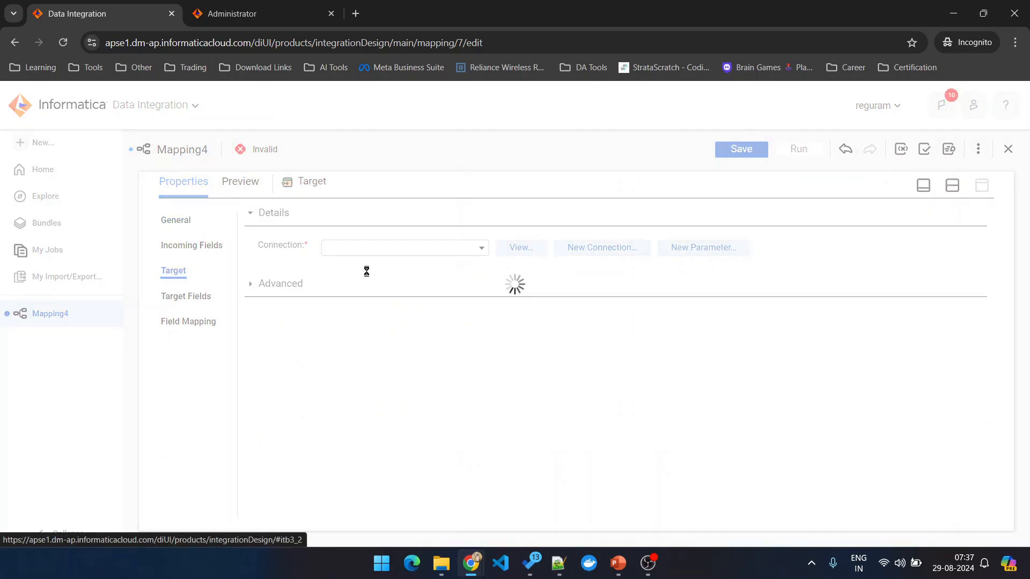
left_click(694, 250)
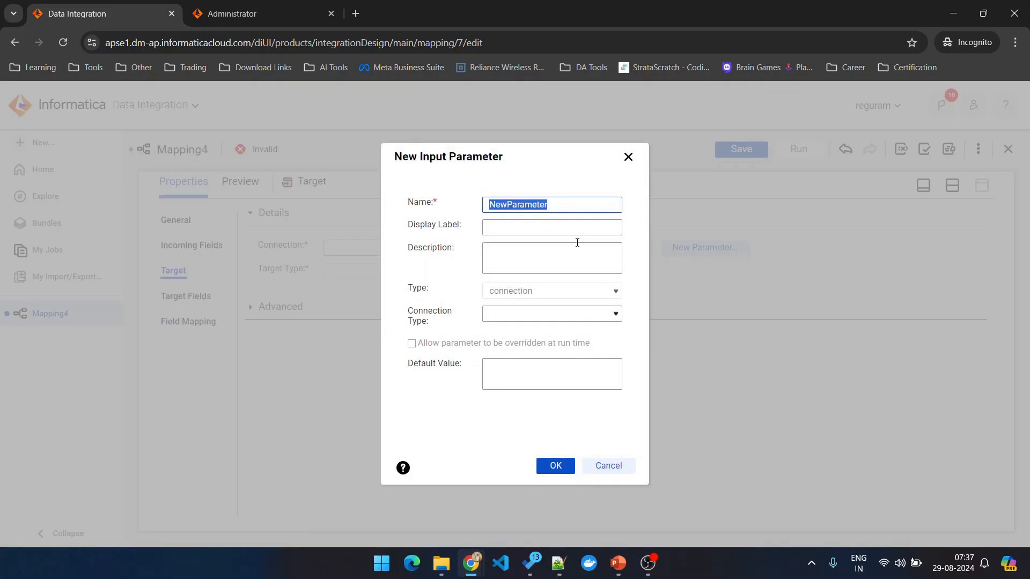
type("tgt_src")
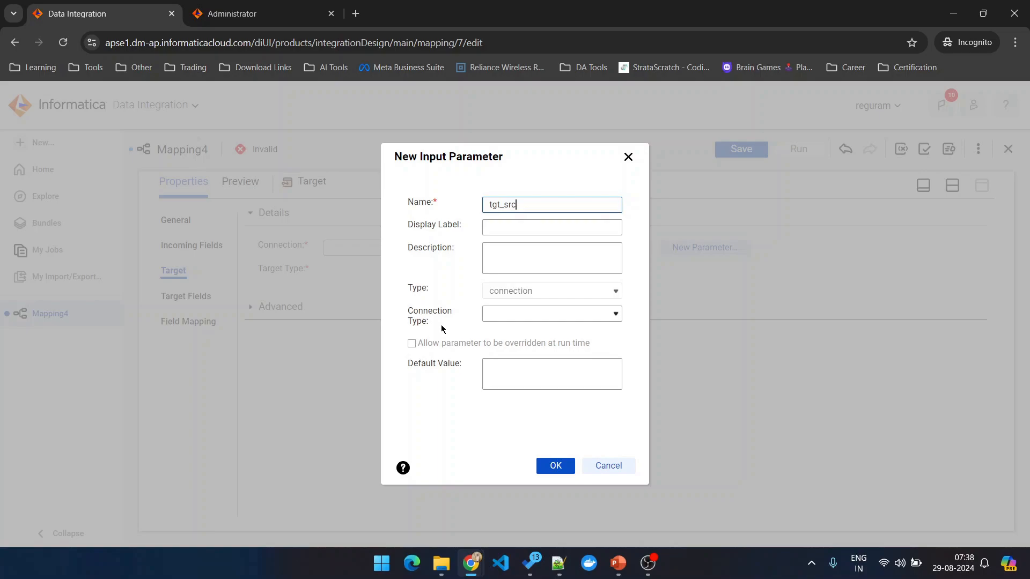
left_click(486, 319)
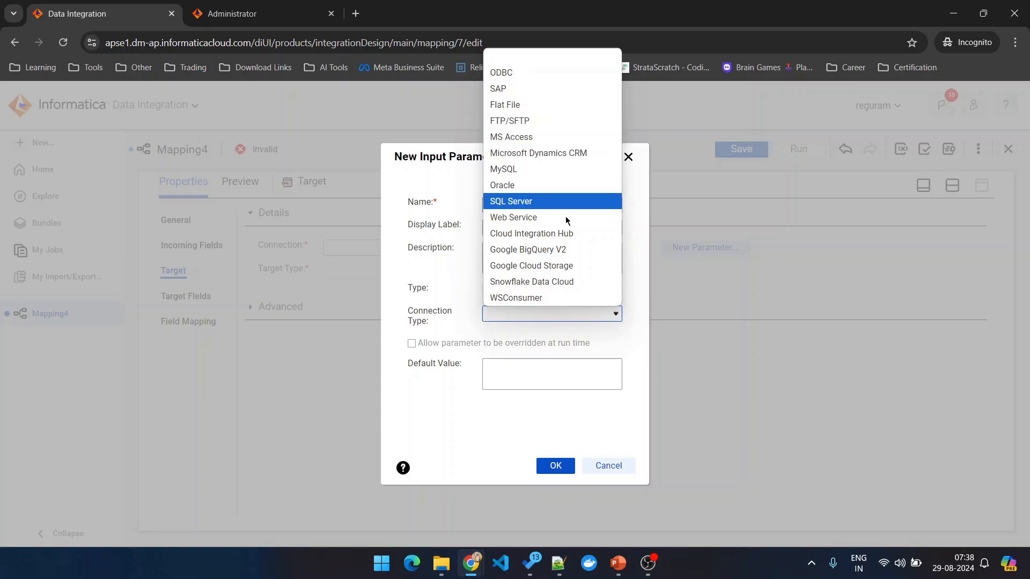
left_click(558, 256)
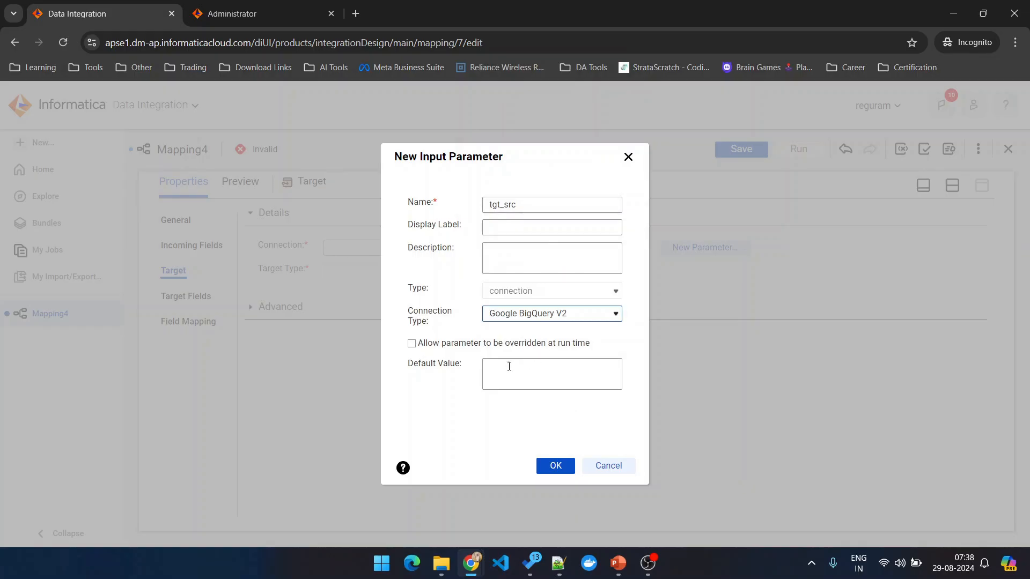
left_click(563, 473)
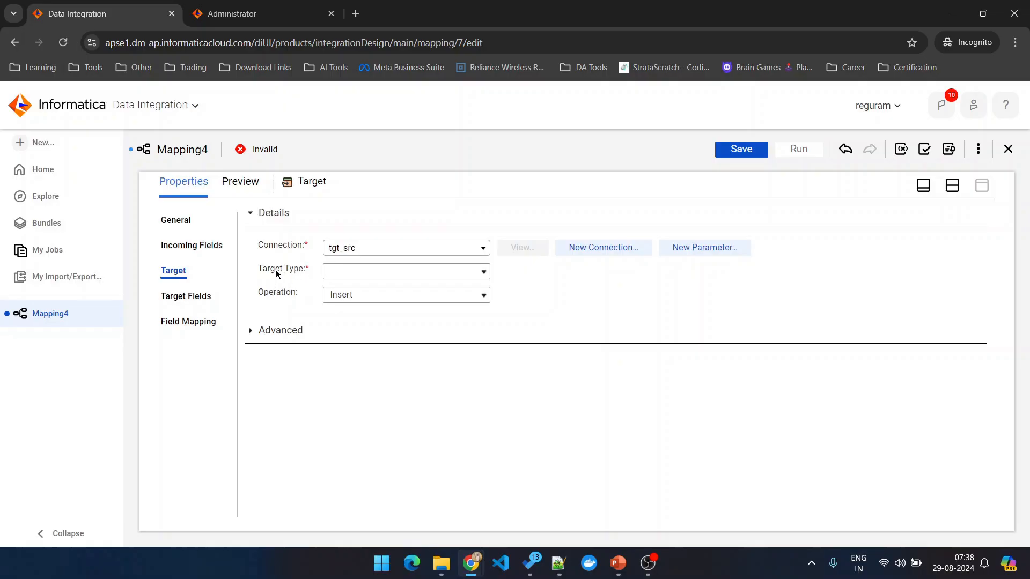
Set the target type to Parameter and create a data object parameter named tgt_obj for it
left_click(345, 276)
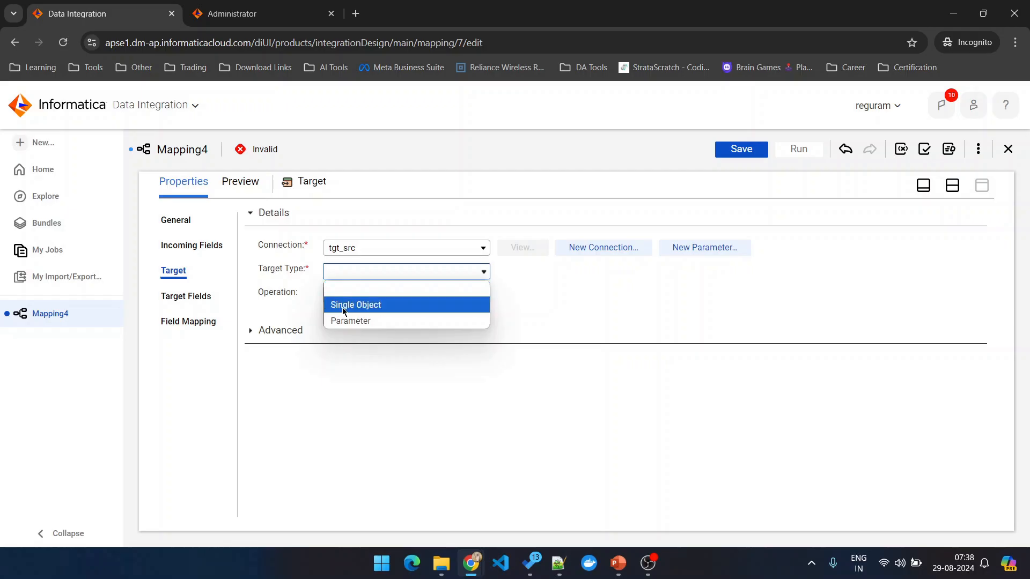
left_click(354, 321)
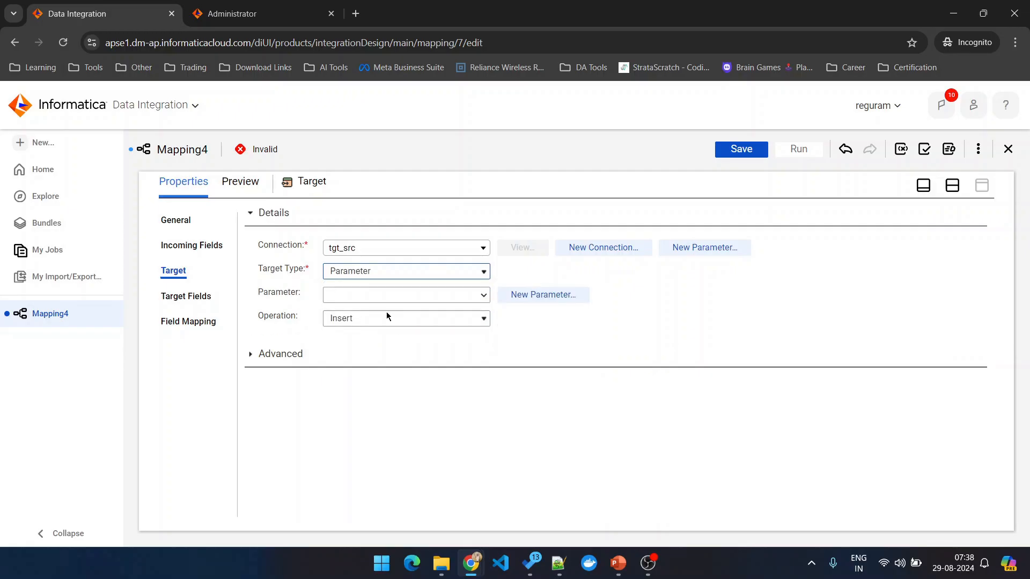
left_click(525, 295)
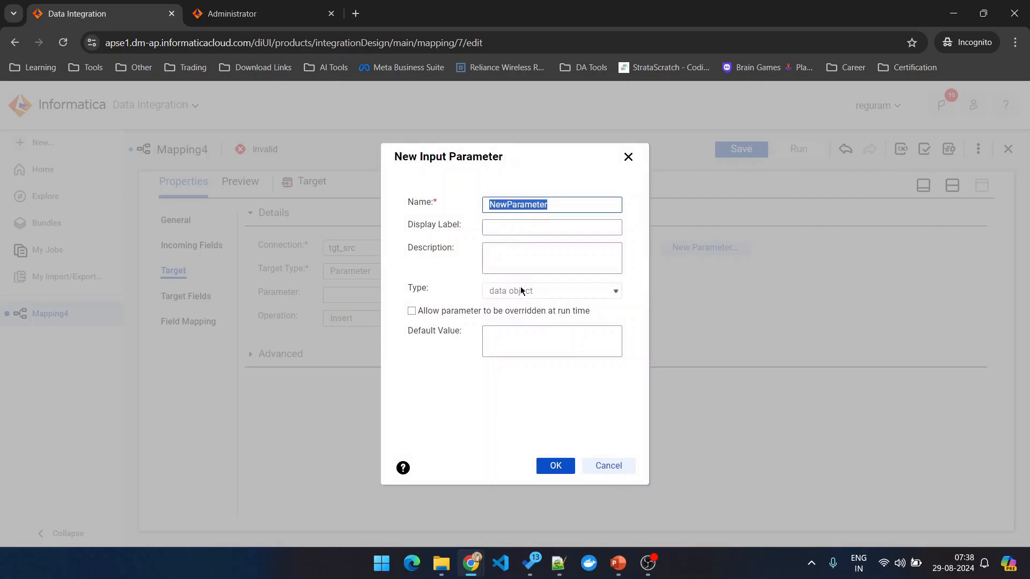
type("tgt_obj")
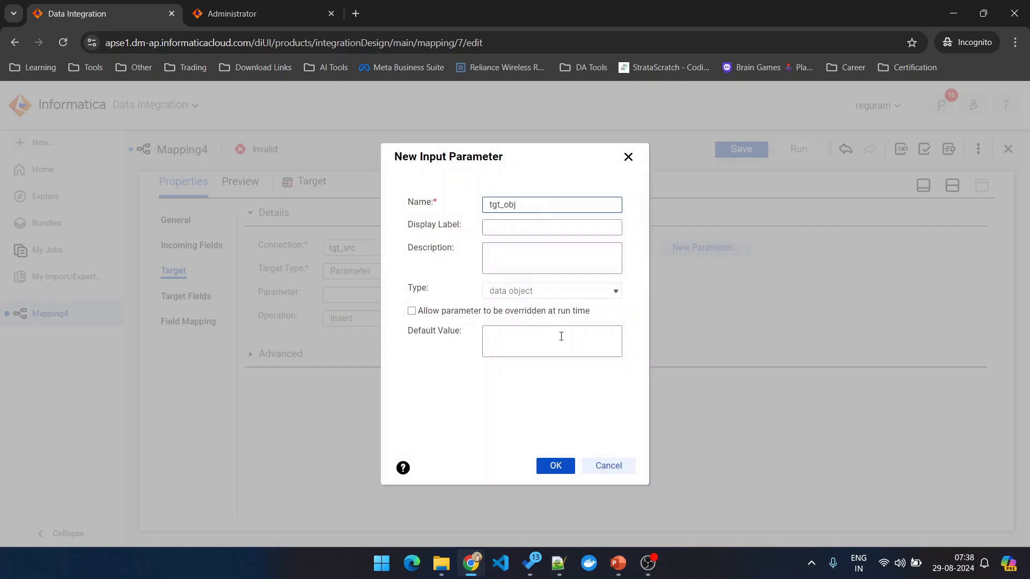
left_click(560, 467)
Enable the Truncate target table option in the target's advanced properties
left_click(251, 360)
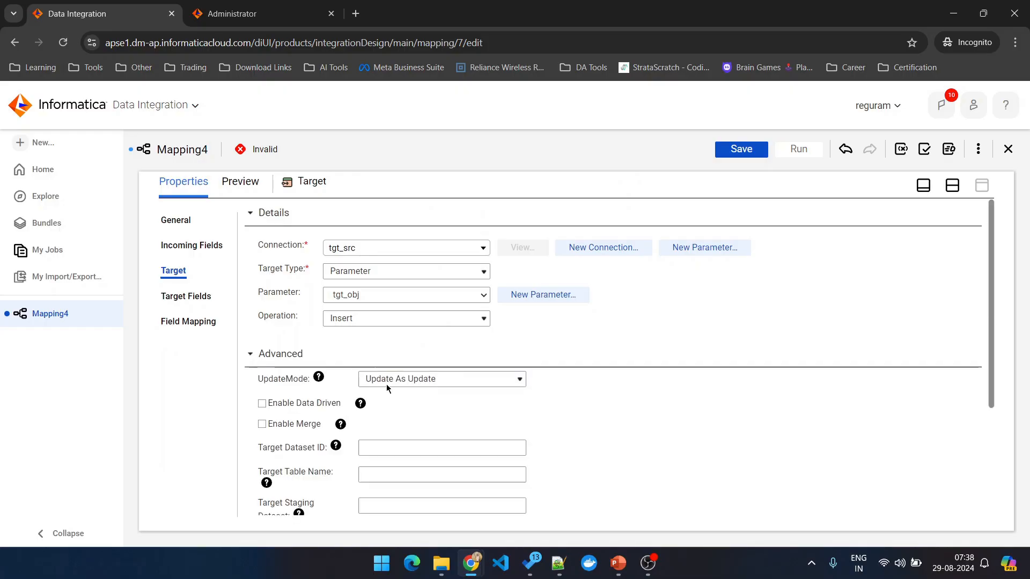
scroll(407, 390, "down", 9)
scroll(407, 391, "down", 8)
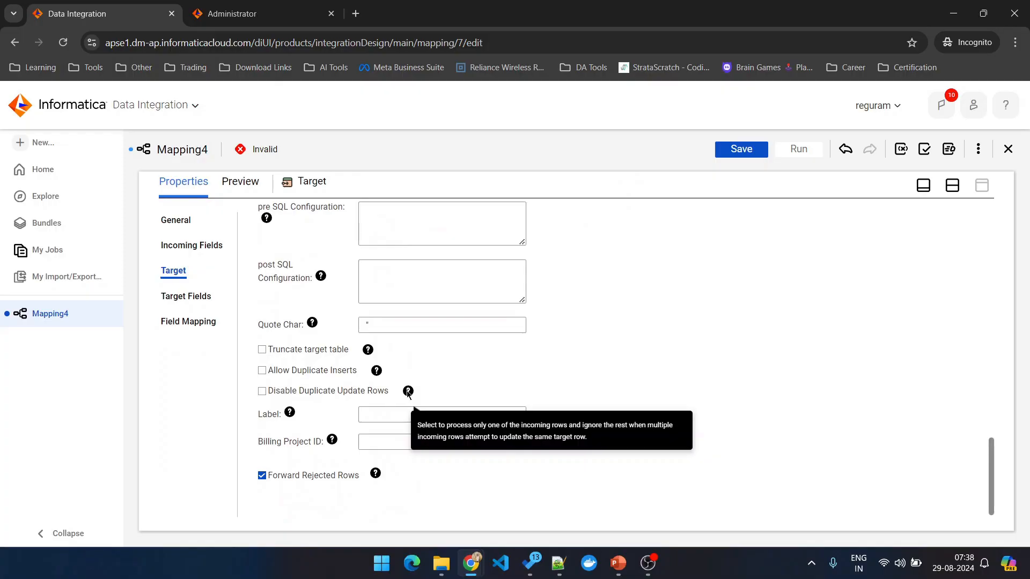
left_click(300, 353)
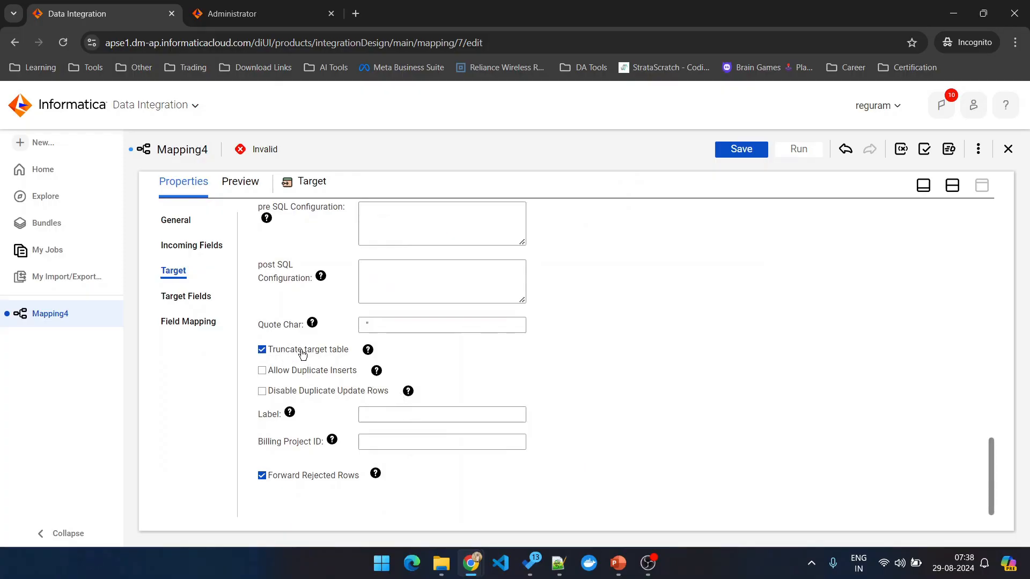
Review the target's available operations and its advanced write, staging and truncate settings
scroll(517, 351, "up", 3)
scroll(517, 351, "down", 3)
scroll(562, 366, "up", 4)
scroll(540, 357, "up", 14)
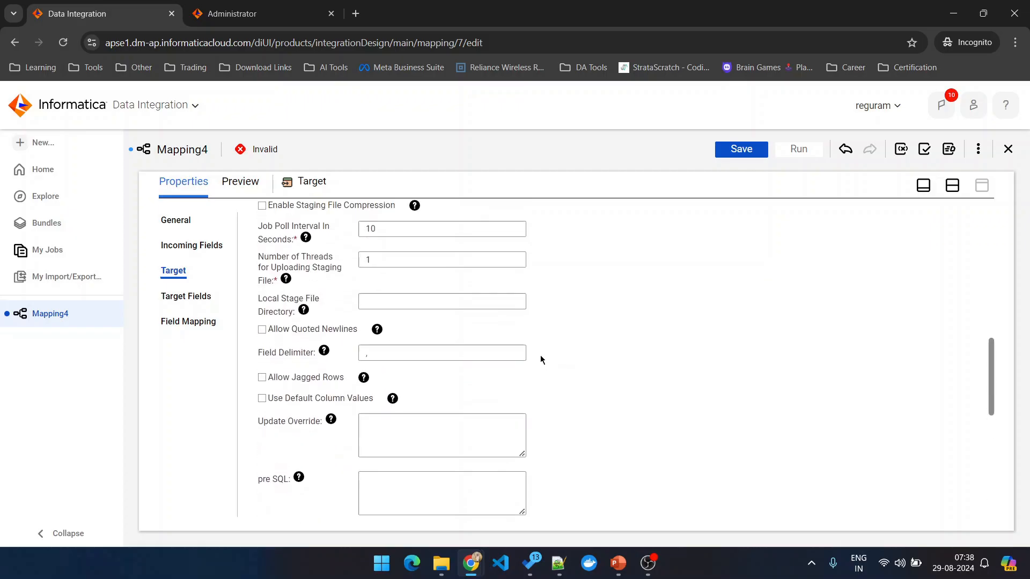
scroll(540, 355, "up", 3)
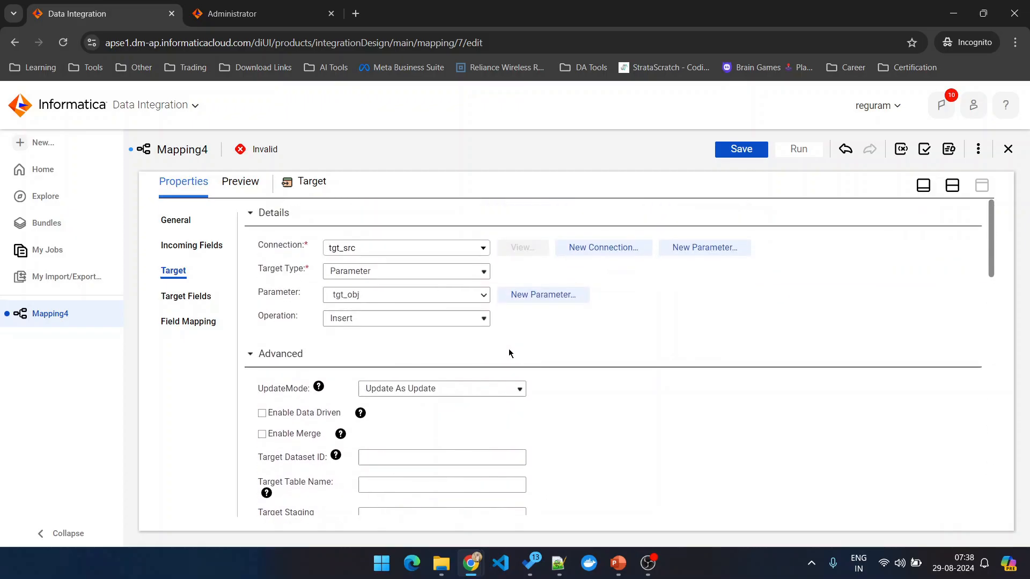
left_click(484, 319)
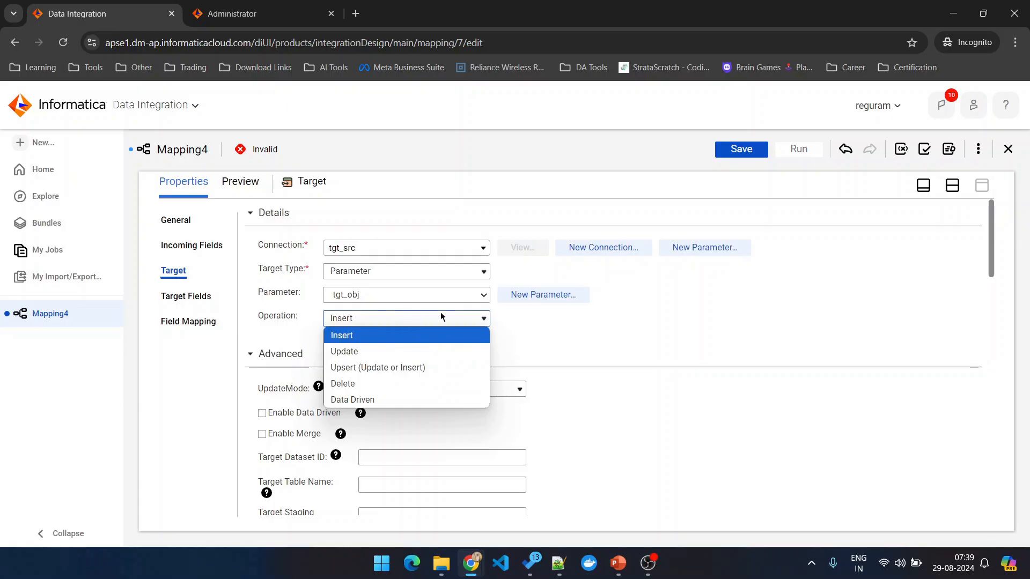
left_click(540, 354)
scroll(374, 333, "down", 4)
scroll(375, 332, "down", 10)
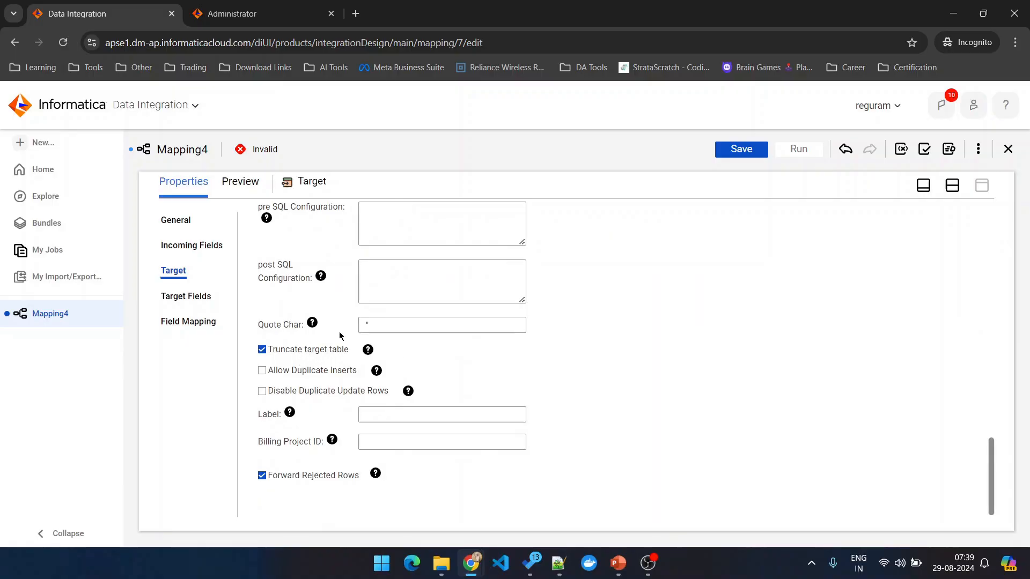
scroll(369, 331, "up", 10)
scroll(369, 330, "up", 9)
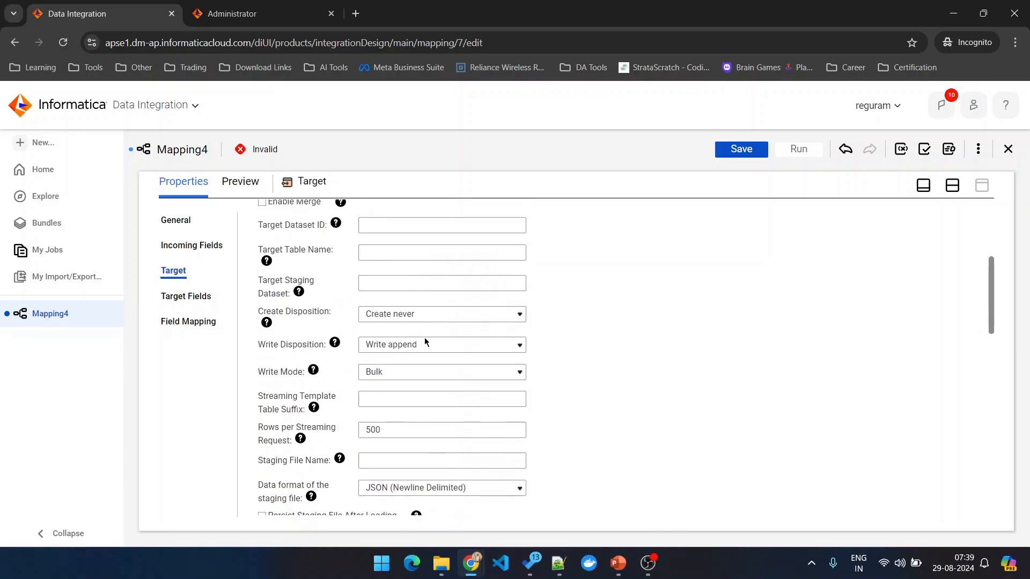
Save the m_dynamic_mapping_template mapping and return to its design canvas with no transformation selected
left_click(950, 186)
left_click(741, 149)
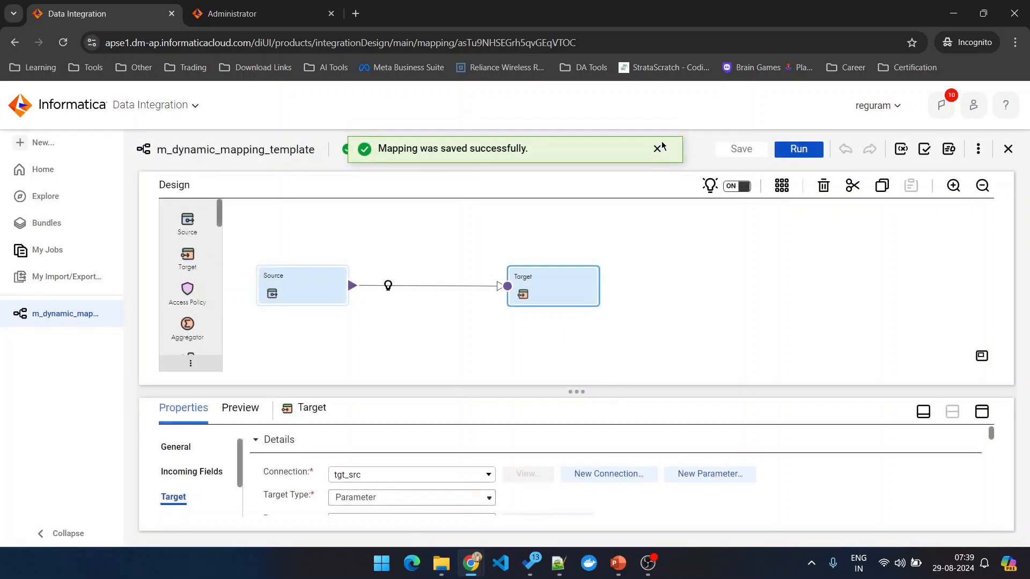
left_click(657, 139)
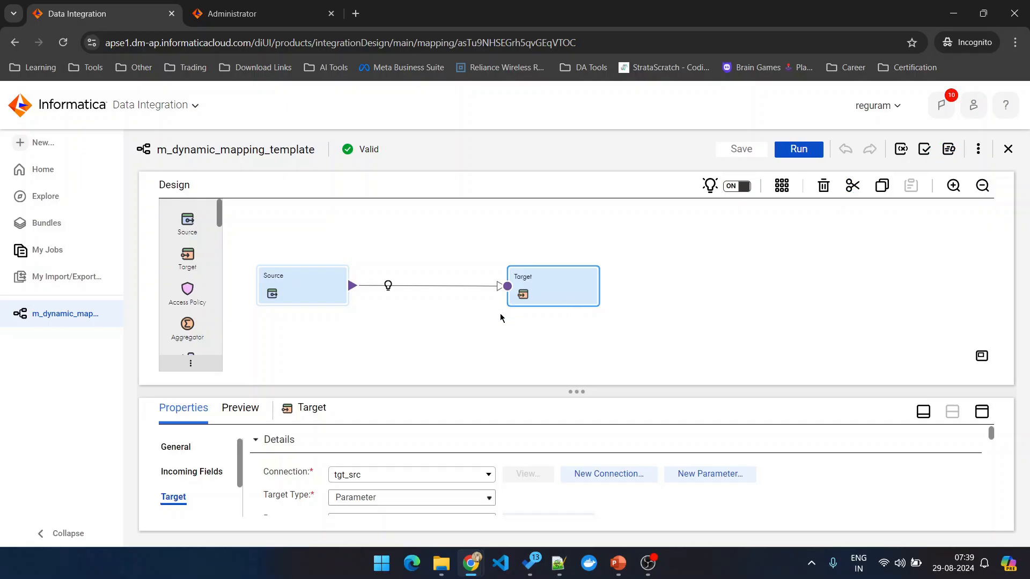
left_click(418, 322)
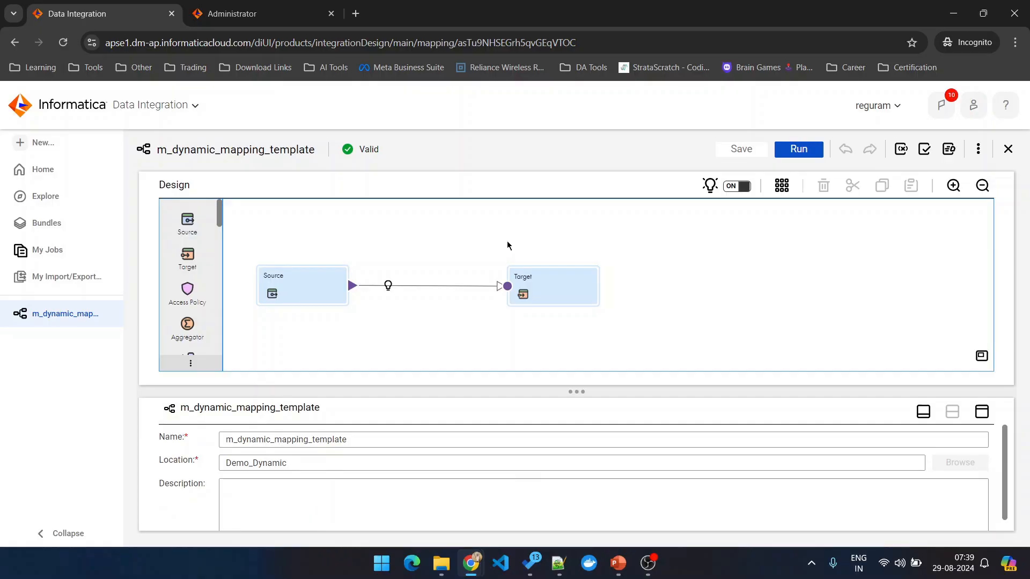
Review the task types and the Integration task templates offered for a new asset
left_click(978, 151)
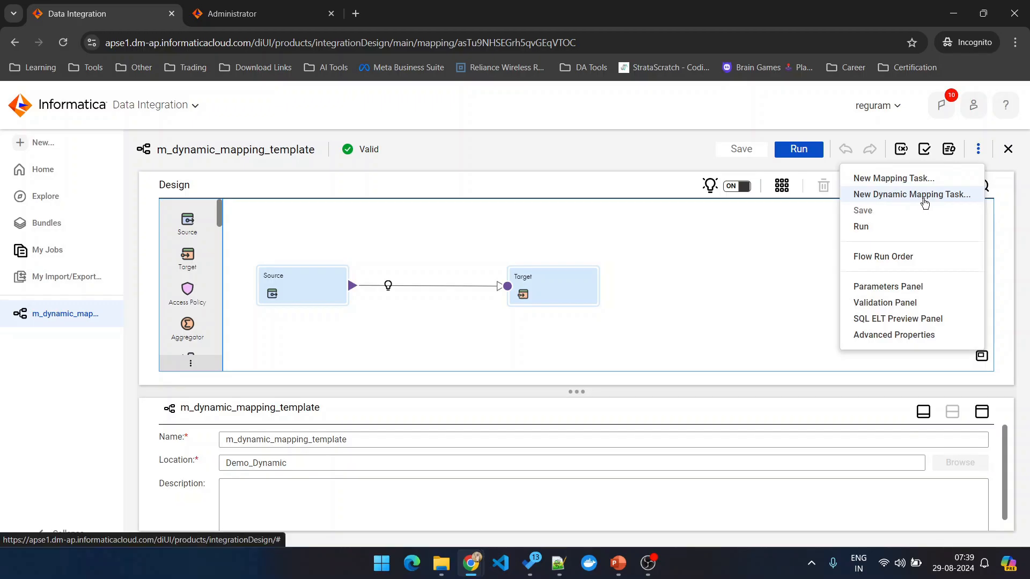
left_click(314, 224)
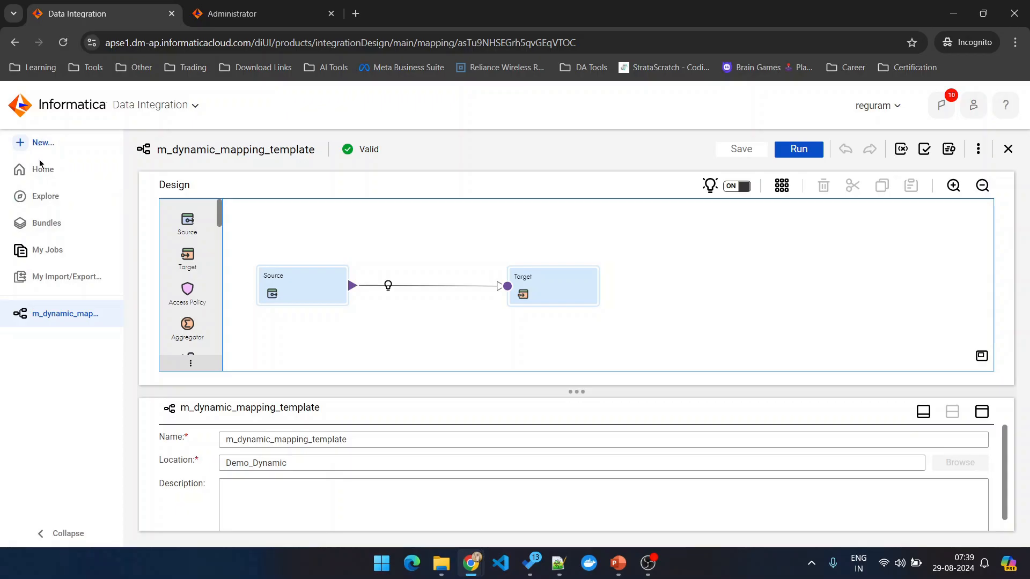
left_click(42, 144)
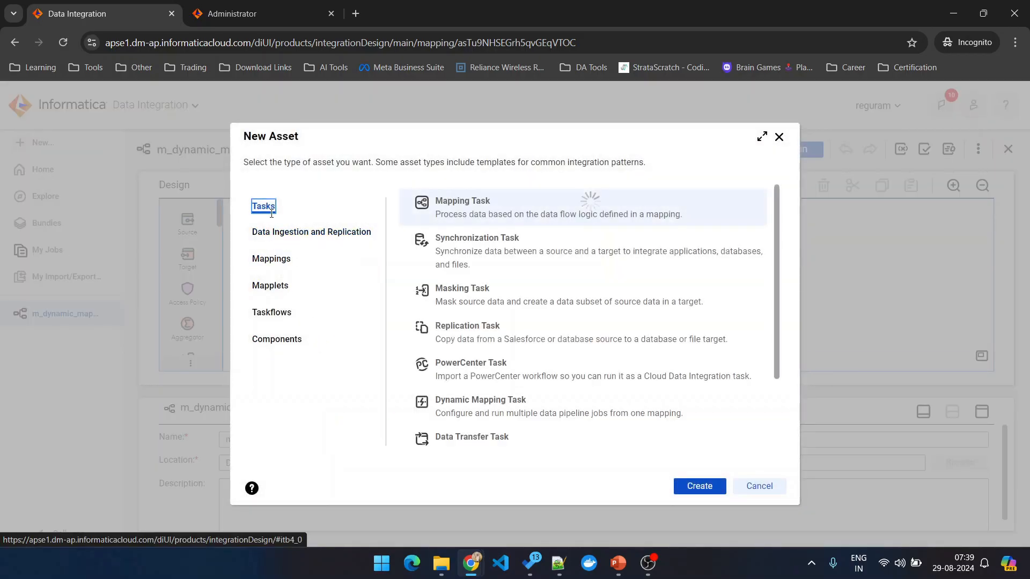
scroll(481, 273, "down", 2)
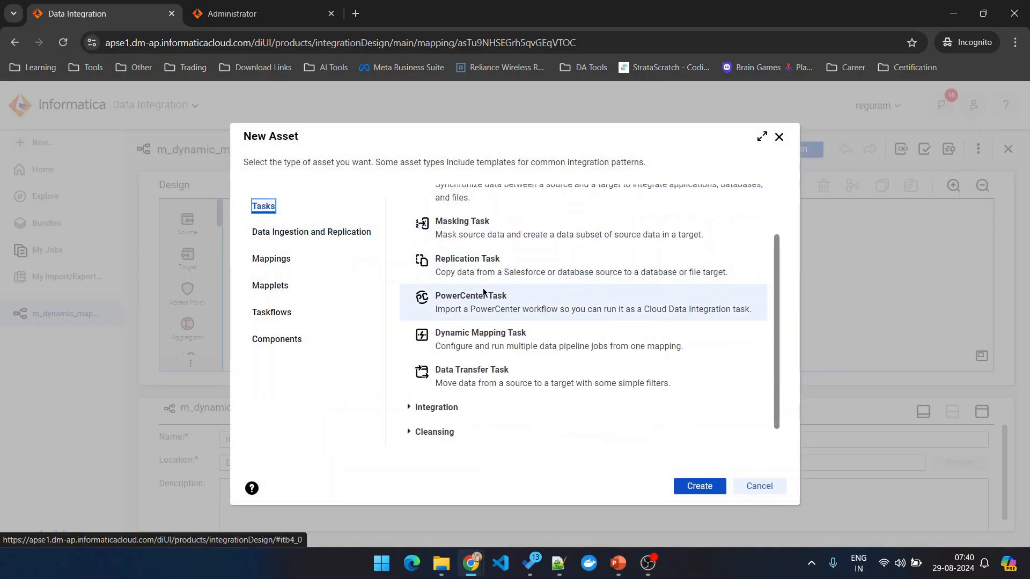
scroll(487, 329, "up", 2)
scroll(462, 275, "down", 3)
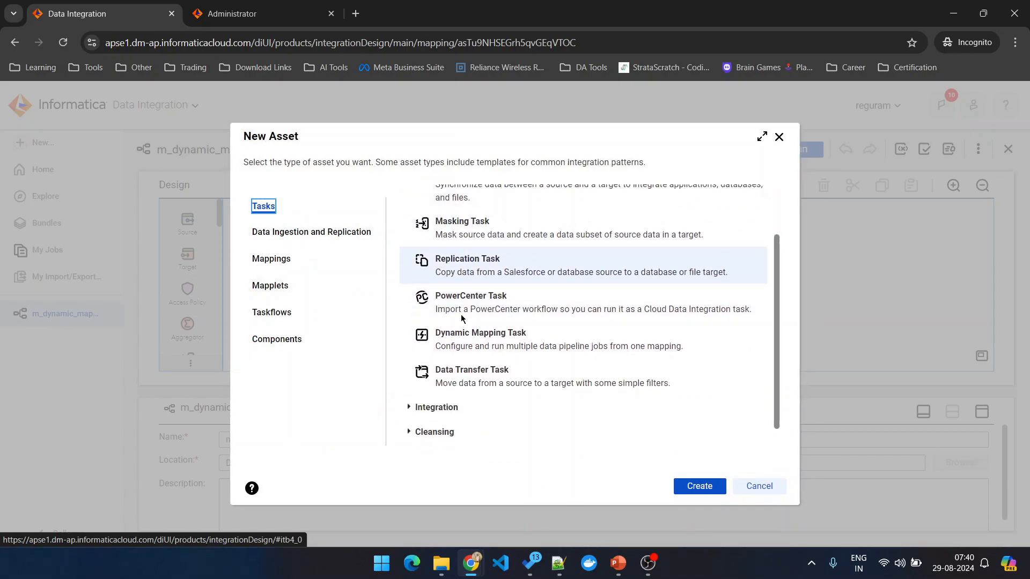
left_click(422, 384)
scroll(423, 384, "down", 5)
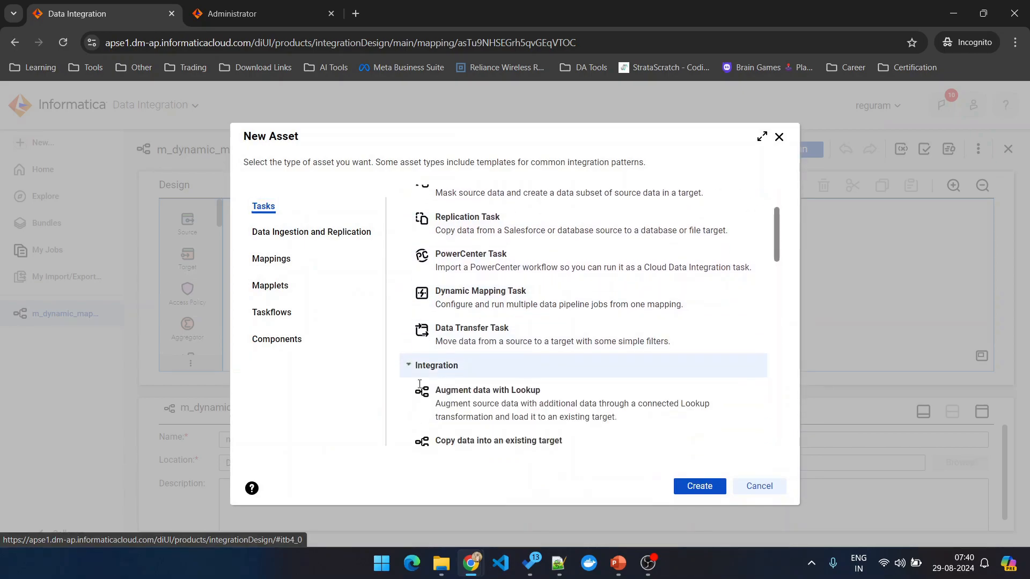
scroll(421, 384, "down", 5)
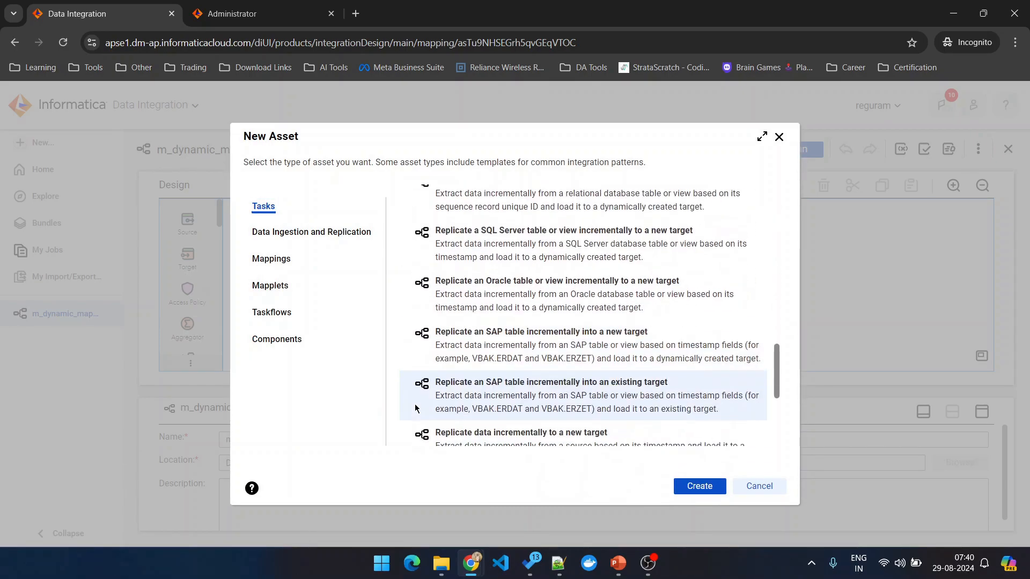
Examine the data ingestion category and the Integration and Industry Solutions mapping templates for a new asset
left_click(324, 236)
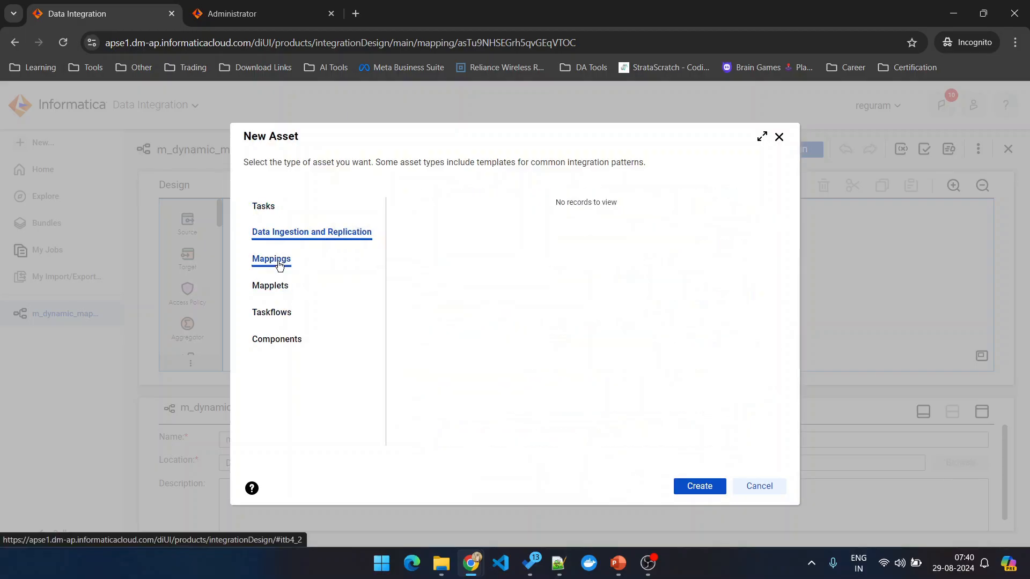
left_click(272, 260)
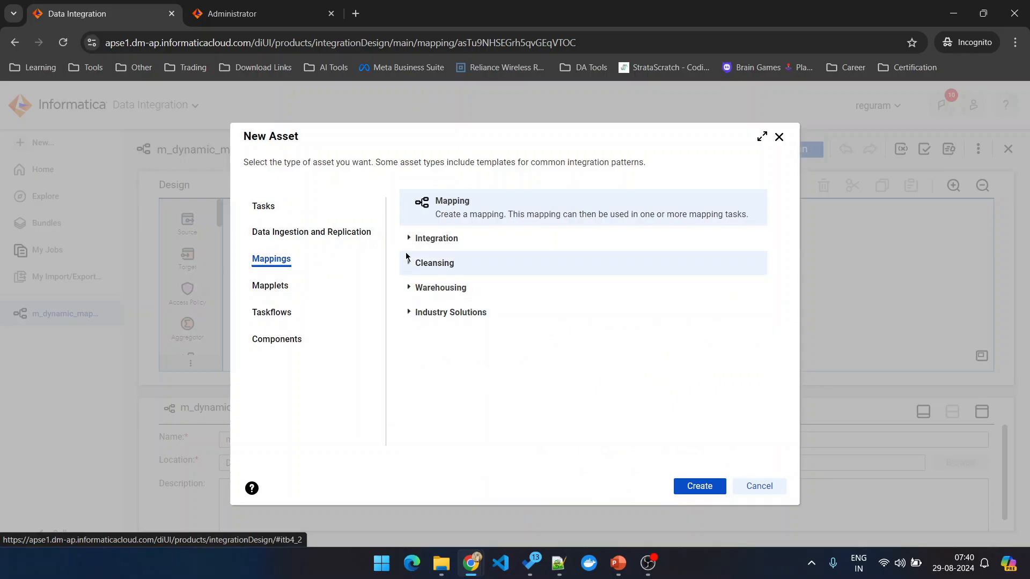
left_click(409, 239)
scroll(409, 268, "down", 10)
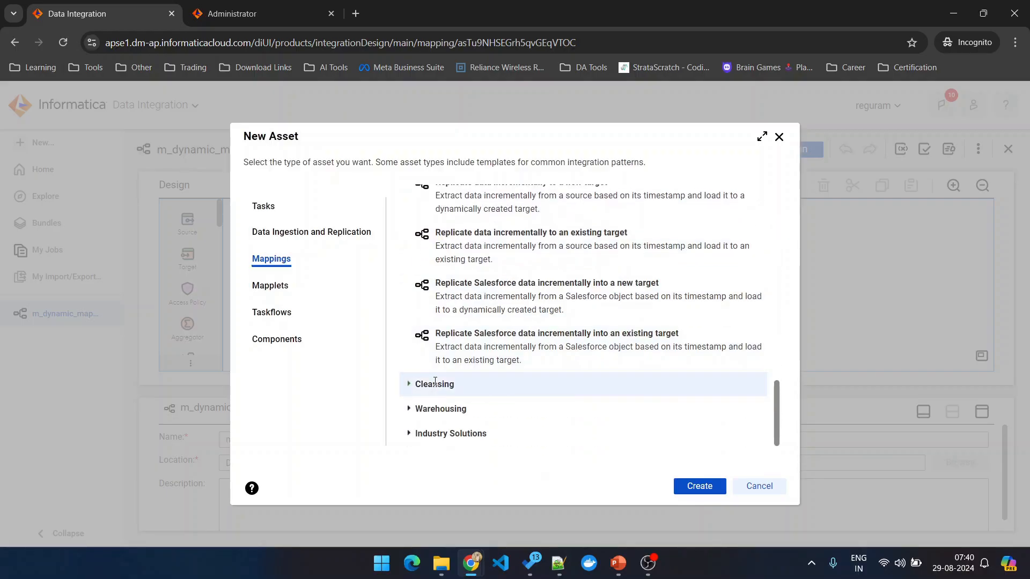
left_click(408, 435)
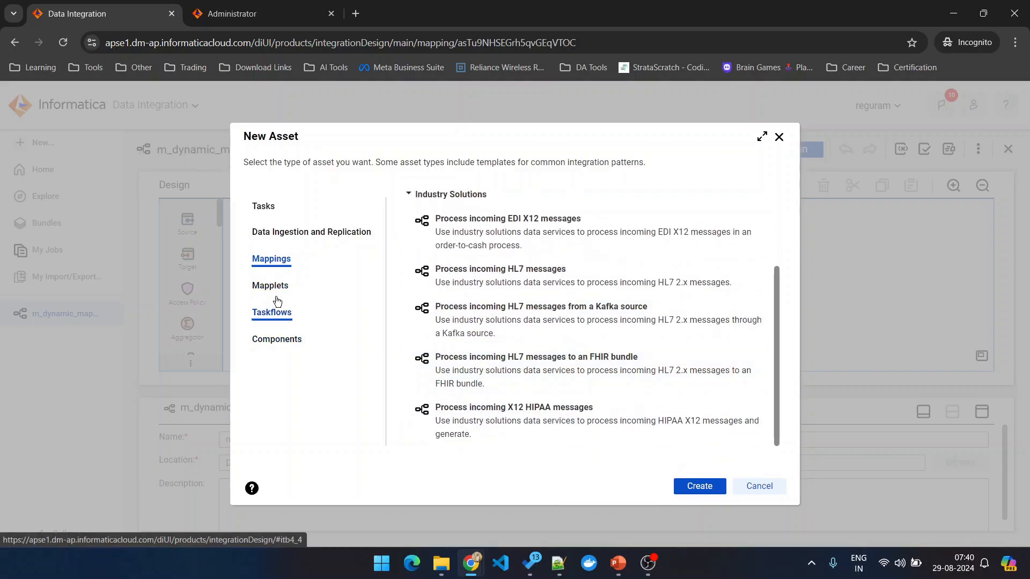
Review the Cleansing and Warehousing task templates and the Dynamic Mapping Task type, leaving asset creation without choosing one
left_click(264, 206)
scroll(448, 291, "down", 5)
left_click(407, 410)
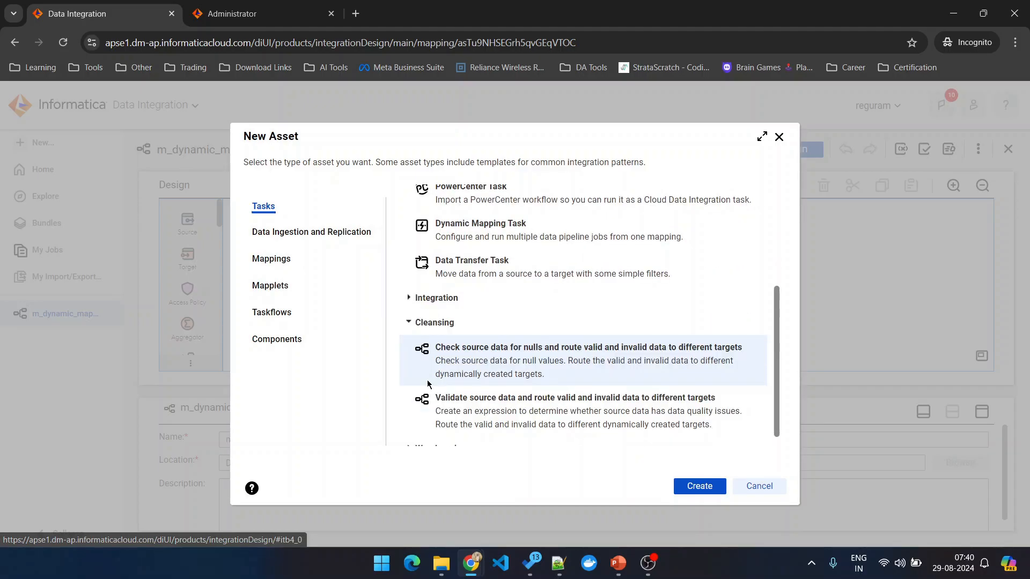
left_click(415, 429)
scroll(467, 343, "down", 1)
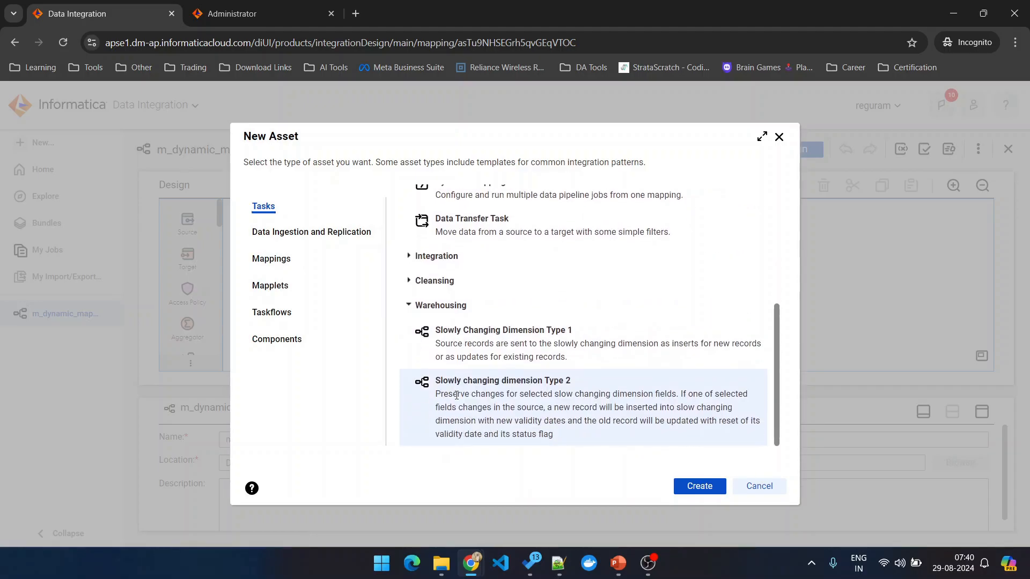
scroll(473, 285, "up", 10)
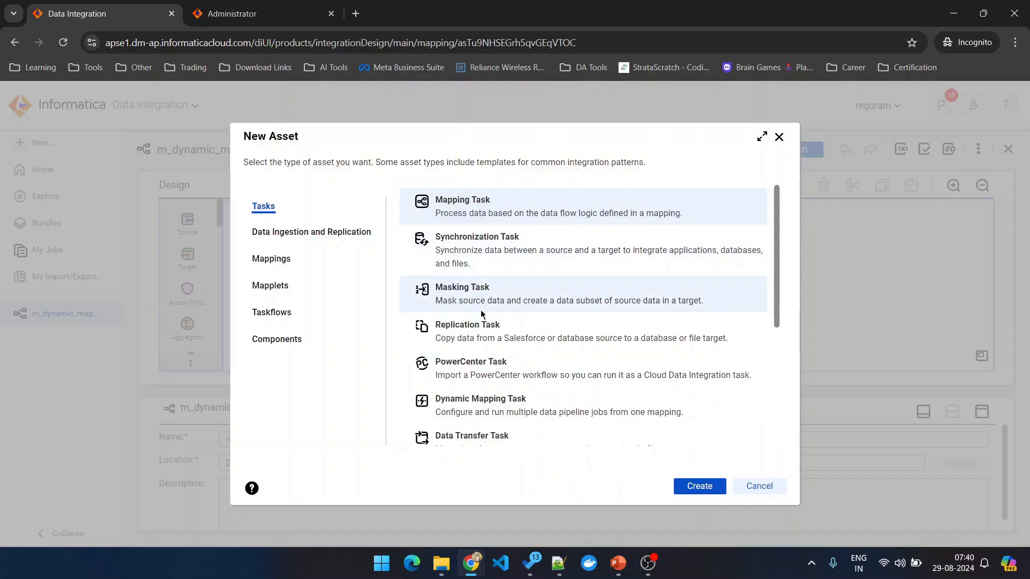
scroll(477, 295, "down", 3)
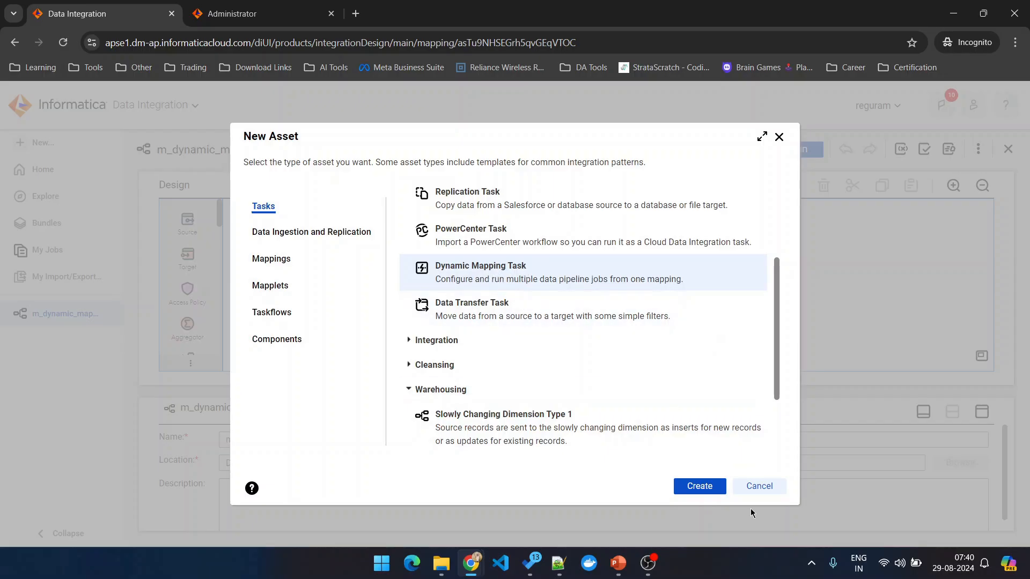
left_click(761, 485)
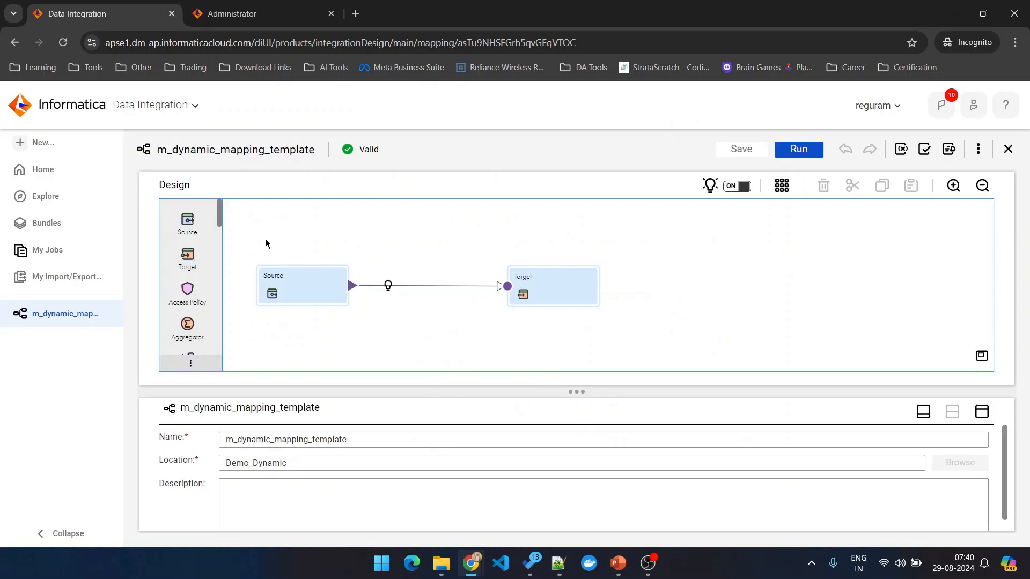
Create a dynamic mapping task from the m_dynamic_mapping_template mapping and name it dy_dynamic_test_job
left_click(978, 150)
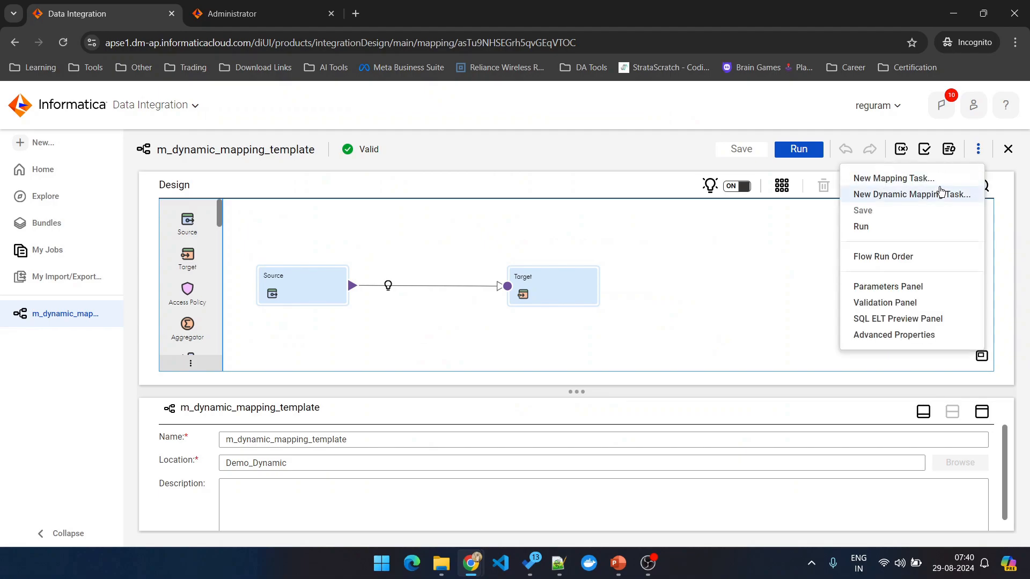
left_click(896, 194)
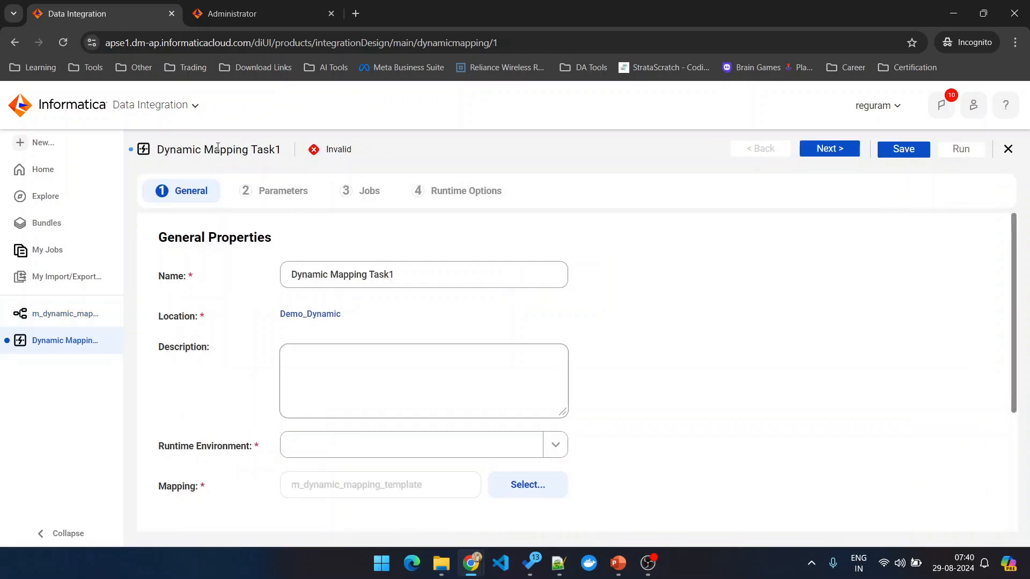
left_click_drag(411, 275, 290, 275)
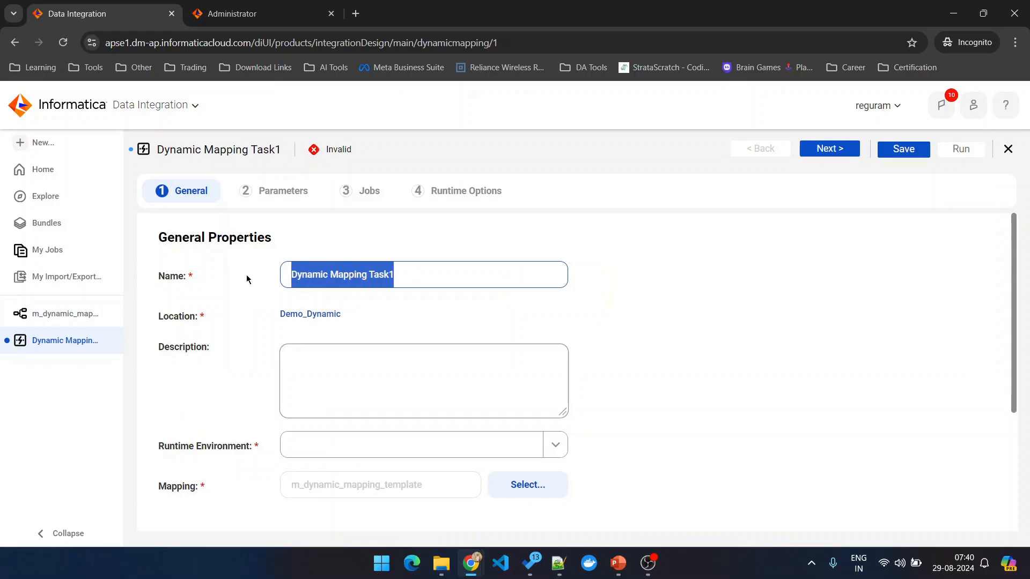
type("DY_")
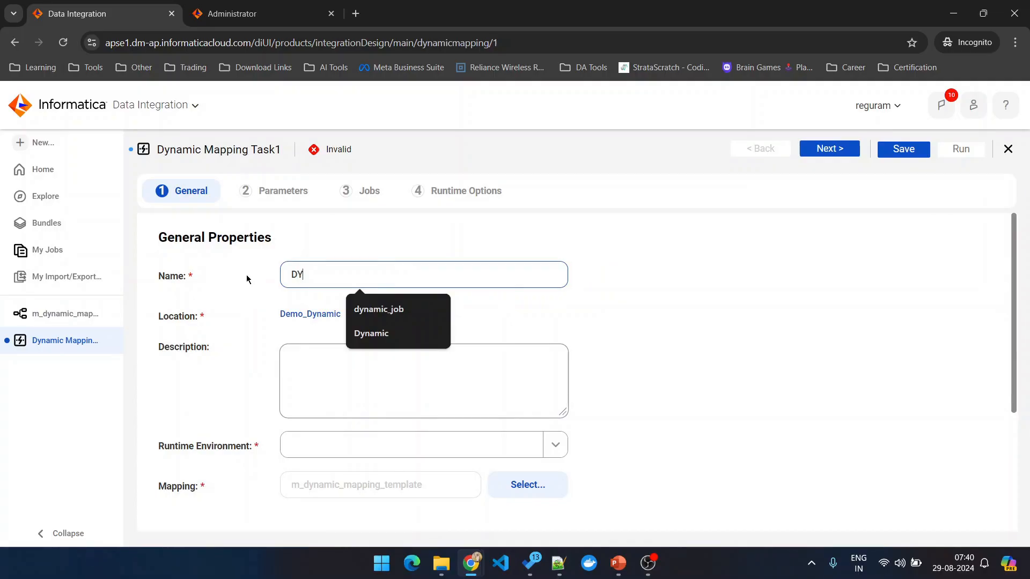
key("BackSpace")
key("BackSpace")
key("BackSpace")
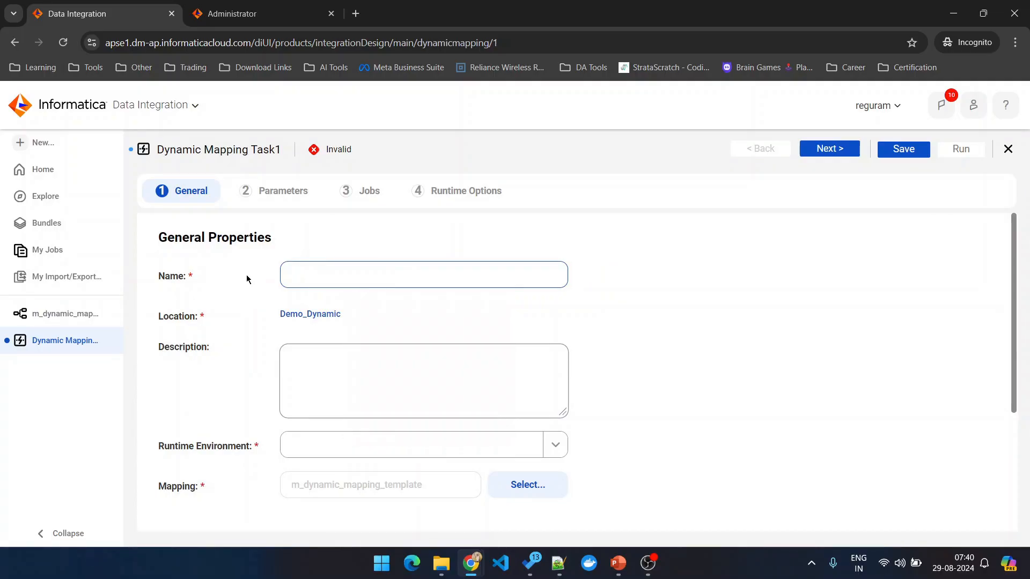
type("dy_")
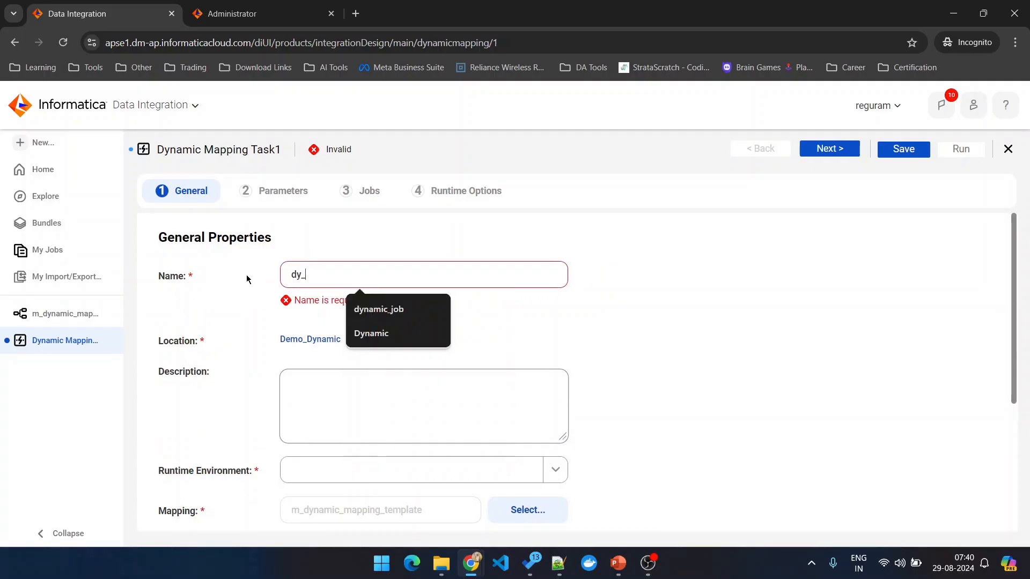
type("dynamic_")
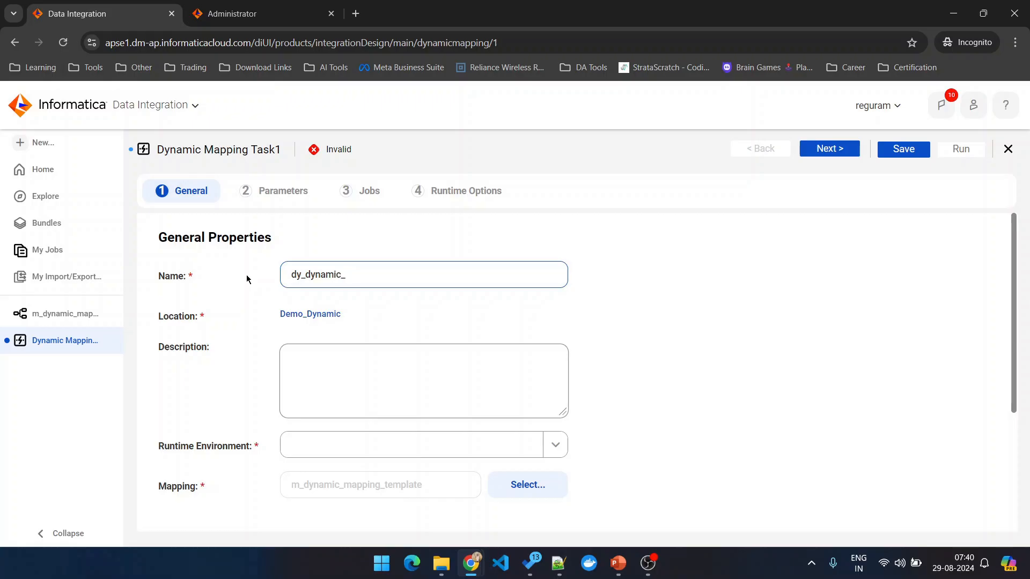
type("test_ma")
key("BackSpace")
key("BackSpace")
type("job")
Check the task's Demo_Dynamic location and set its runtime environment to Informatica Cloud Hosted Agent
scroll(395, 296, "down", 1)
double_click(174, 249)
left_click_drag(342, 247, 279, 246)
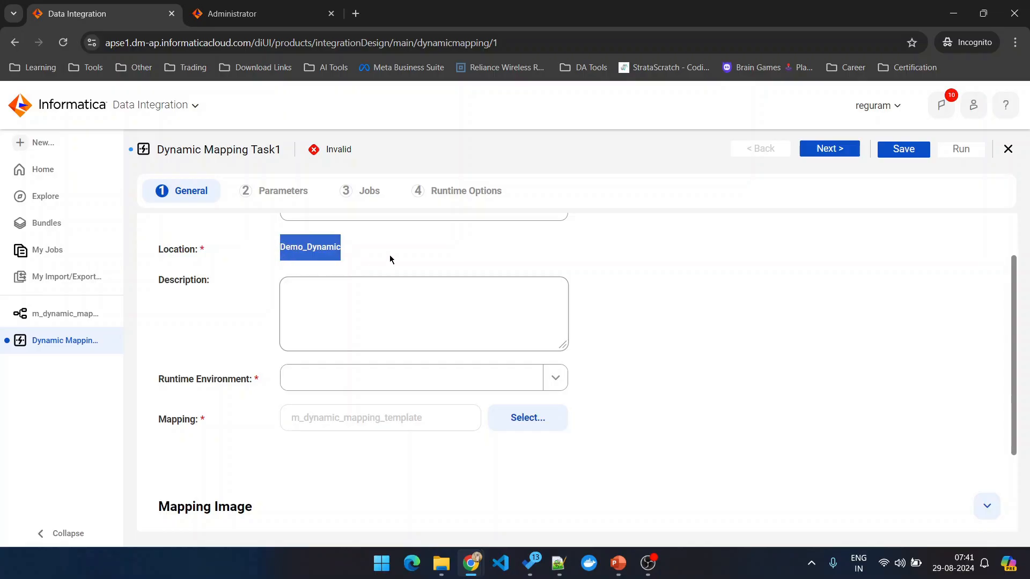
left_click(313, 260)
scroll(338, 289, "down", 2)
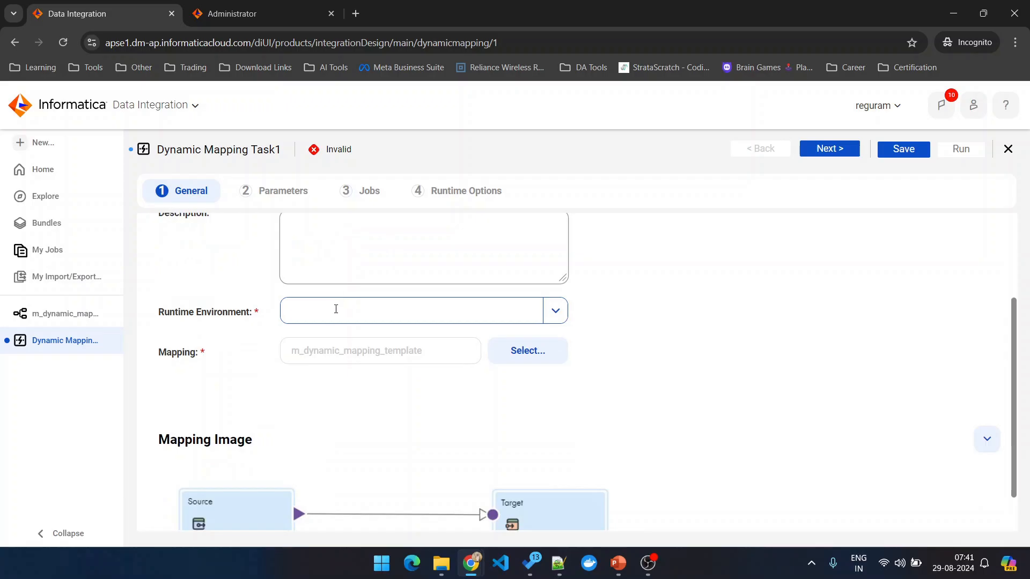
scroll(335, 309, "up", 1)
scroll(331, 313, "down", 2)
left_click_drag(158, 260, 299, 269)
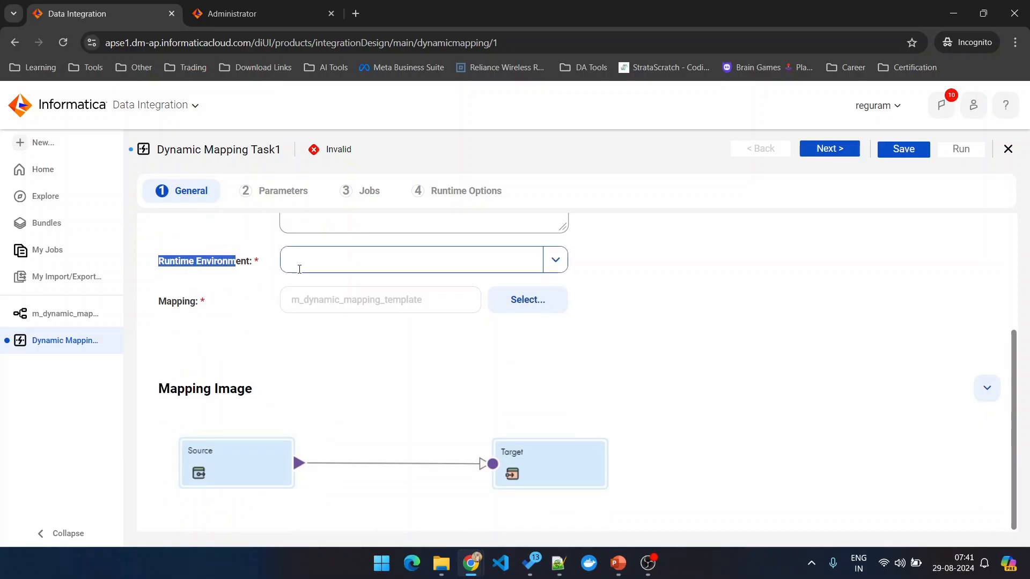
left_click(554, 261)
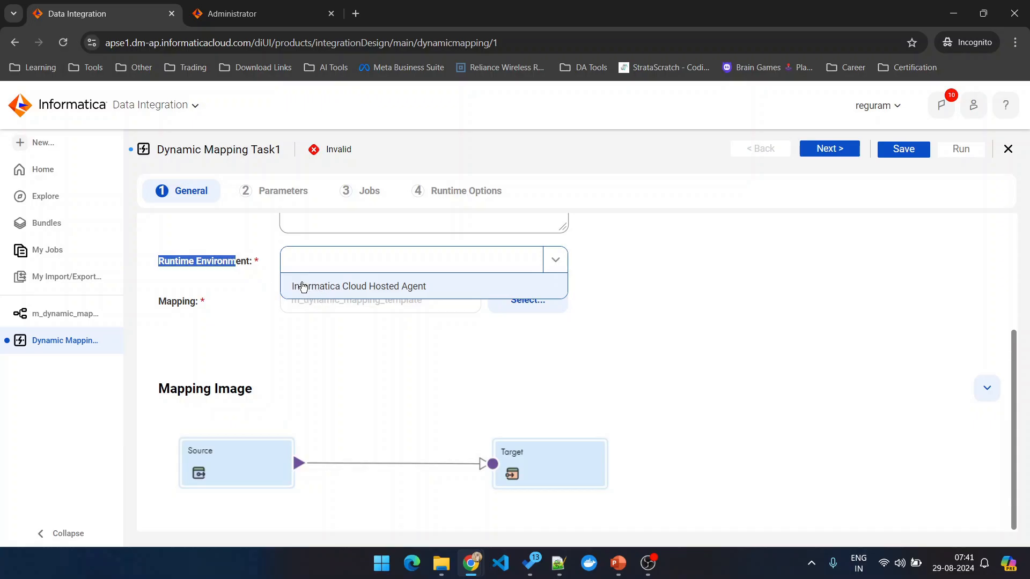
left_click(370, 288)
Check the mapping assigned to the task, its mapping image and the remaining general properties
left_click_drag(159, 302, 209, 309)
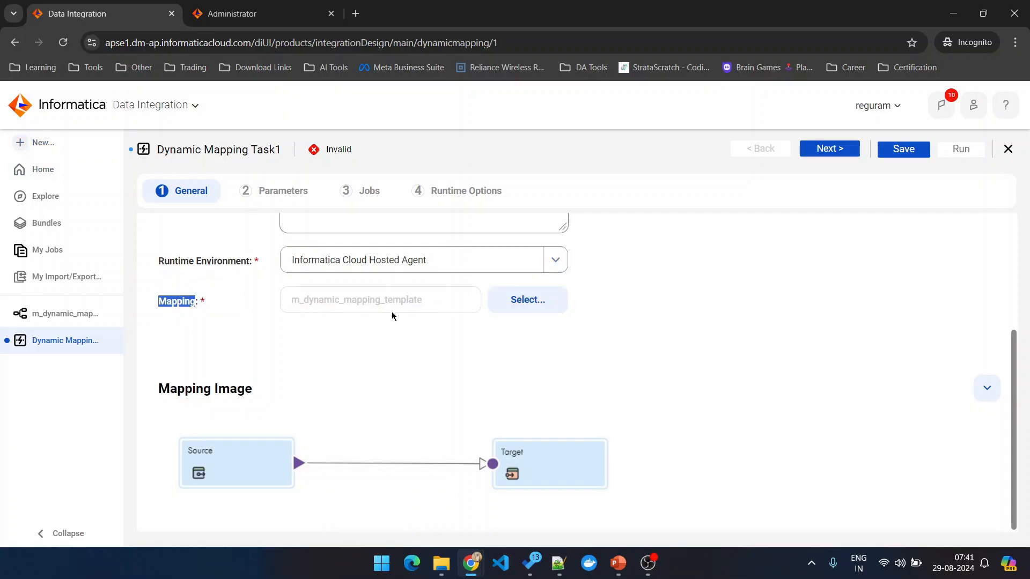
left_click(311, 306)
left_click_drag(429, 305, 291, 311)
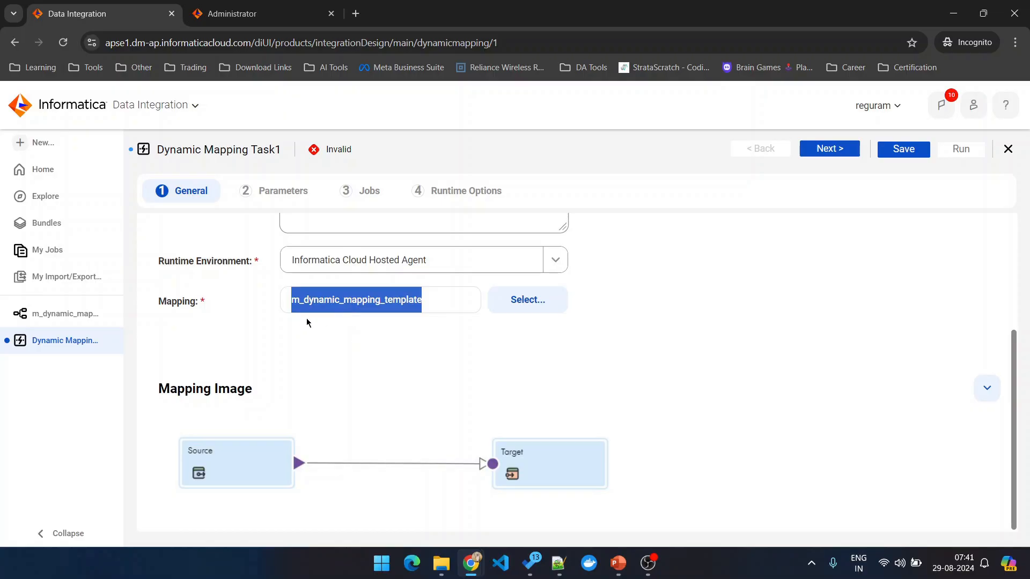
scroll(339, 347, "up", 3)
left_click(324, 352)
scroll(317, 361, "down", 3)
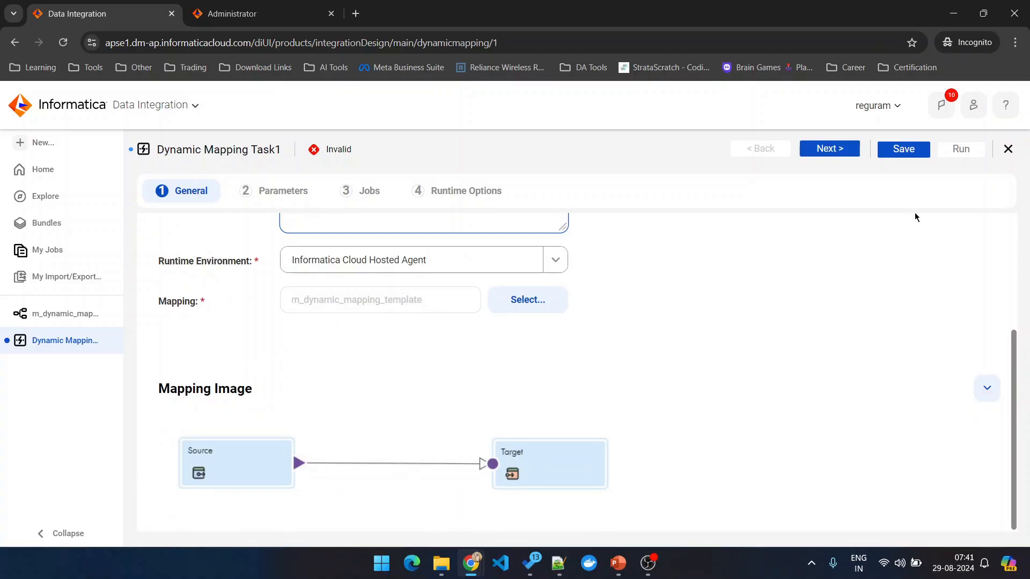
scroll(777, 303, "up", 5)
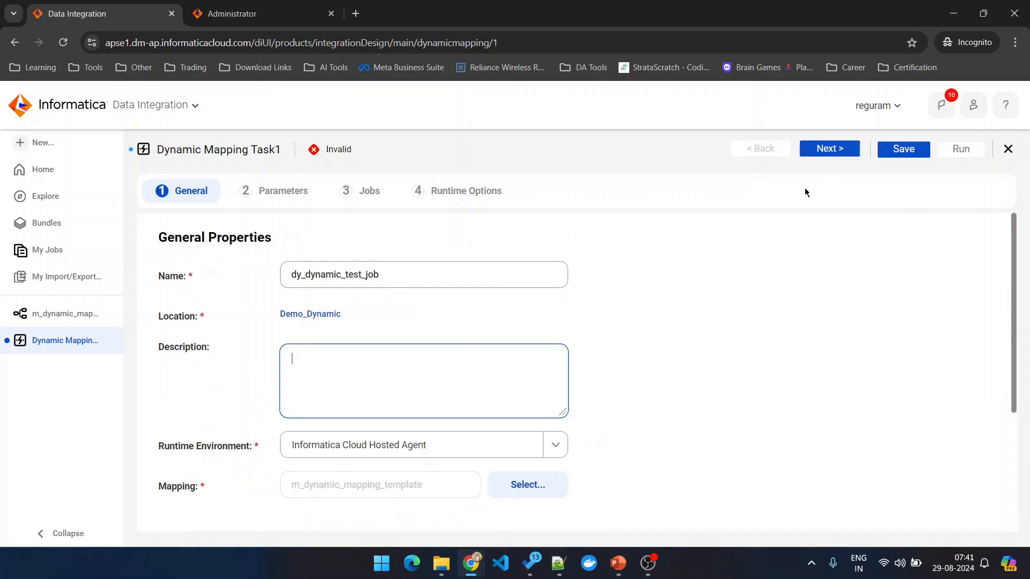
Proceed to the task's parameters and choose Local as the scope of the src_conn source connection parameter
left_click(842, 150)
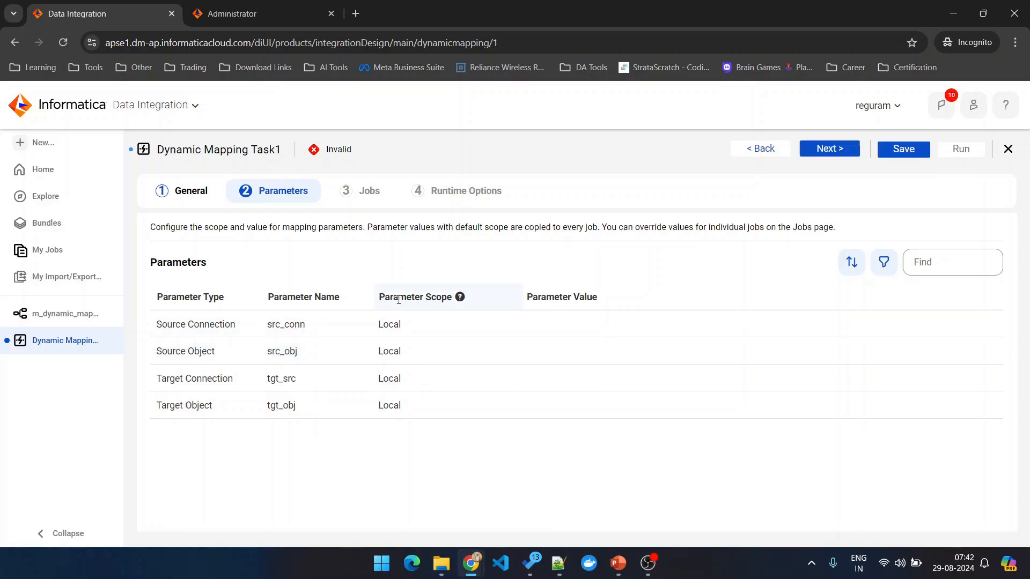
left_click(248, 325)
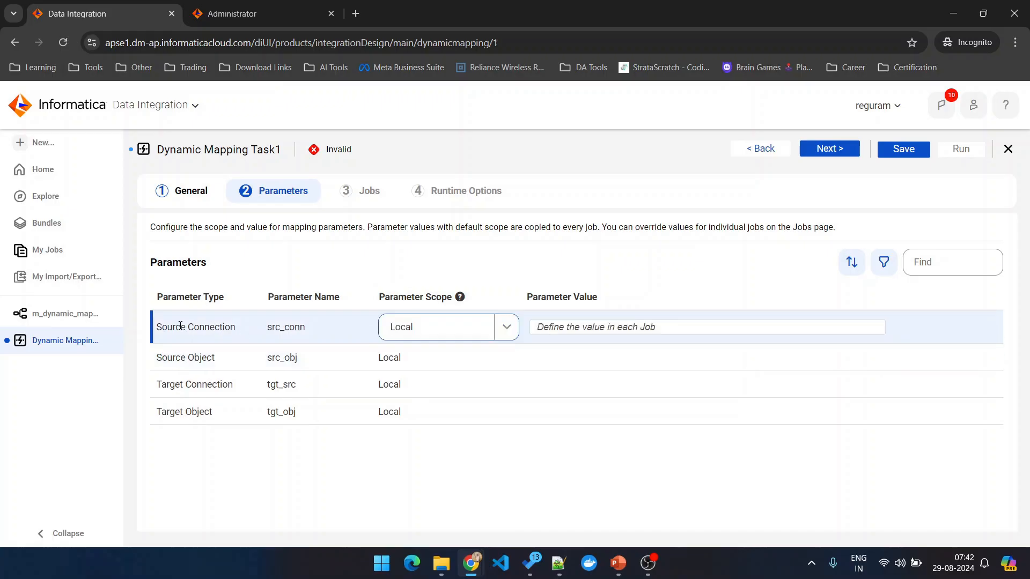
left_click(507, 328)
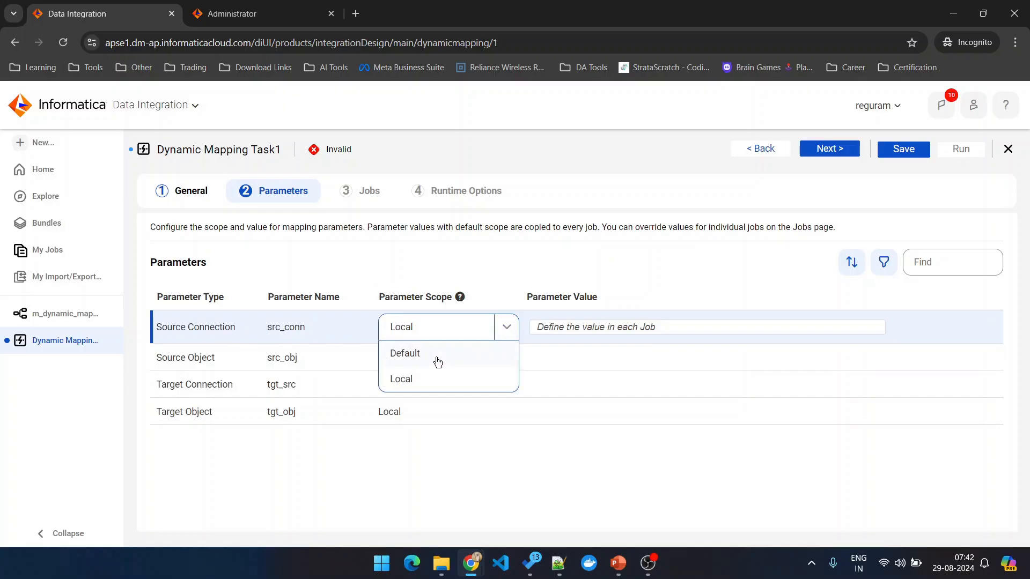
left_click(416, 382)
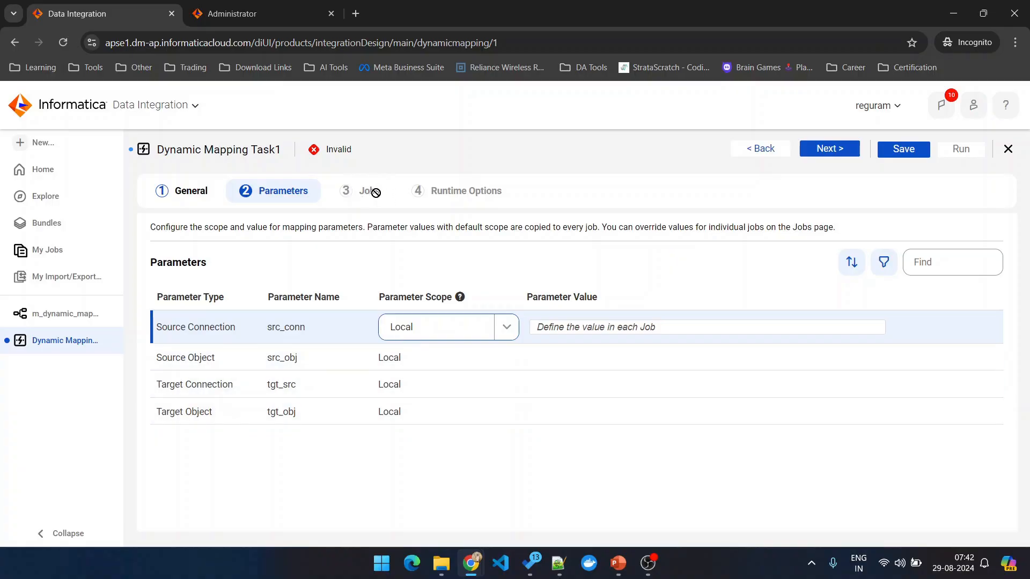
left_click(507, 329)
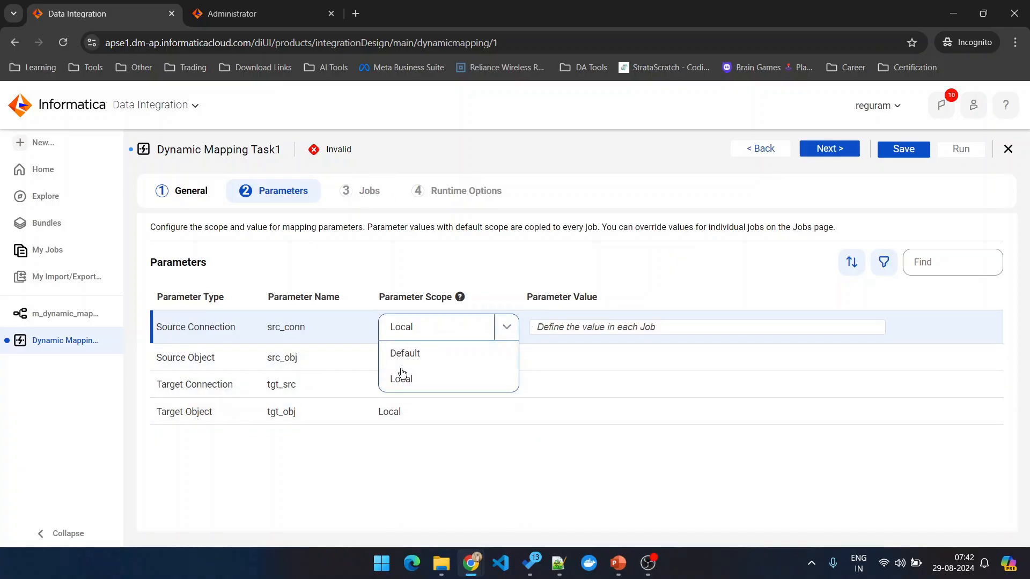
left_click(409, 356)
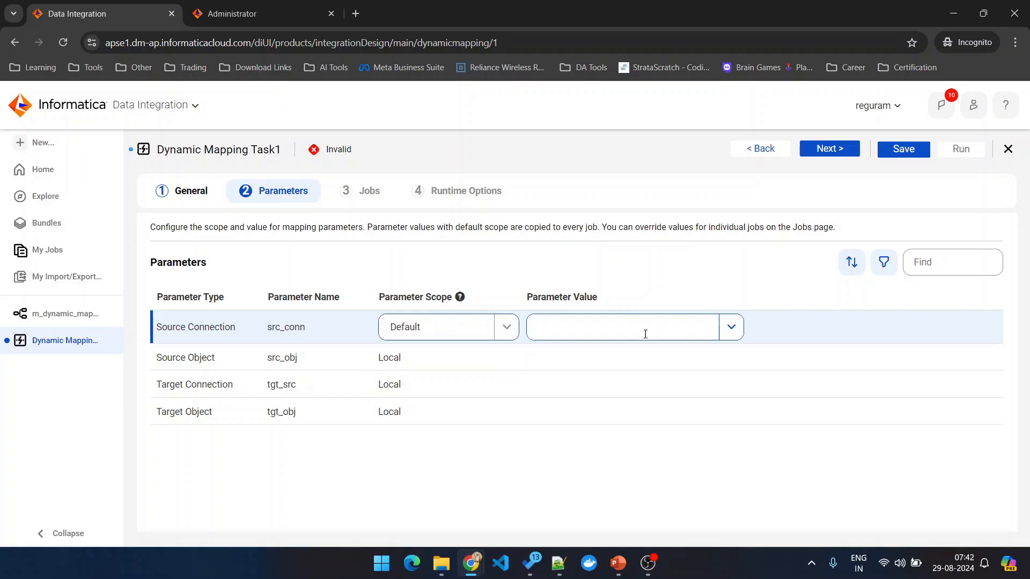
left_click(733, 329)
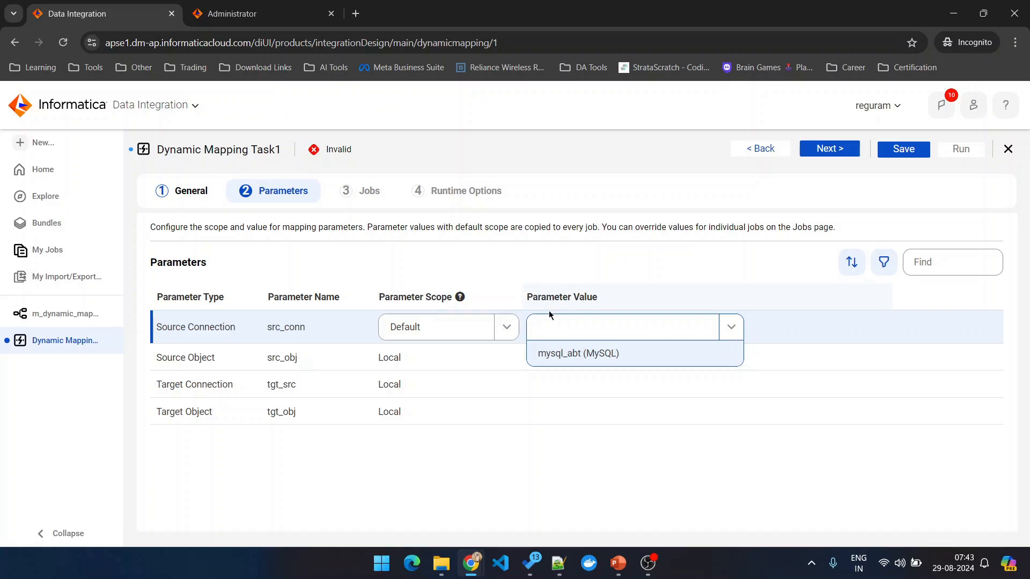
left_click(330, 325)
left_click(395, 322)
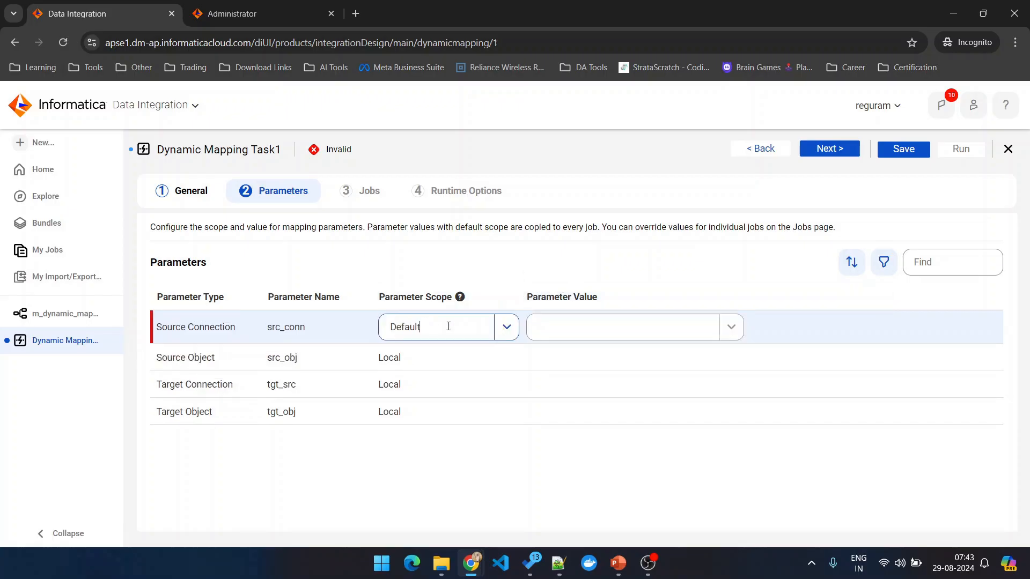
left_click(507, 327)
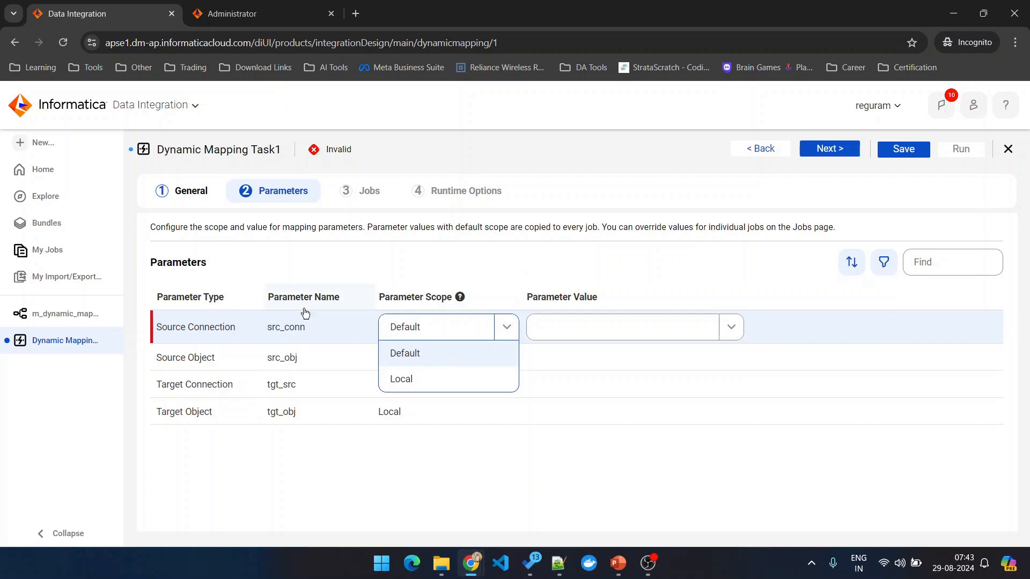
left_click(403, 274)
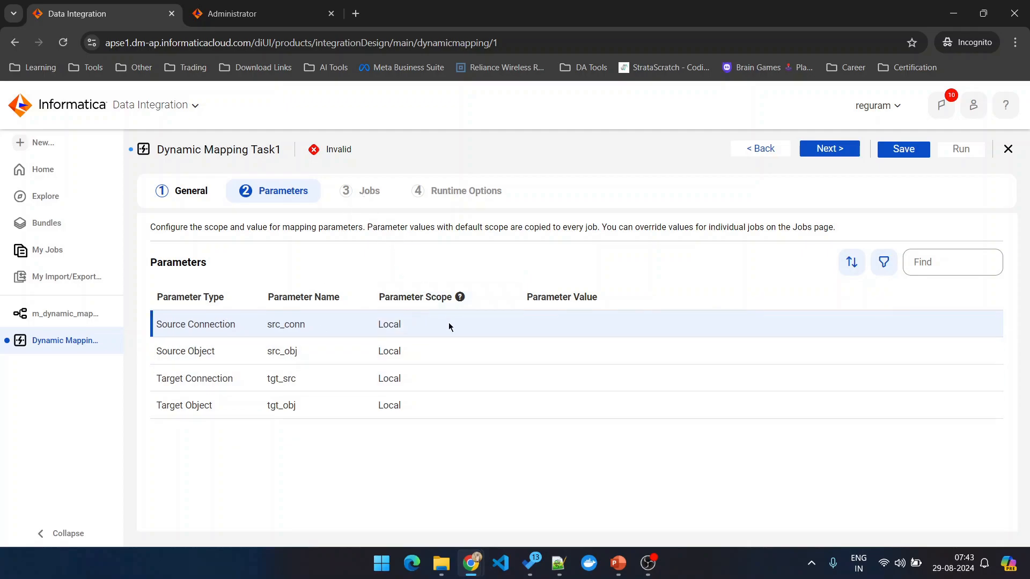
left_click(402, 328)
left_click(481, 335)
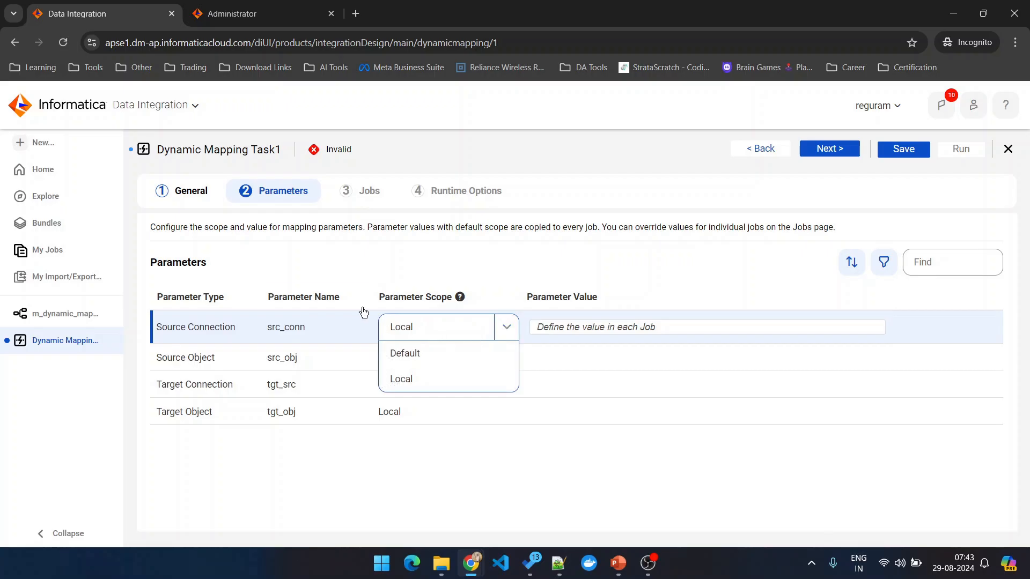
left_click(348, 294)
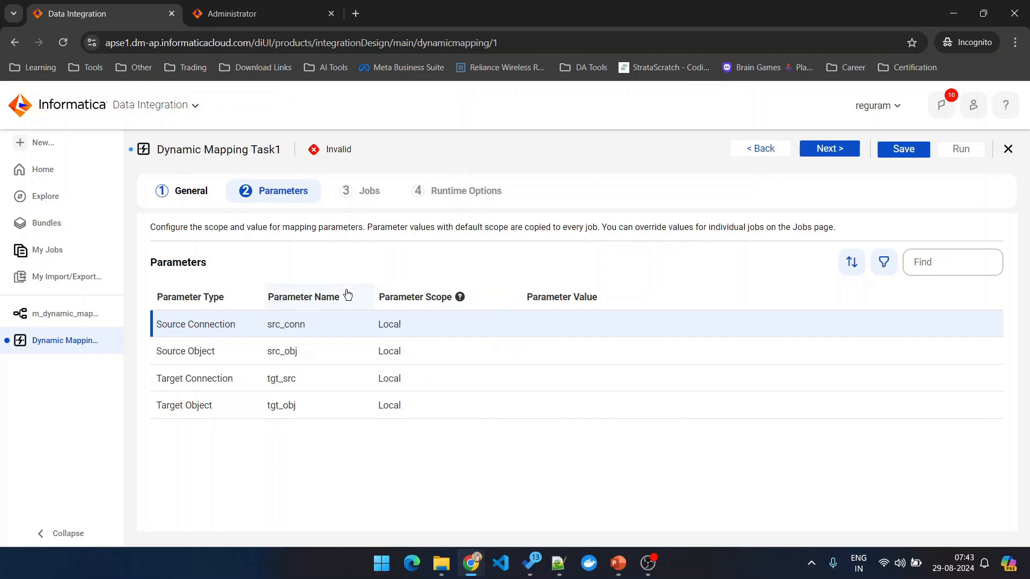
Set the src_conn source connection parameter's scope to Default with mysql_abt (MySQL) as its value
left_click(378, 328)
left_click(501, 328)
left_click(416, 353)
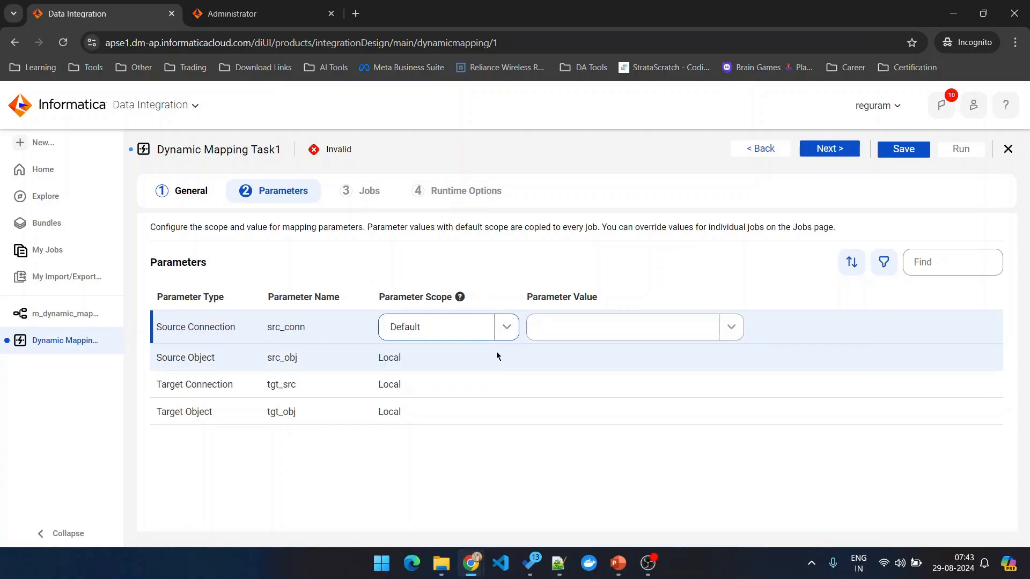
left_click(715, 327)
left_click(604, 357)
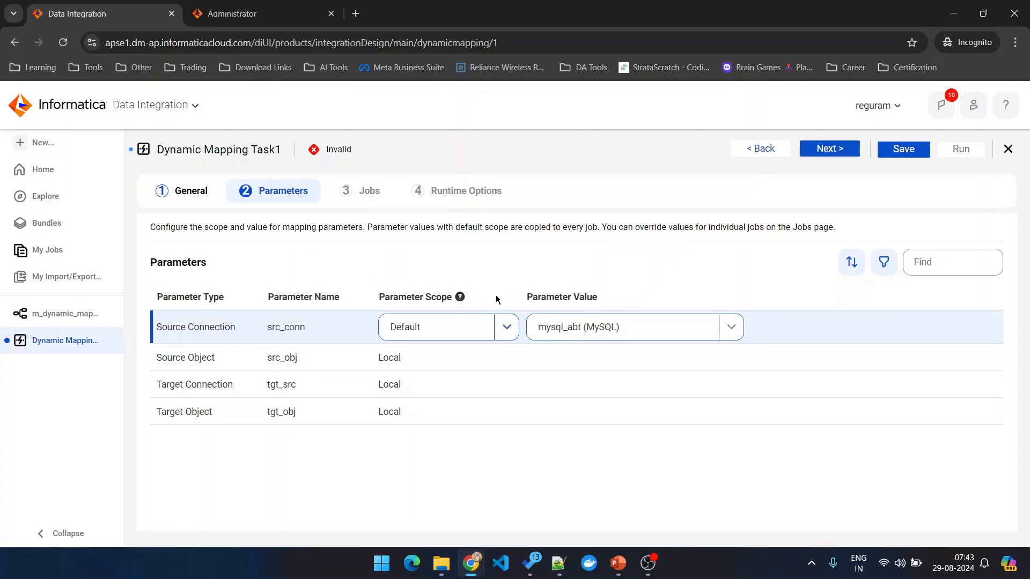
left_click(495, 295)
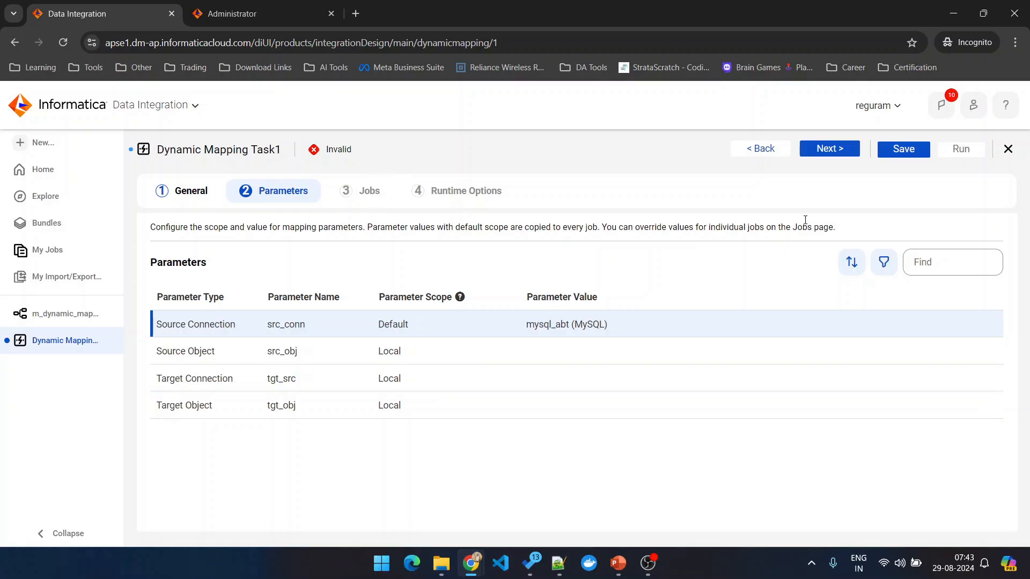
Proceed to the task's job definitions and add one group and one job
left_click(840, 154)
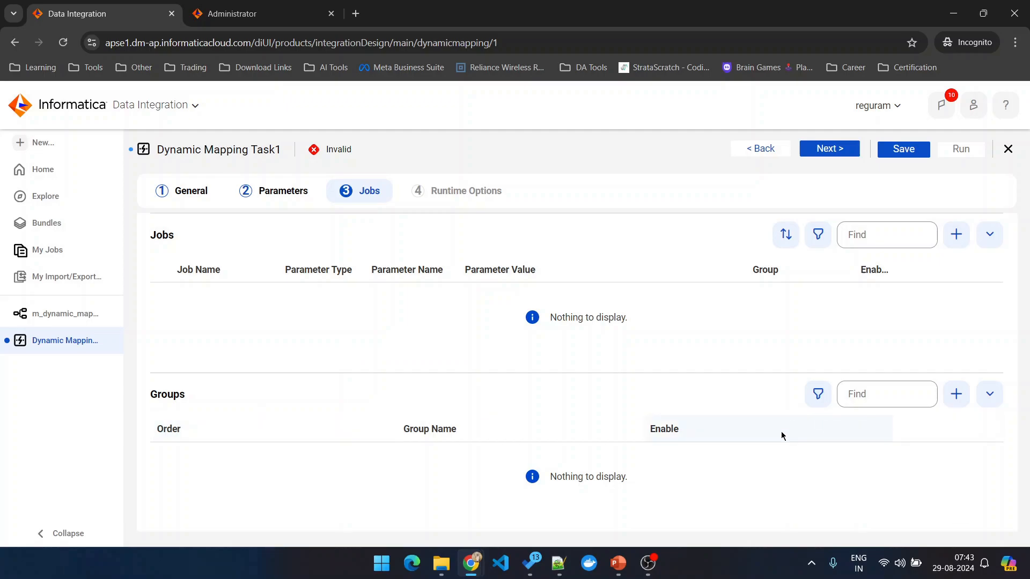
left_click(956, 395)
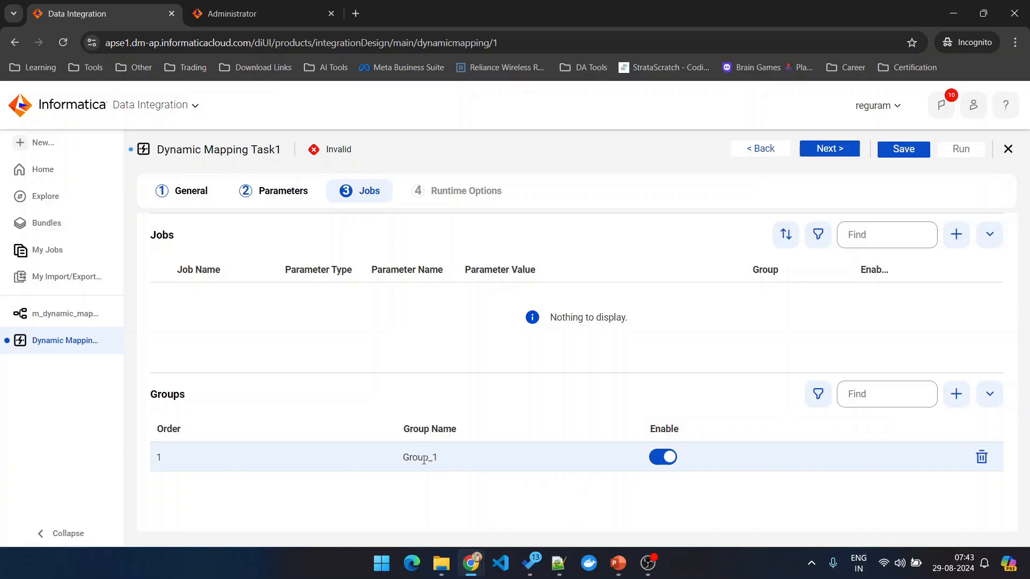
left_click(957, 235)
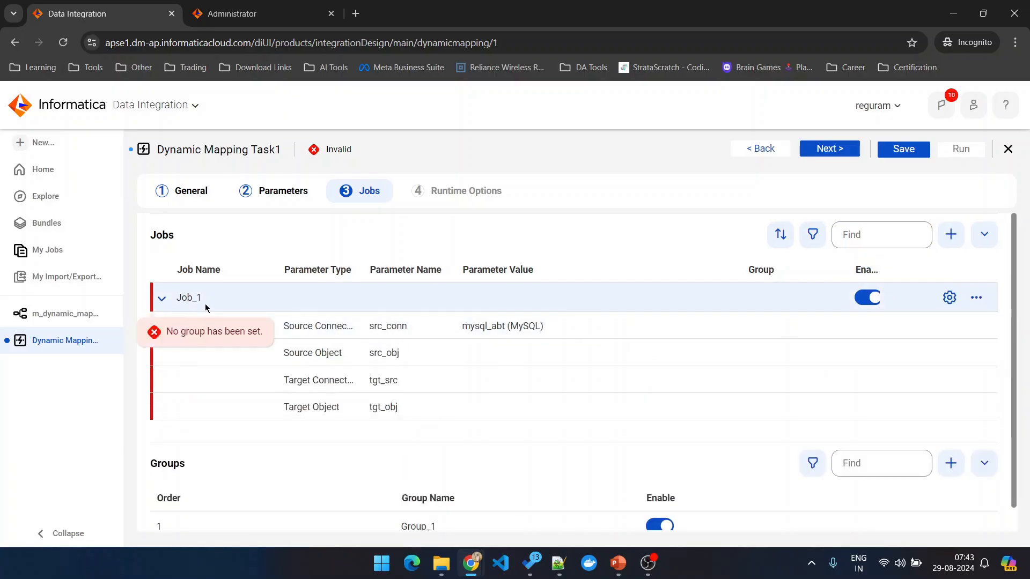
Rename the new job as cash_register_transactions, copying the table name from the open text editor notes
left_click(190, 297)
double_click(223, 299)
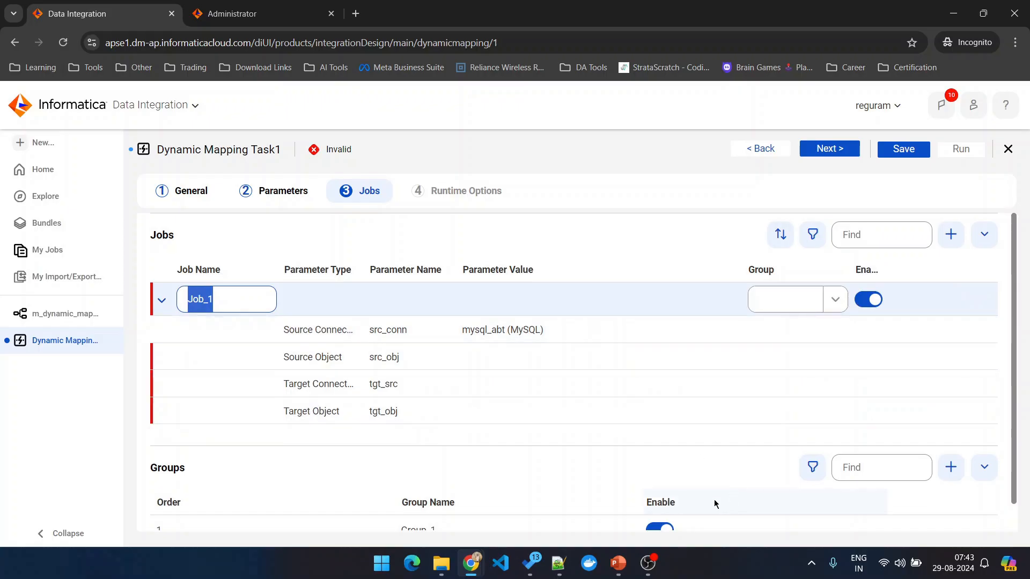
left_click(559, 563)
left_click(374, 170)
double_click(300, 80)
key("ctrl+c")
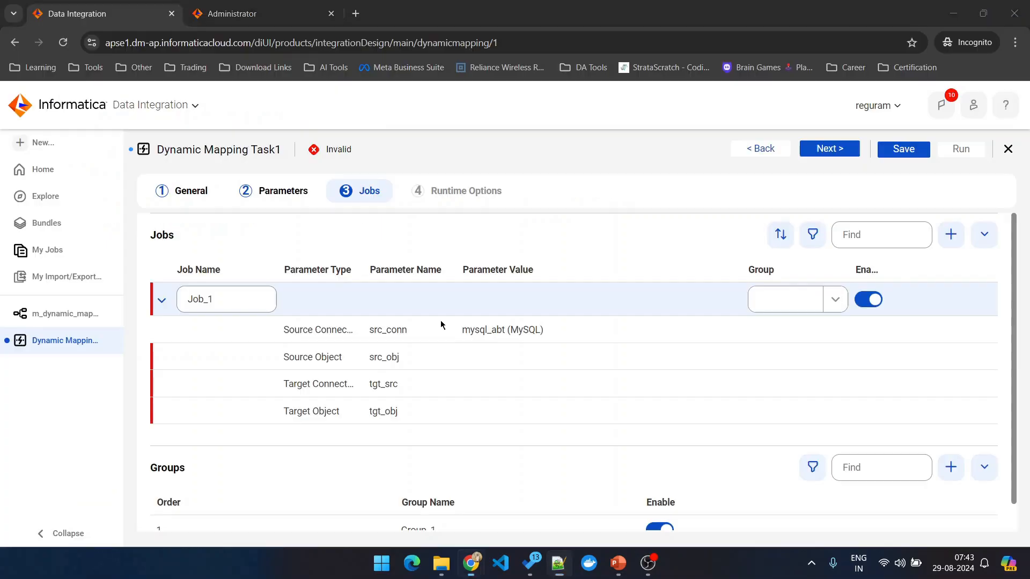
key("alt+Tab")
key("ctrl+a")
left_click(230, 301)
key("ctrl+a")
key("ctrl+v")
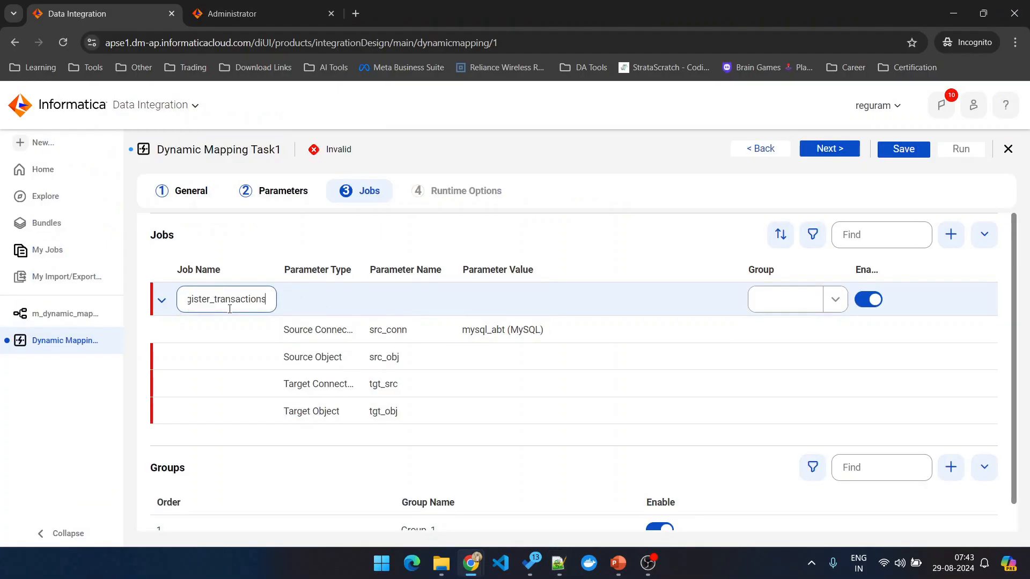
left_click(256, 269)
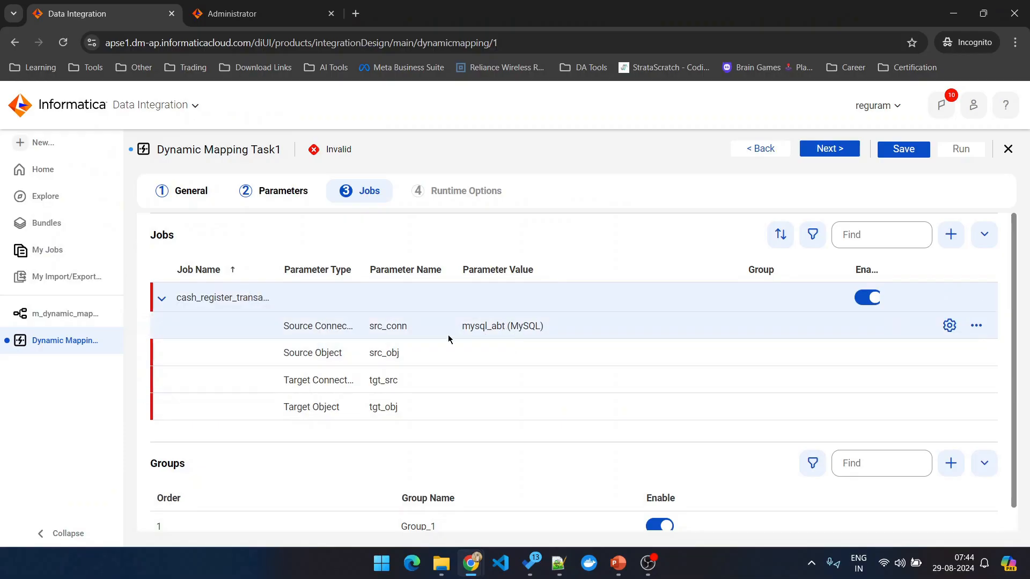
Search for the cash_register_transactions table and set it as the job's src_obj source object, keeping the Single source type
left_click(415, 333)
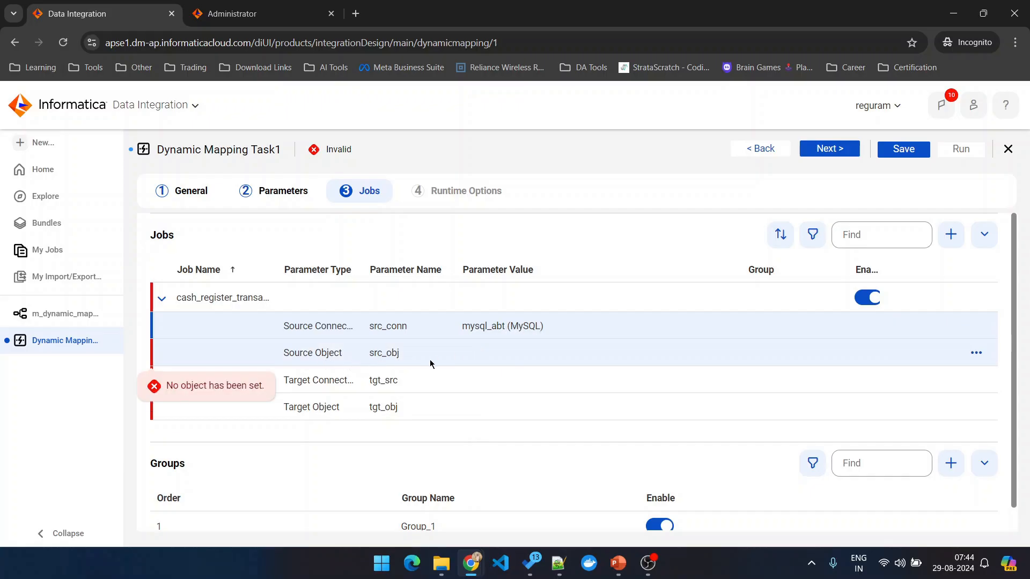
left_click(523, 354)
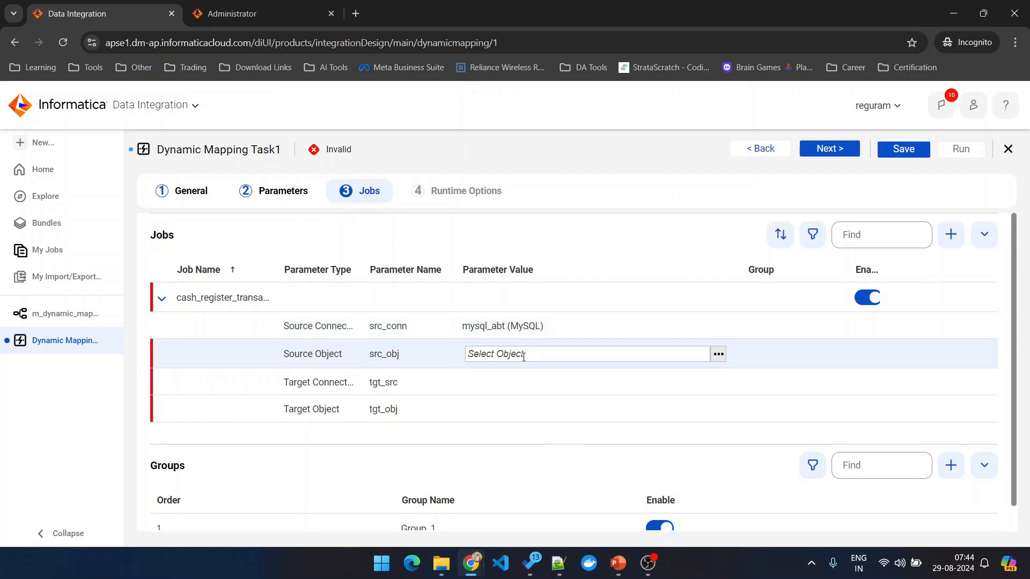
left_click(717, 354)
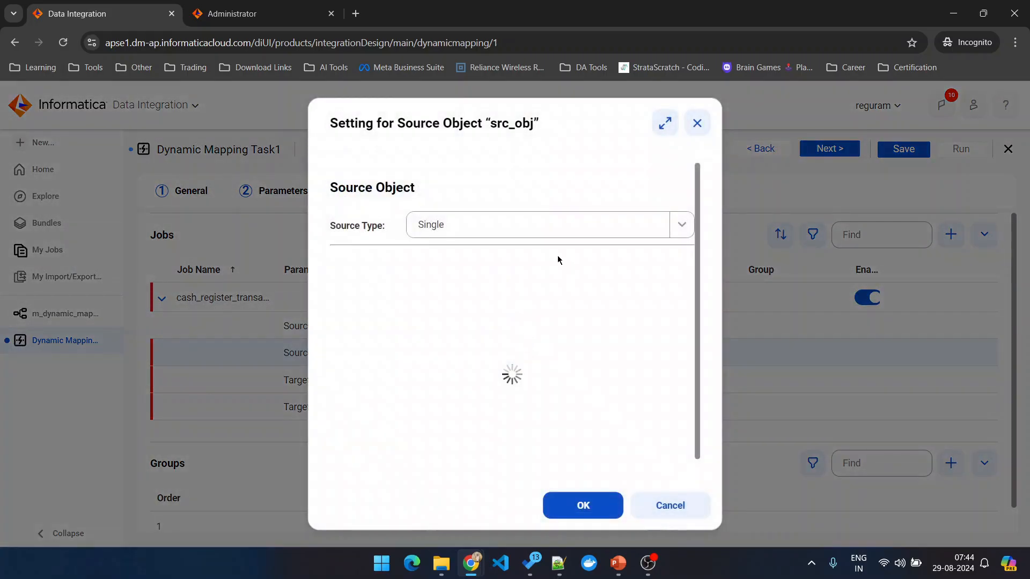
left_click(593, 287)
key("ctrl+v")
left_click(711, 287)
left_click(382, 327)
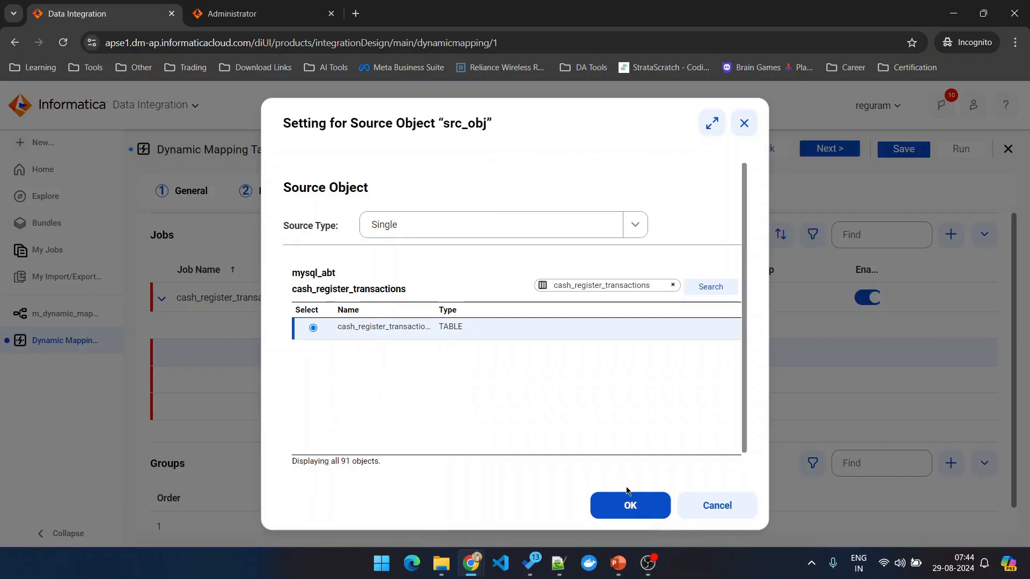
left_click(630, 503)
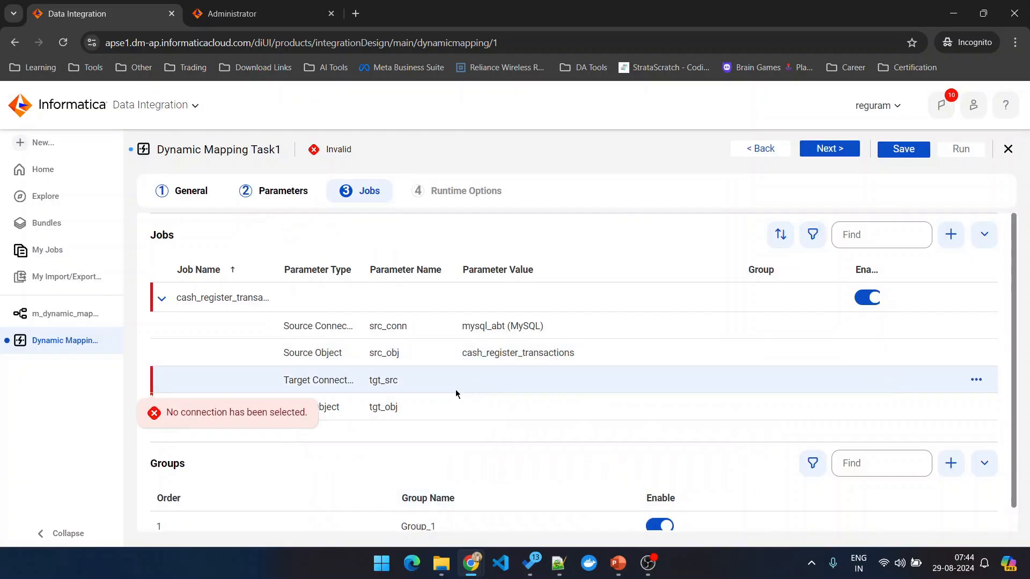
Set the job's tgt_src target connection to regu_BigQuery (Google BigQuery V2)
left_click(523, 382)
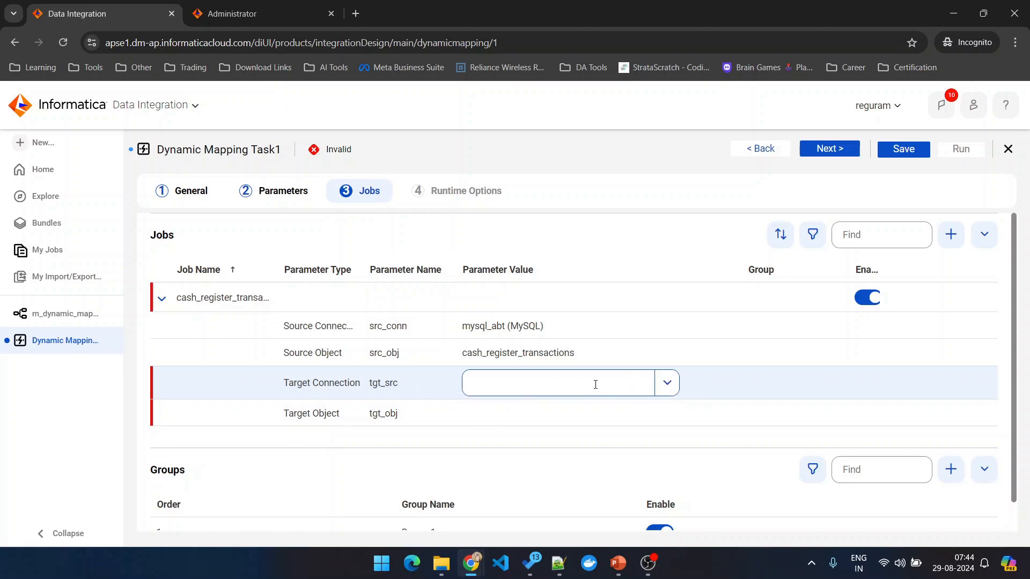
left_click(667, 382)
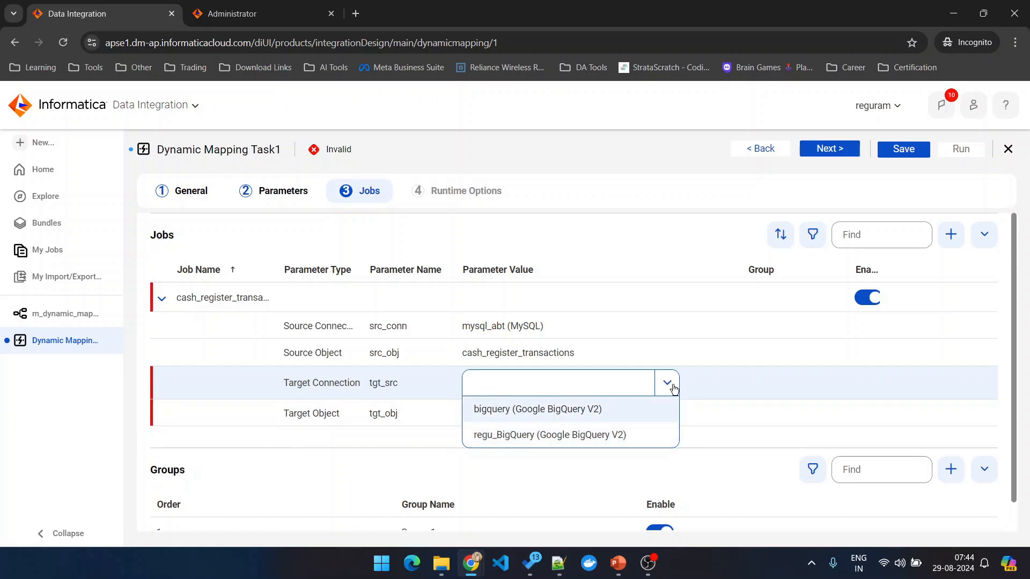
left_click(562, 439)
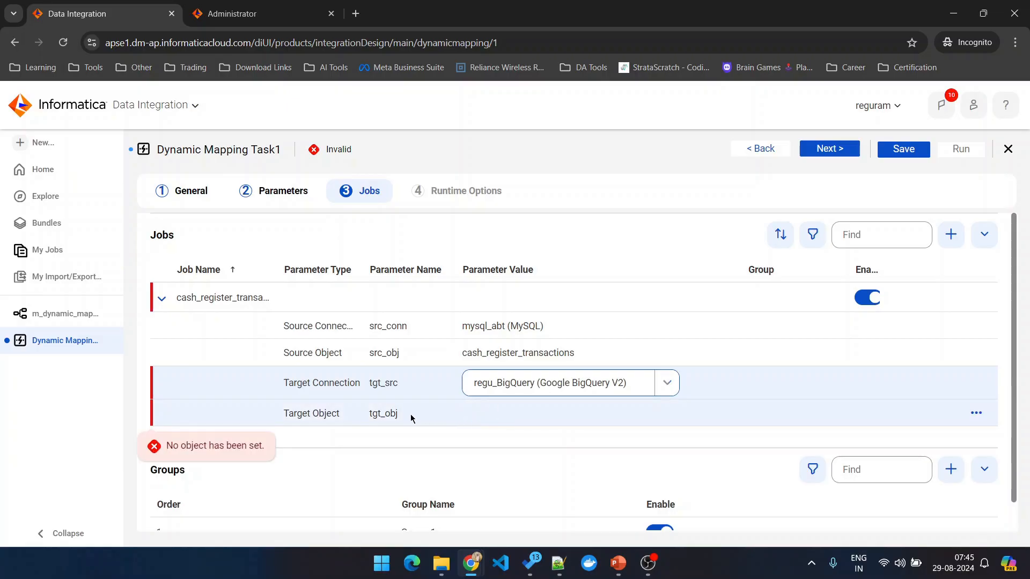
Search the demo package for cash_register_transactions and set tbl_cash_register_transactions as the job's tgt_obj target object
left_click(497, 419)
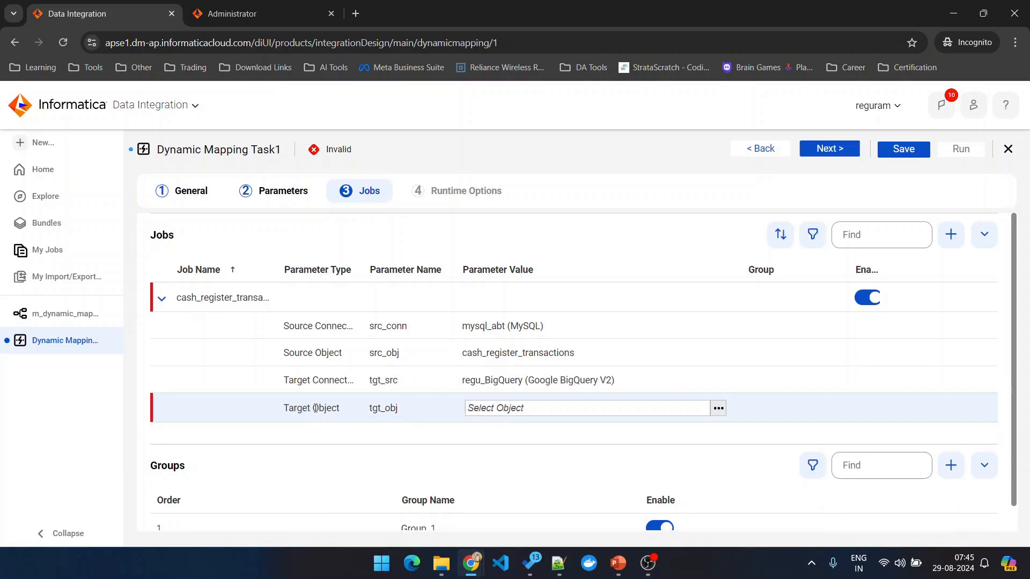
left_click(718, 408)
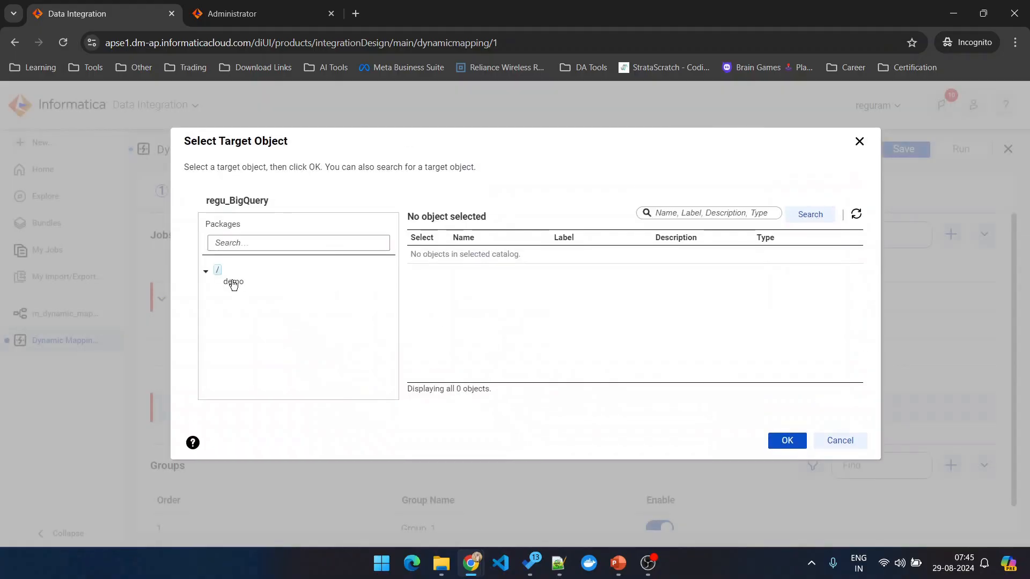
left_click(232, 281)
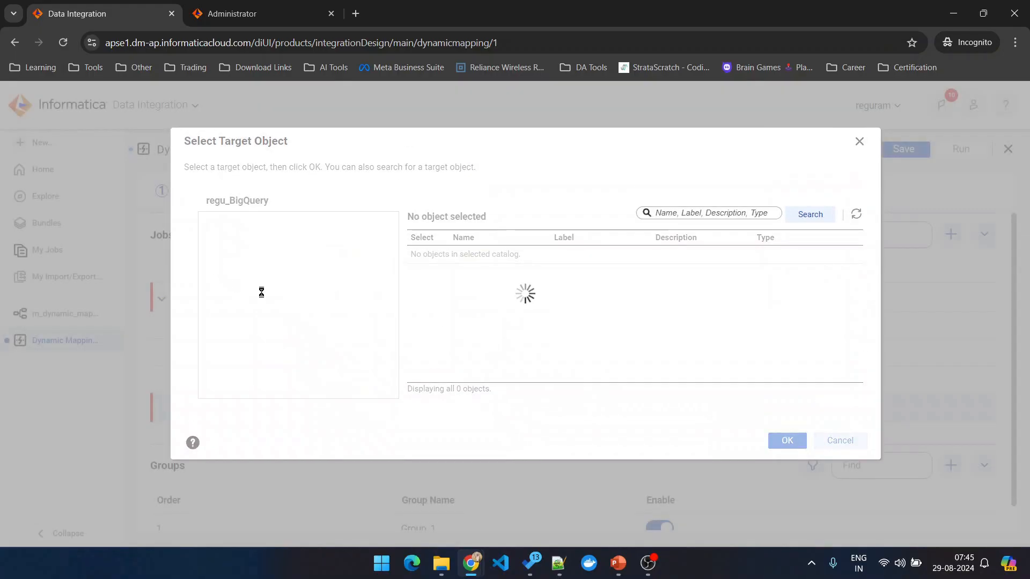
left_click(730, 214)
key("ctrl+v")
left_click(810, 213)
left_click(527, 255)
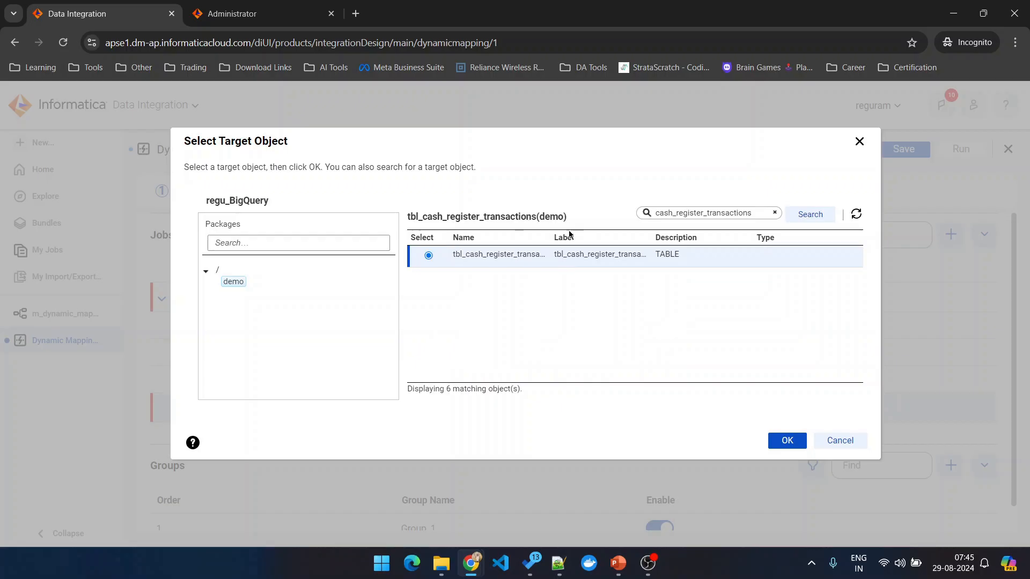
left_click(787, 440)
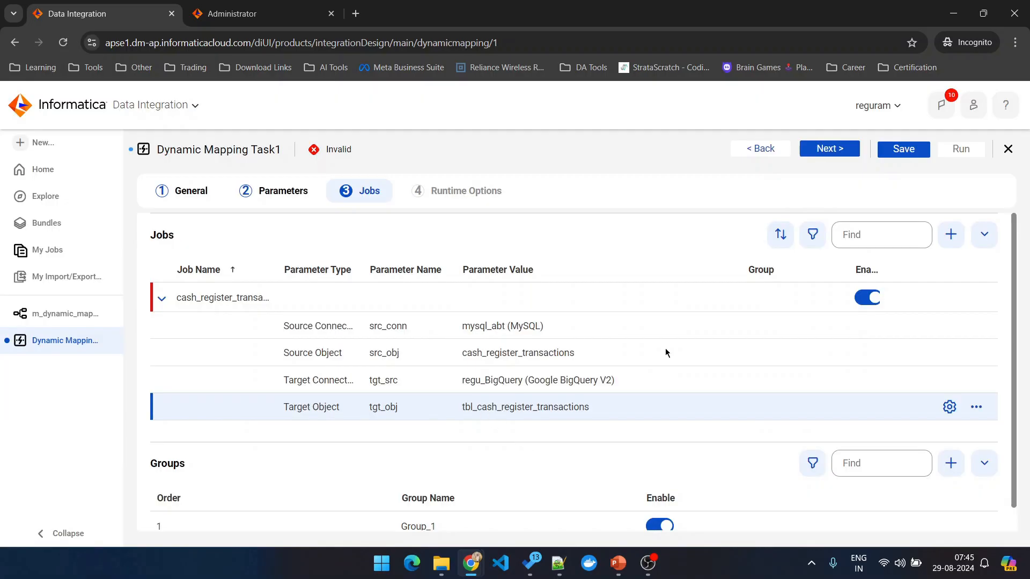
Assign the cash_register_transactions job to Group_1 and collapse the list of groups
left_click(766, 297)
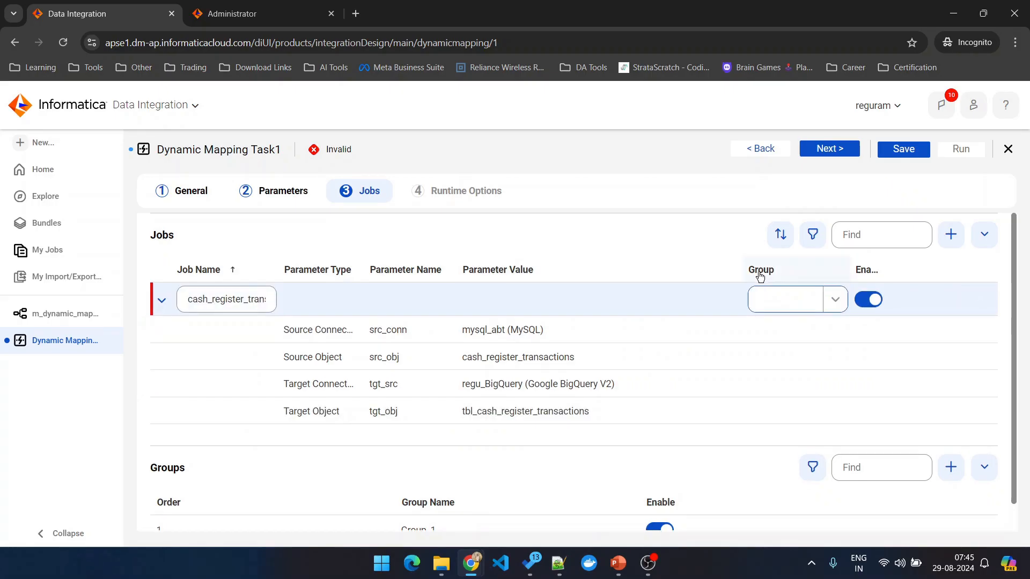
left_click(832, 302)
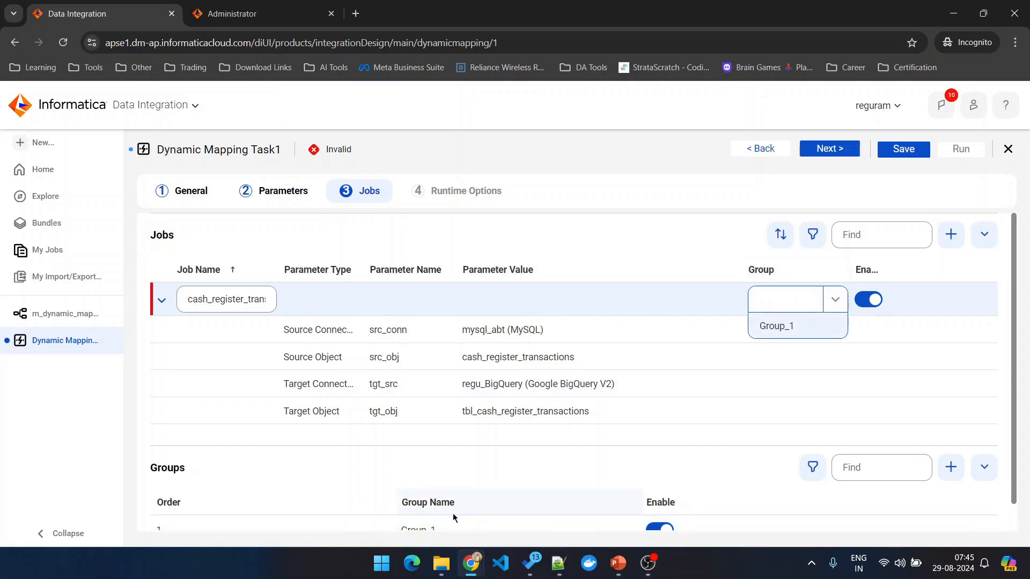
left_click(760, 333)
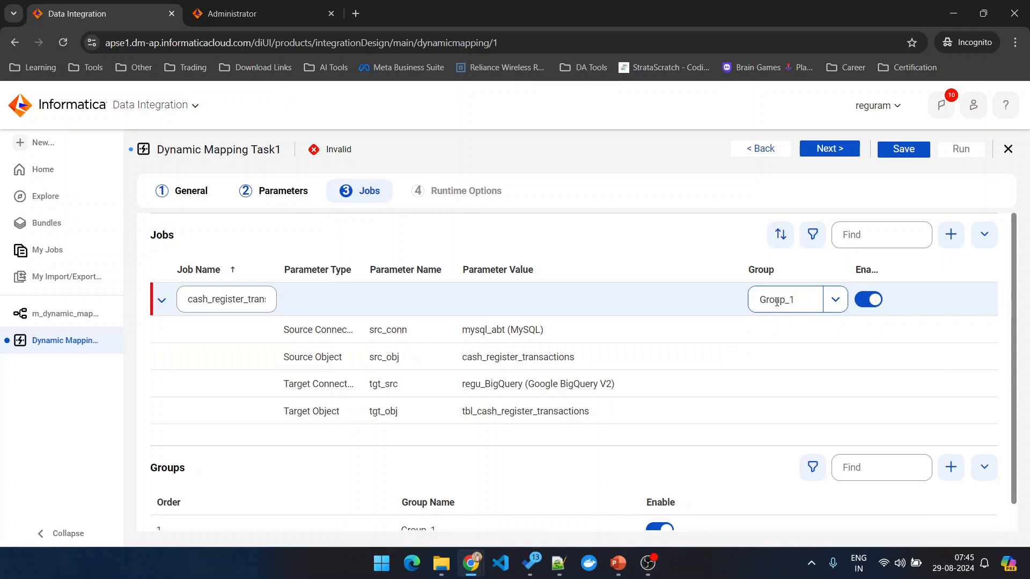
scroll(599, 349, "down", 1)
left_click(542, 439)
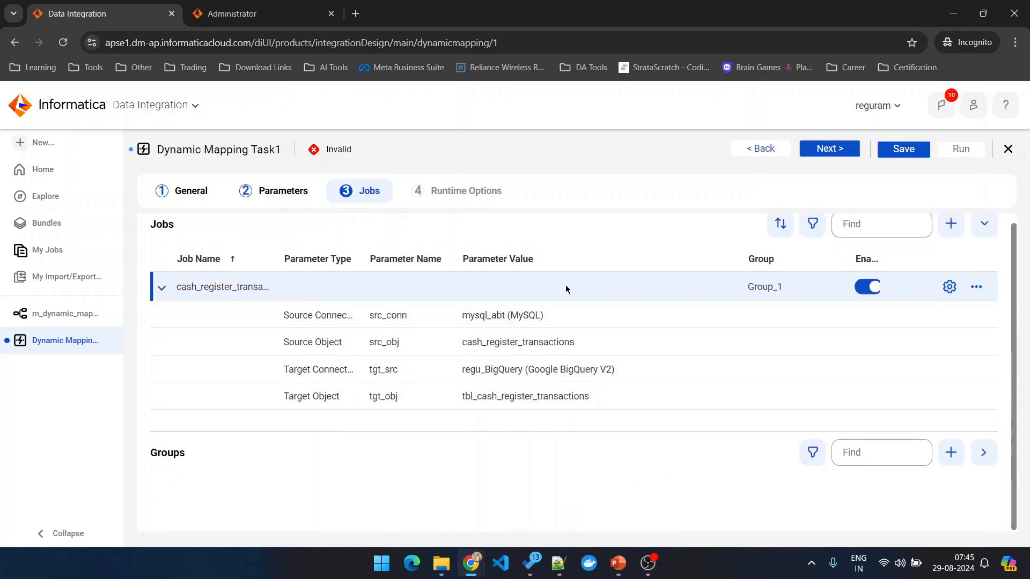
Review the m_dynamic_mapping_template mapping's source and target design against the parameters in Dynamic Mapping Task1
scroll(589, 282, "up", 1)
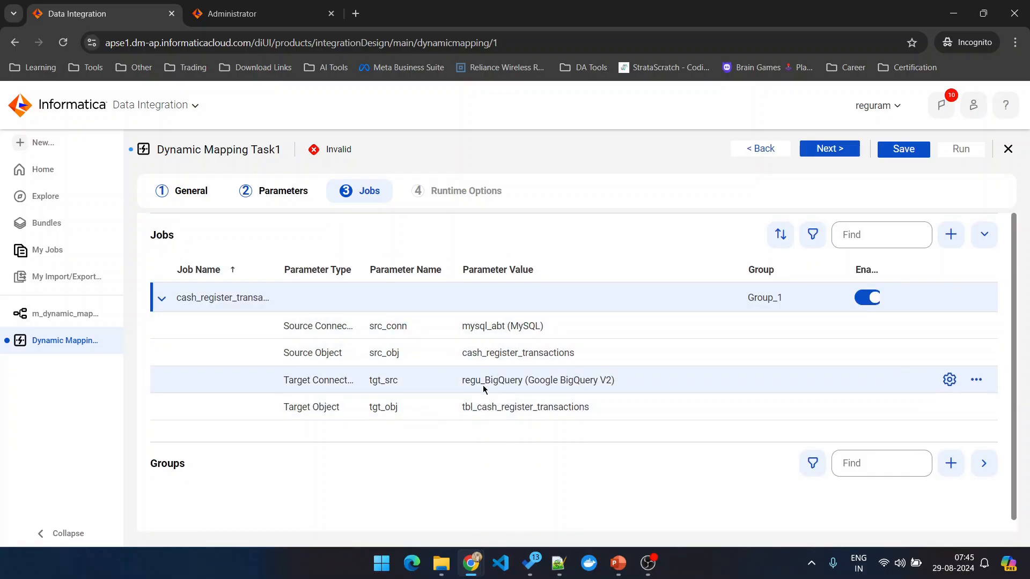
left_click(38, 314)
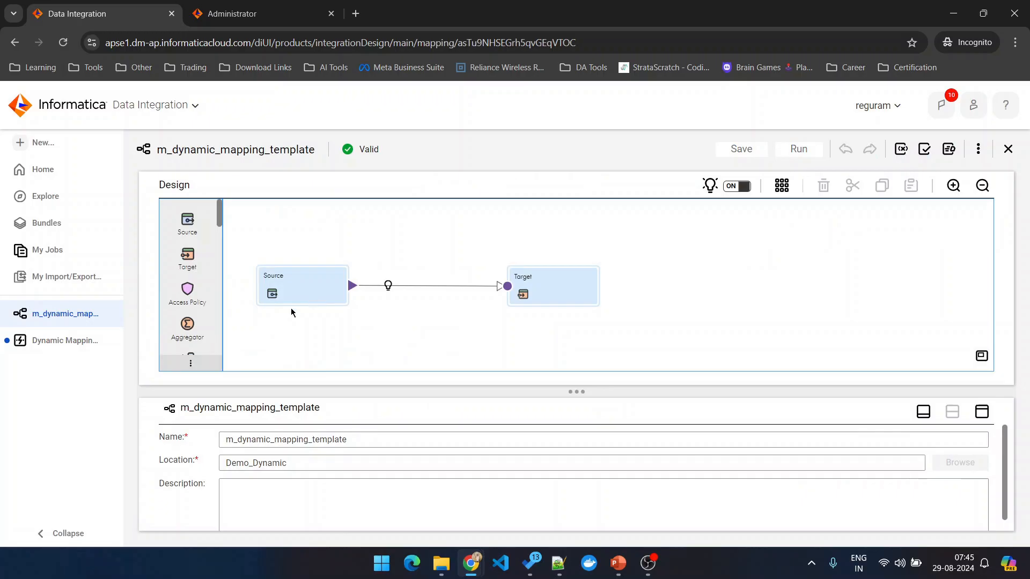
left_click(37, 340)
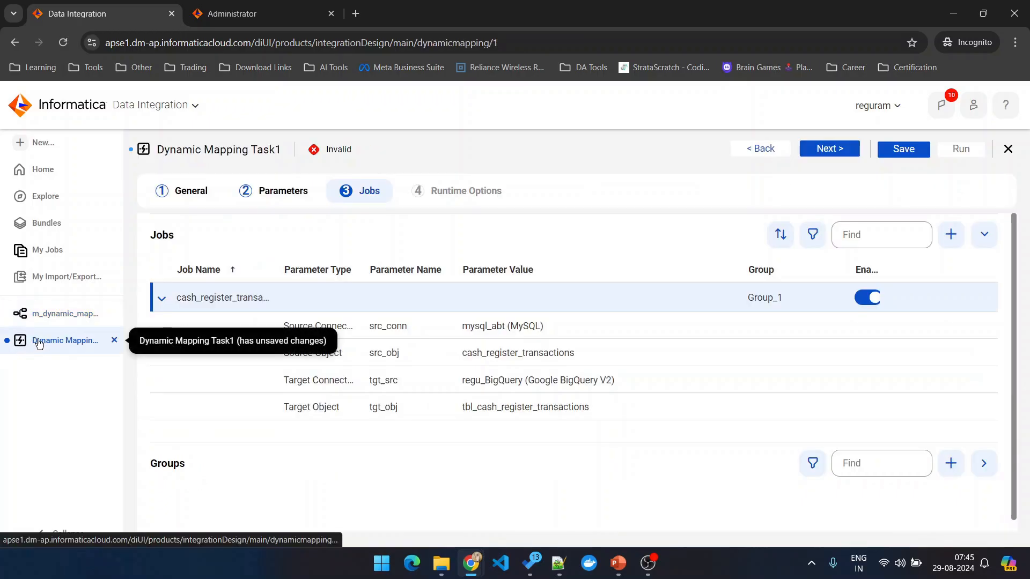
left_click(9, 318)
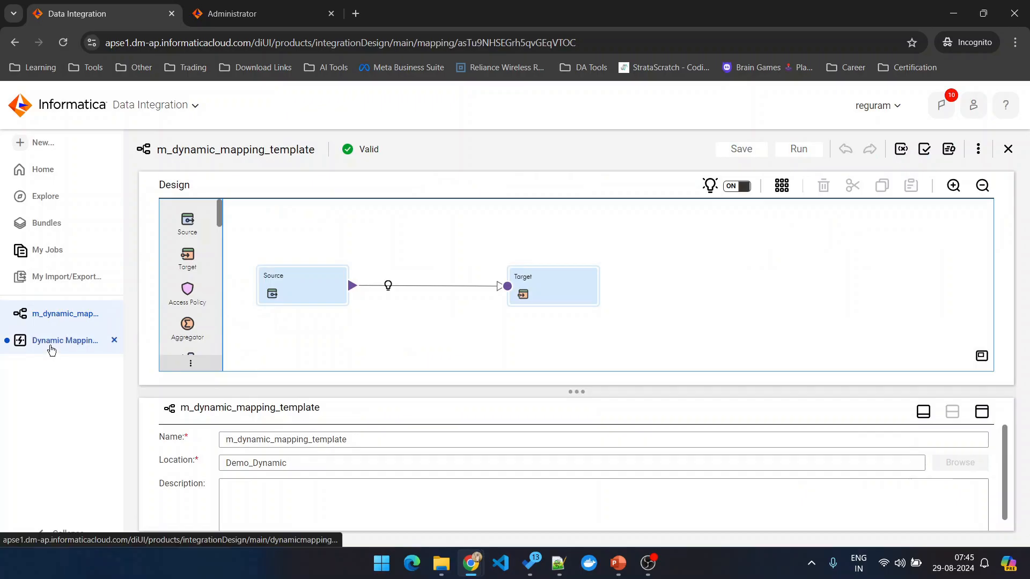
left_click(51, 348)
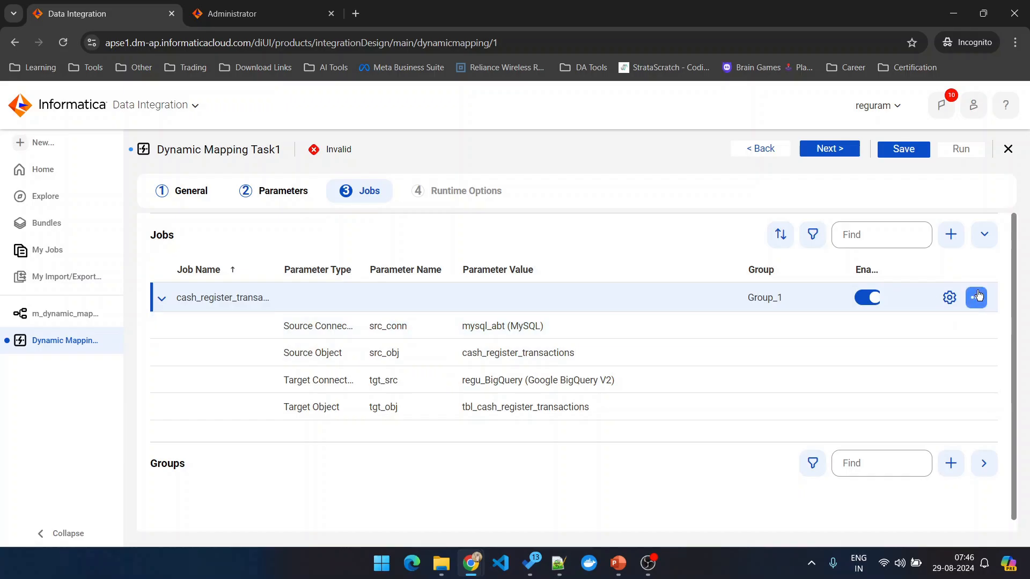
Duplicate the cash_register_transactions job and rename the copy cash_registers, taking the name from the table list in Notepad++
left_click(977, 299)
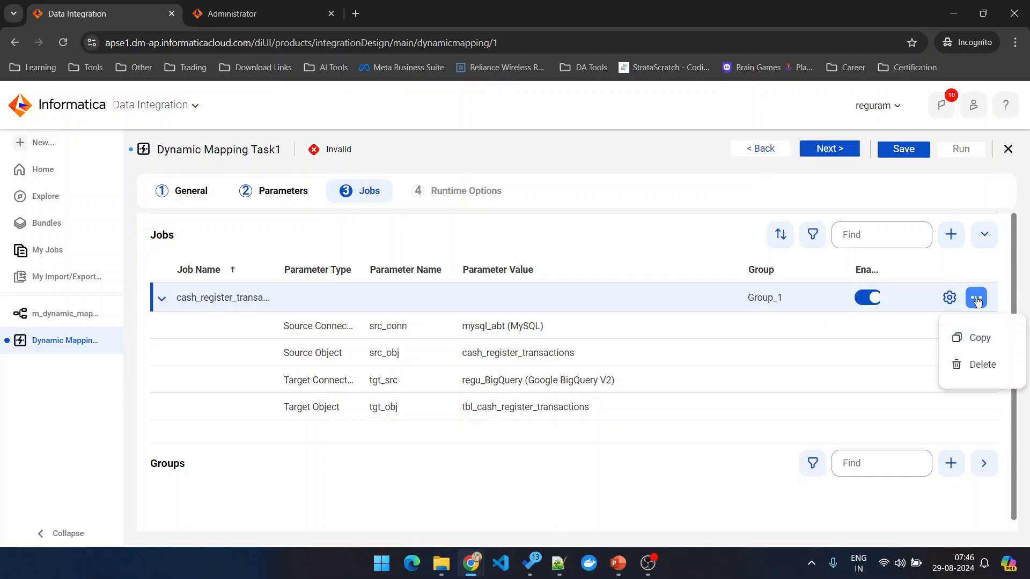
left_click(978, 333)
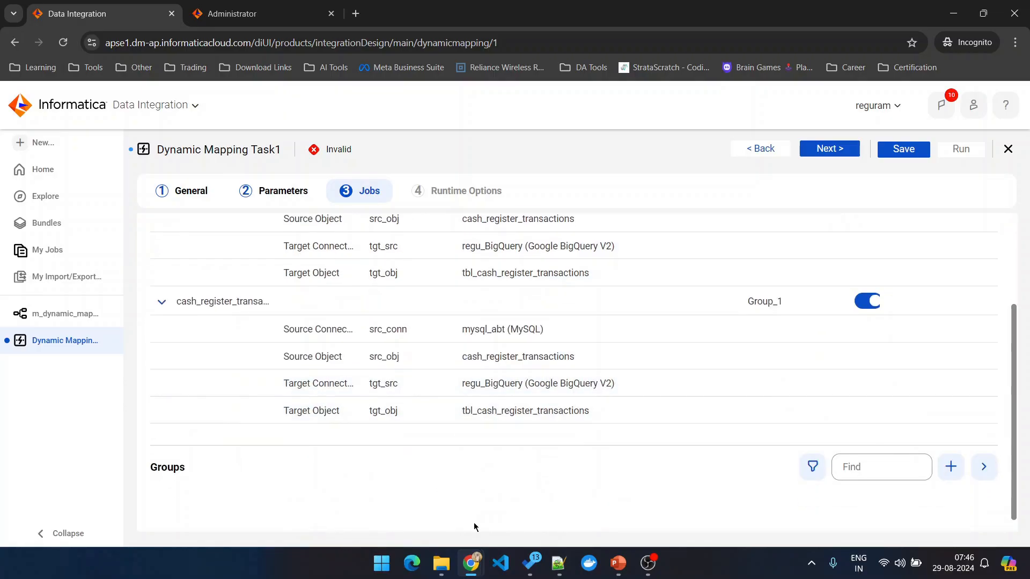
left_click(565, 564)
double_click(218, 107)
key("ctrl+c")
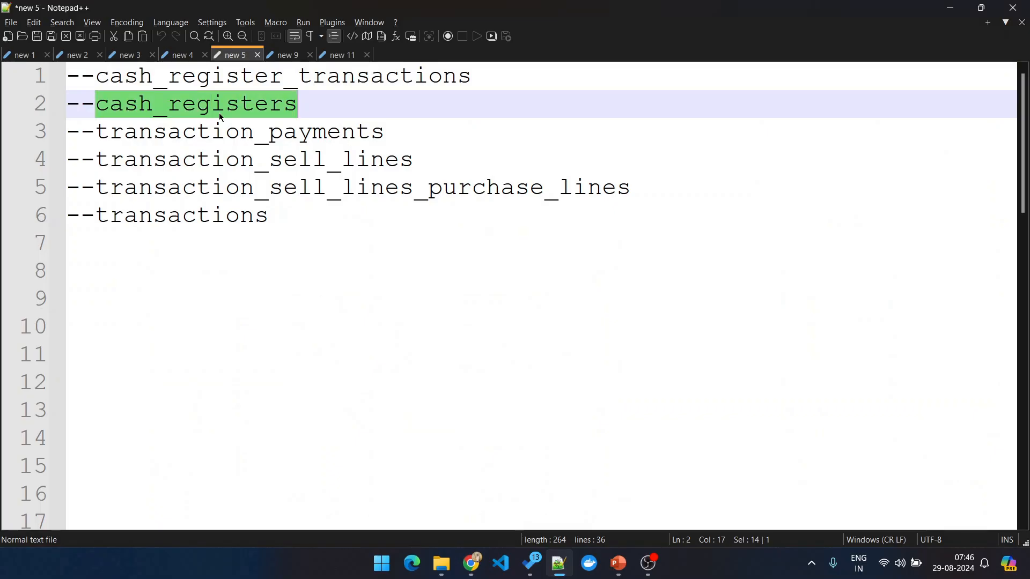
key("alt+Tab")
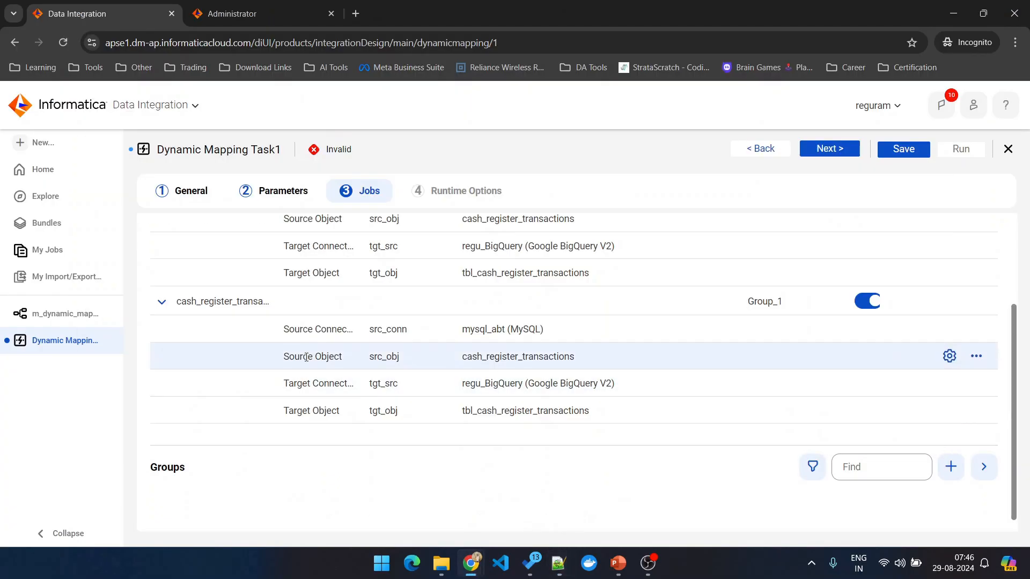
left_click(236, 308)
key("ctrl+a")
type("cash_registers")
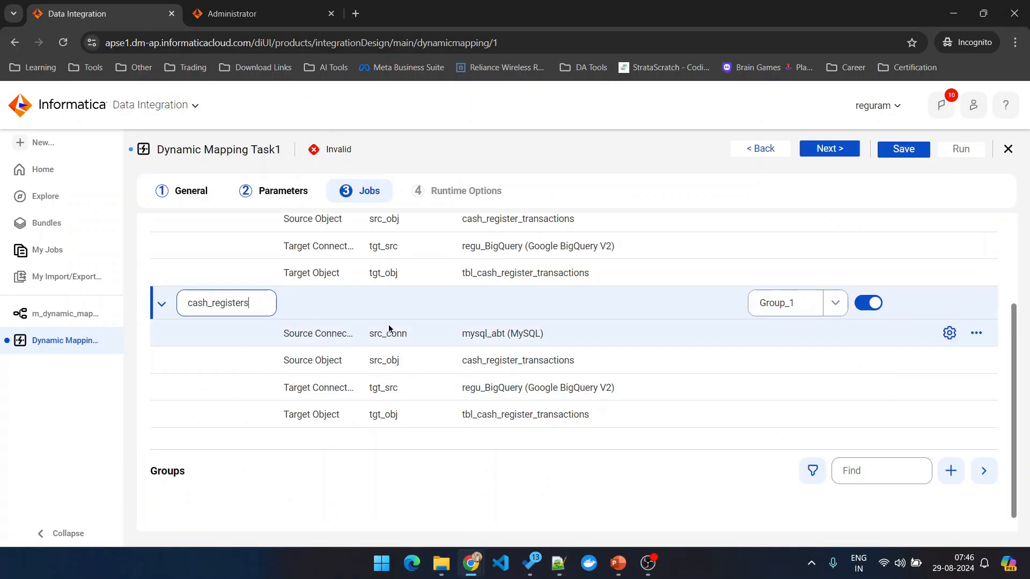
Set the cash_registers job's src_obj source object to cash_registers
left_click(568, 357)
double_click(567, 358)
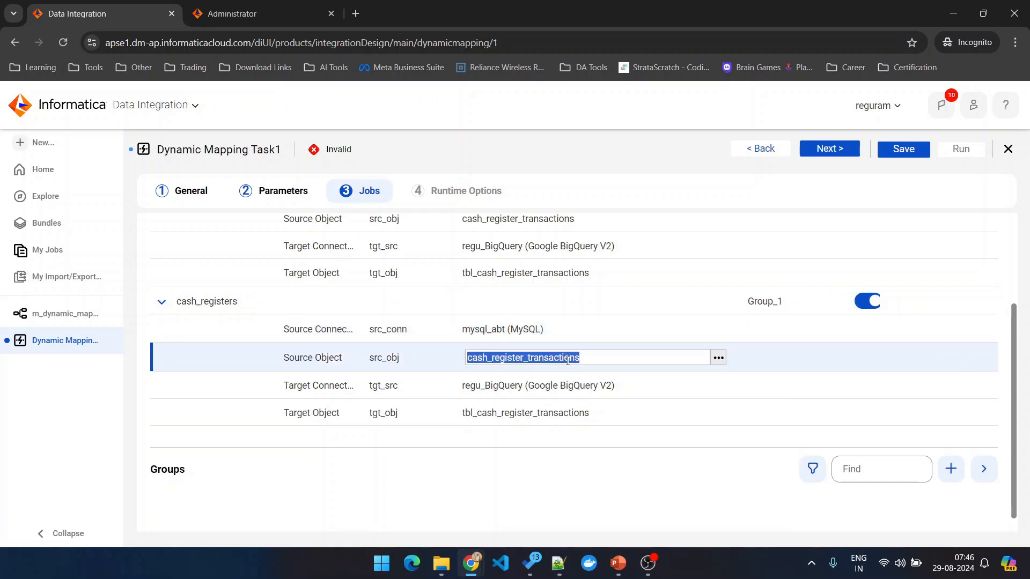
key("ctrl+v")
Search the demo package for cash_registers and set tbl_cash_registers as the cash_registers job's target object
left_click(621, 411)
left_click(718, 411)
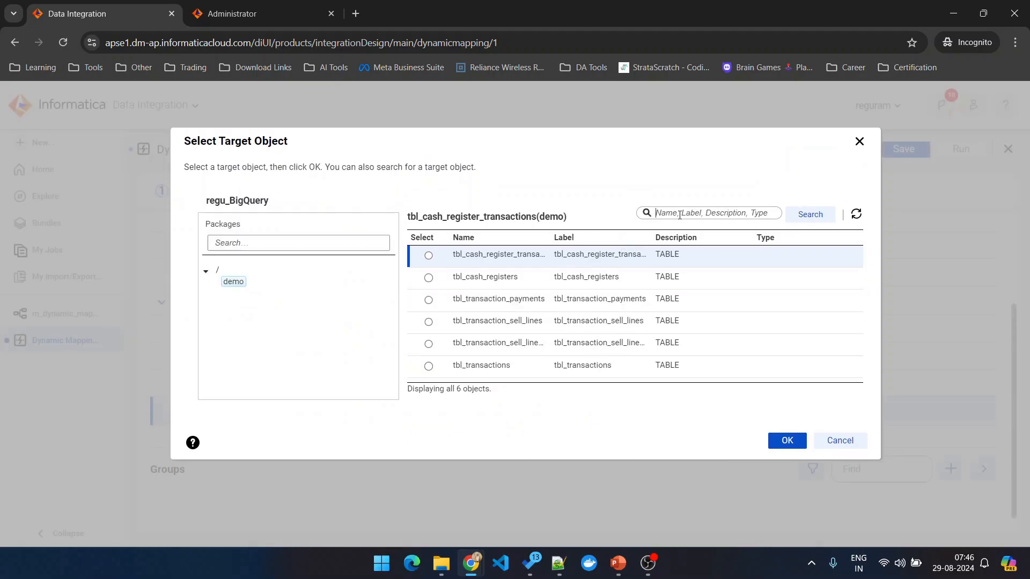
left_click(713, 213)
key("ctrl+v")
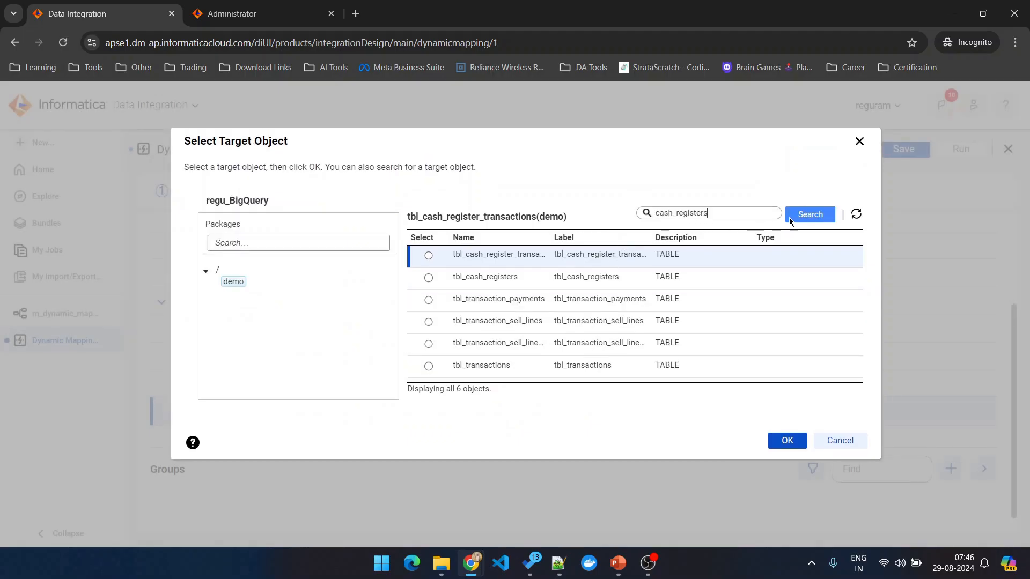
left_click(790, 218)
left_click(477, 256)
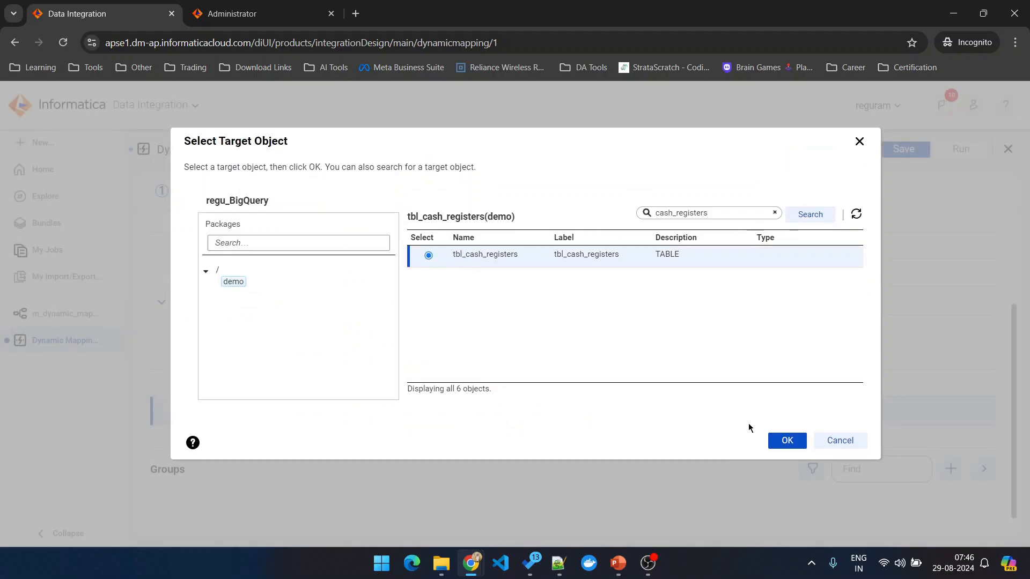
left_click(776, 445)
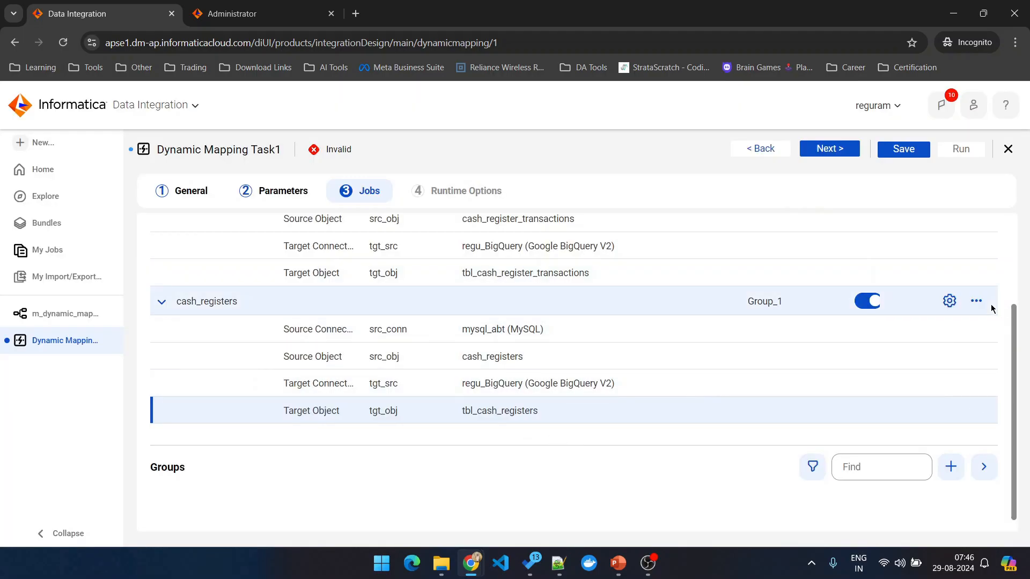
Duplicate the cash_registers job
left_click(976, 301)
left_click(913, 341)
scroll(579, 362, "down", 2)
Copy transaction_payments from the table list in Notepad++ and use it to rename the duplicated cash_registers job
key("alt+Tab")
double_click(224, 144)
key("ctrl+c")
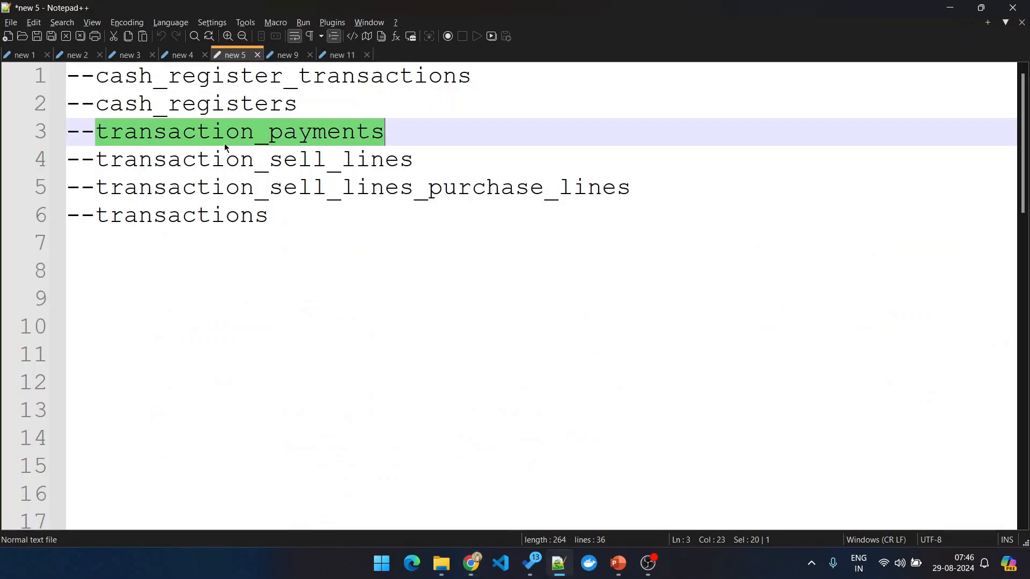
key("alt+Tab")
scroll(562, 398, "down", 1)
scroll(562, 398, "up", 6)
scroll(508, 408, "down", 3)
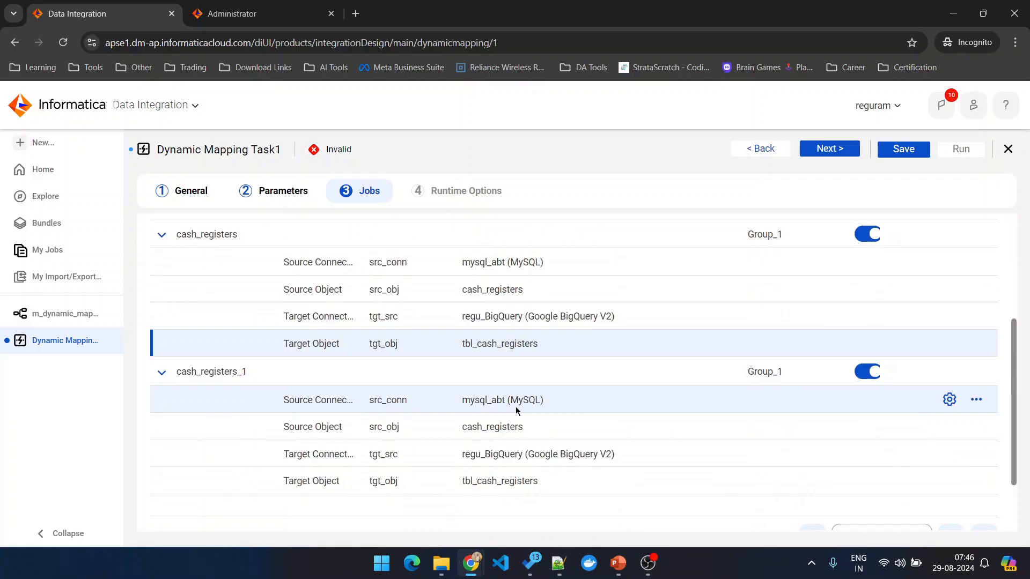
scroll(490, 429, "down", 1)
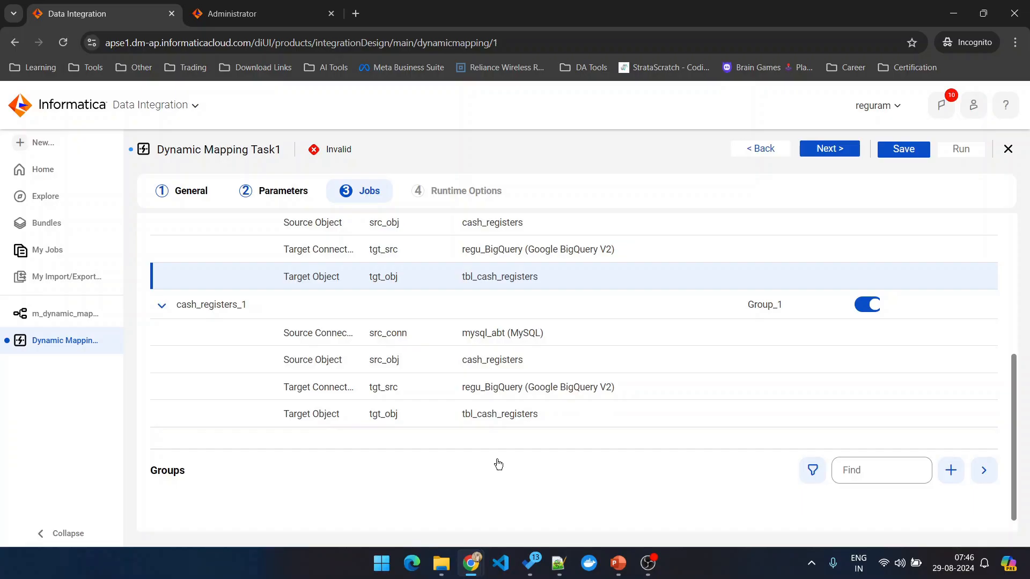
left_click(215, 306)
double_click(247, 303)
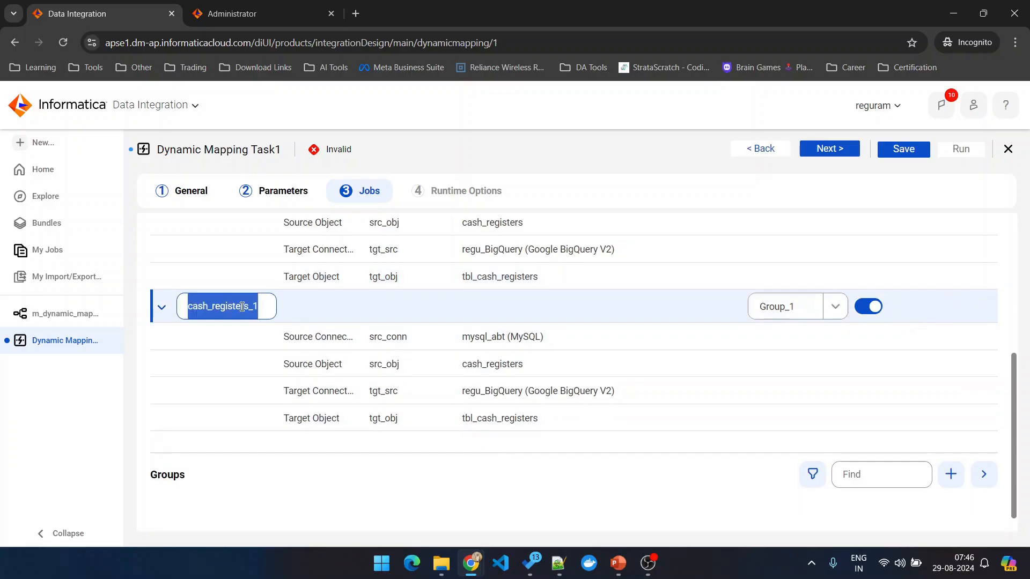
type("transaction_payments")
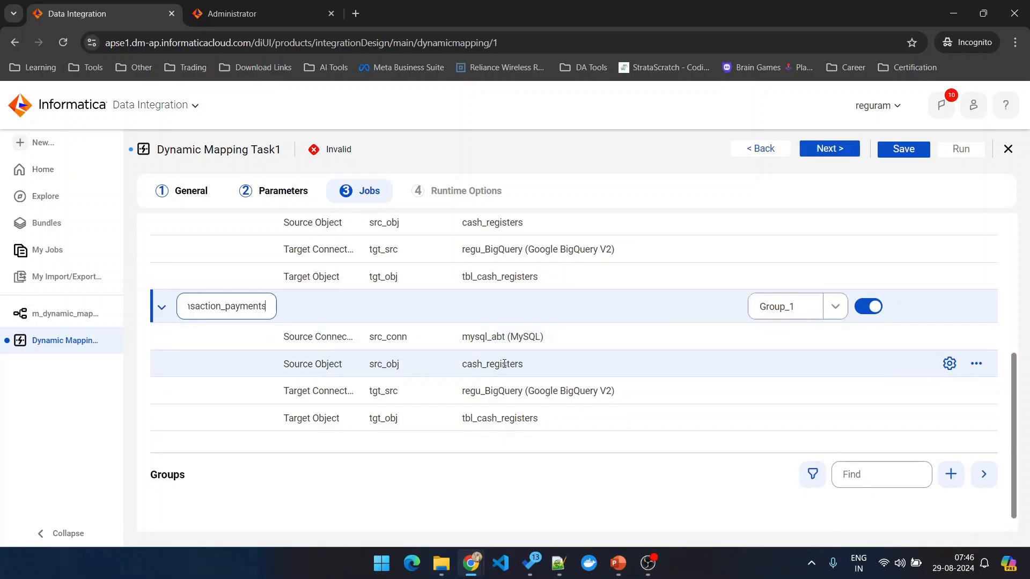
Set the transaction_payments job's src_obj source object to transaction_payments
left_click(529, 372)
double_click(684, 363)
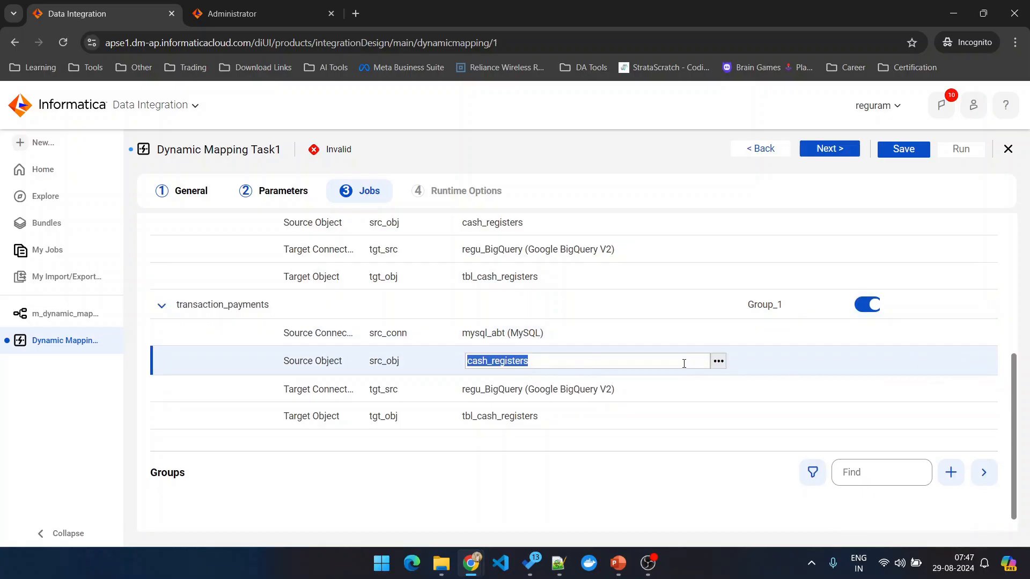
key("ctrl+v")
left_click(599, 462)
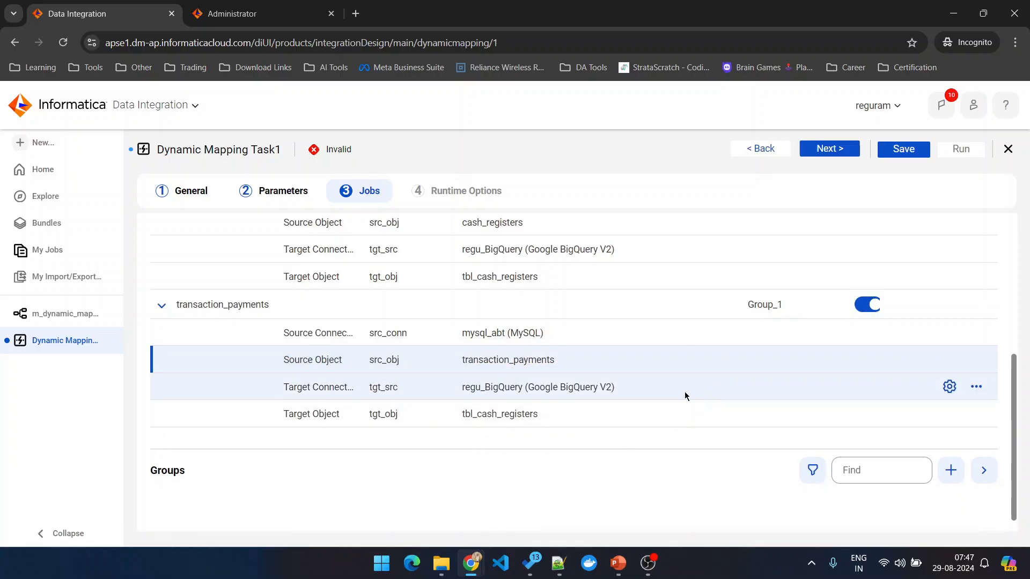
Search the demo package for transaction_payments and set tbl_transaction_payments as the transaction_payments job's target object
scroll(670, 402, "down", 1)
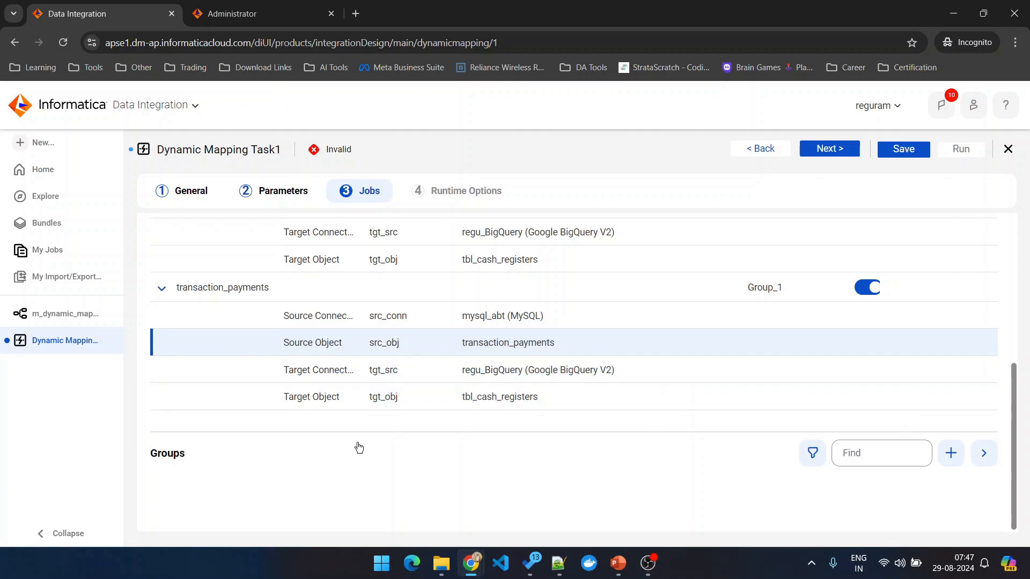
scroll(517, 447, "up", 1)
scroll(597, 337, "up", 3)
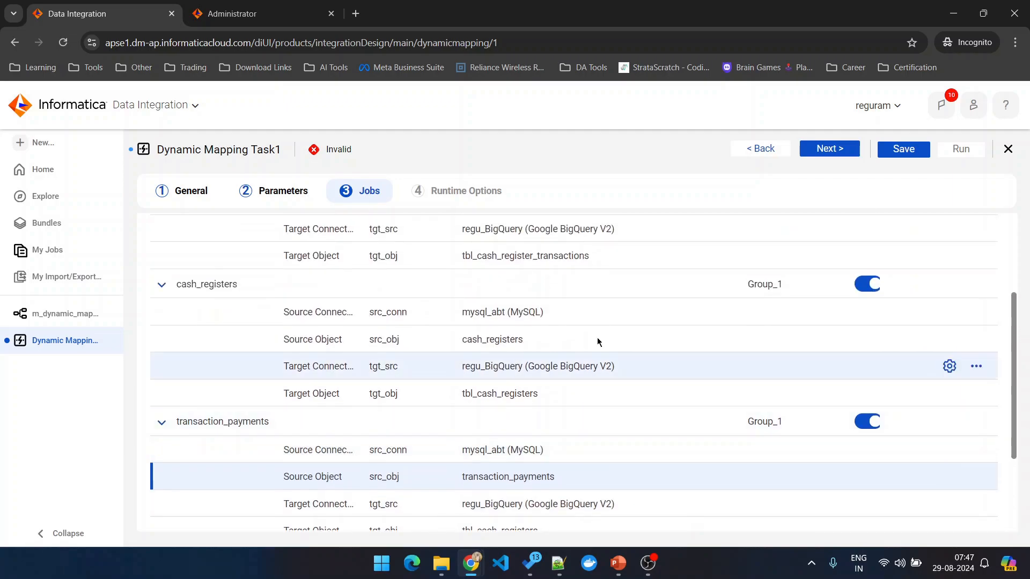
scroll(668, 409, "down", 2)
scroll(670, 409, "down", 2)
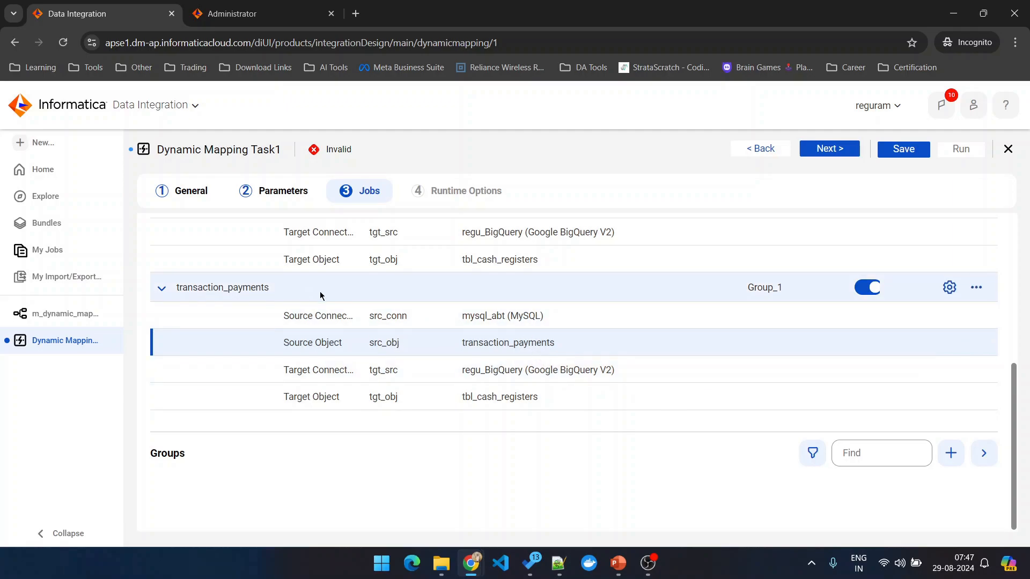
left_click(681, 398)
left_click(718, 397)
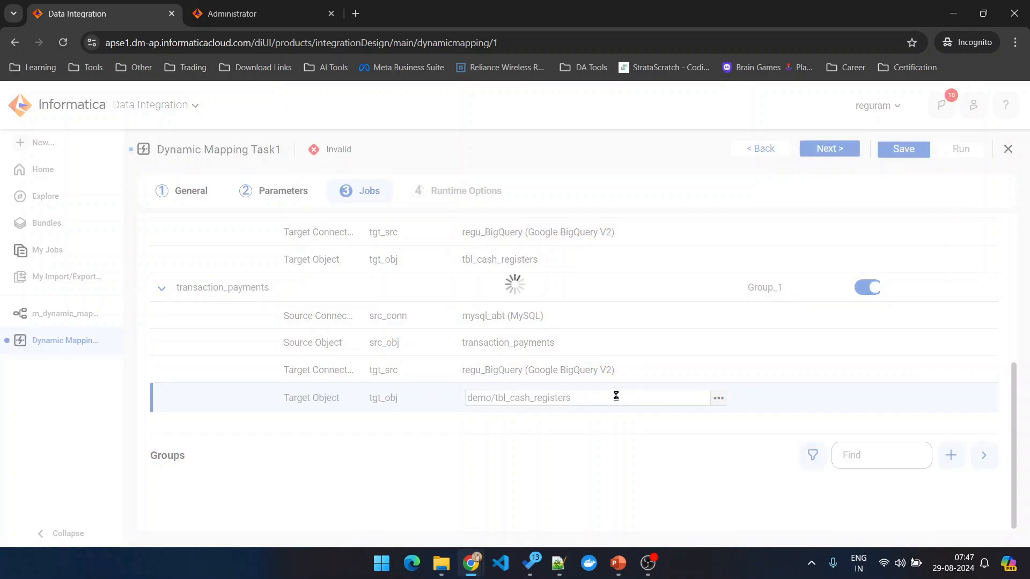
left_click(719, 213)
key("ctrl+v")
left_click(810, 214)
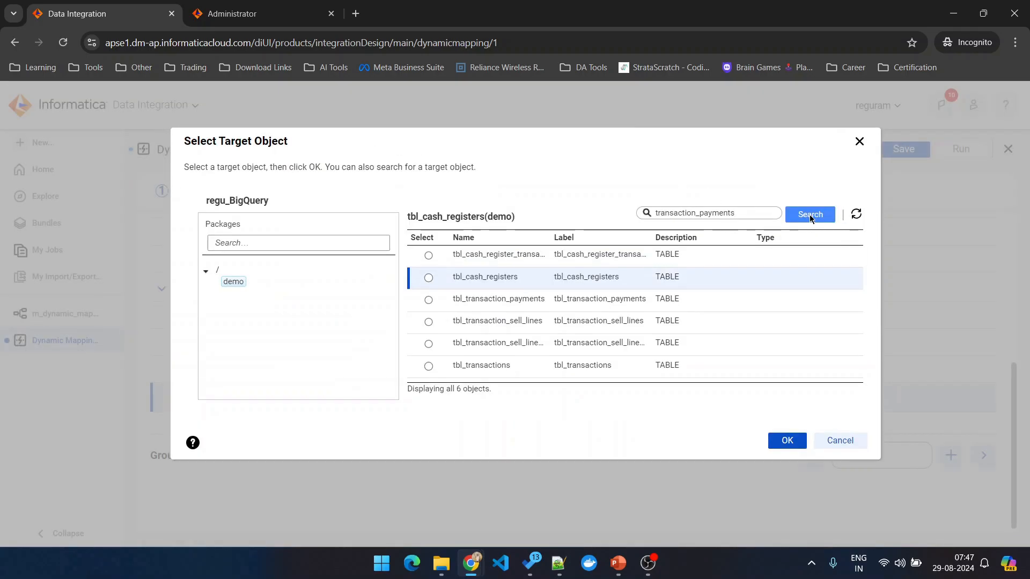
left_click(574, 259)
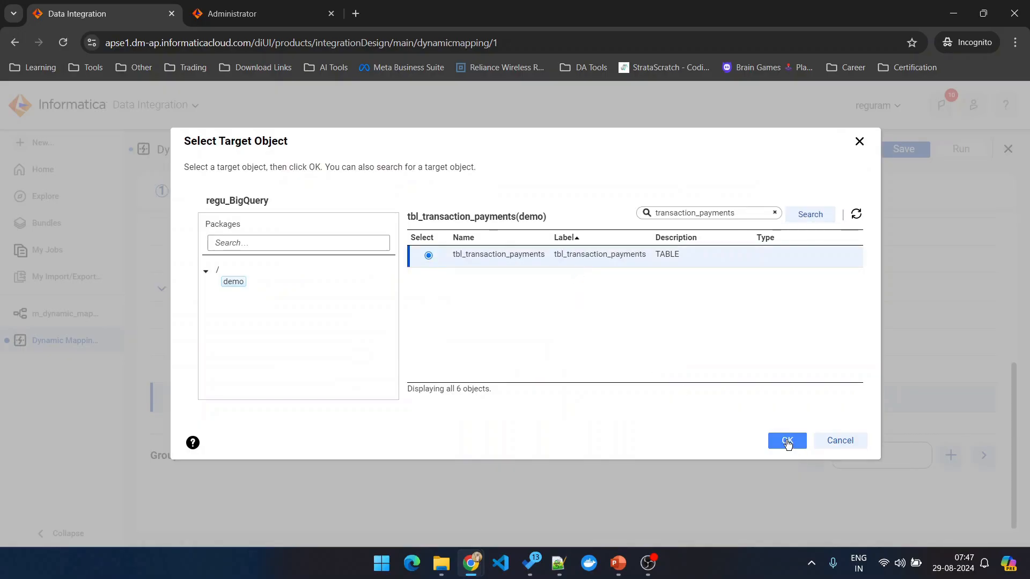
left_click(787, 440)
Duplicate the transaction_payments job and rename the copy transaction_sell_lines, taking the name from the table list in Notepad++
left_click(975, 287)
left_click(971, 328)
key("alt+Tab")
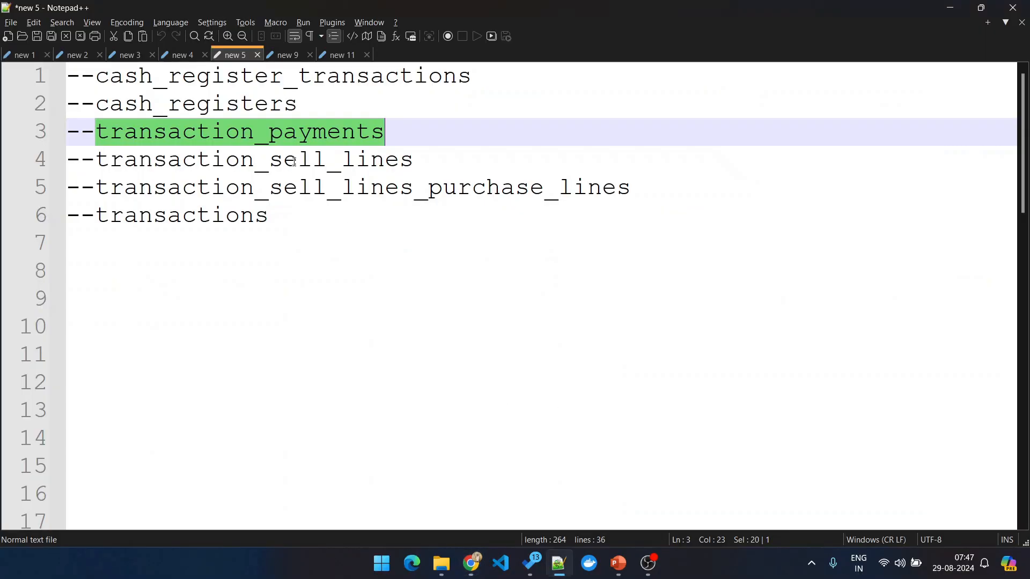
double_click(292, 170)
key("alt+Tab")
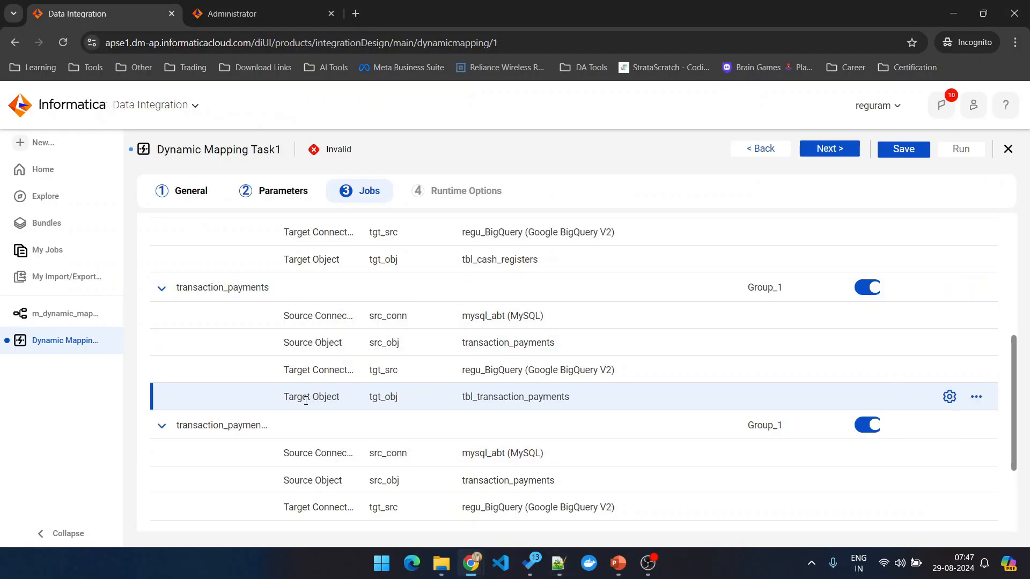
left_click(236, 427)
key("ctrl+a")
type("transaction_sell_lines")
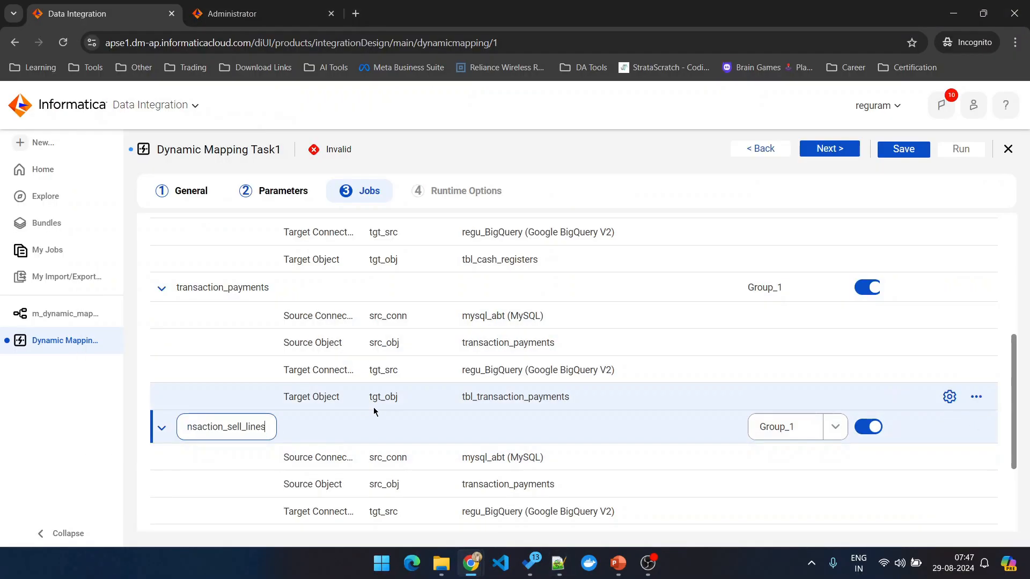
Set the transaction_sell_lines job's src_obj source object to transaction_sell_lines
scroll(506, 420, "down", 2)
left_click(505, 421)
key("ctrl+a")
type("transaction_sell_lines")
Search the demo package for transaction_sell_lines and set tbl_transaction_sell_lines as the transaction_sell_lines job's target object
left_click(583, 471)
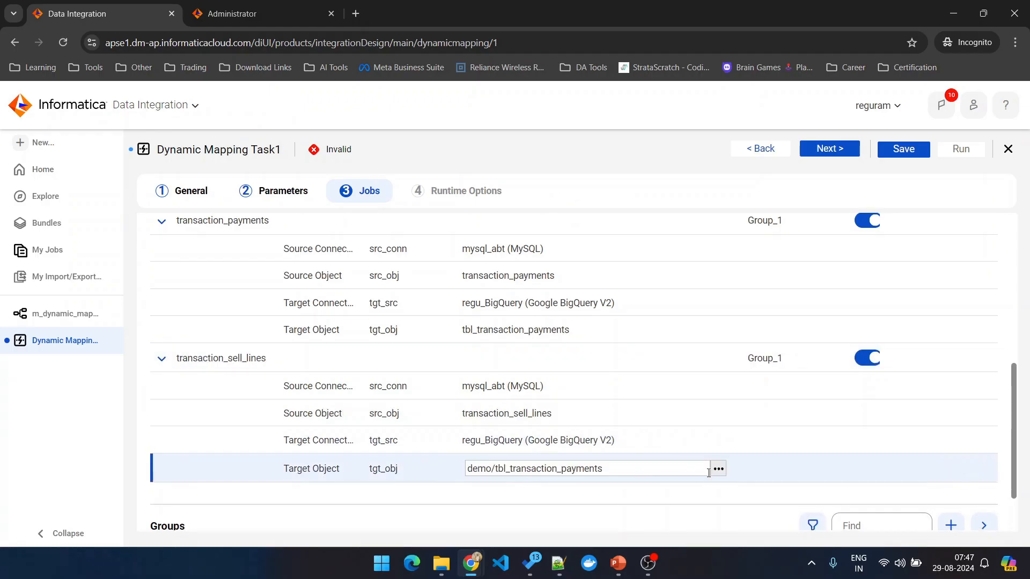
left_click(718, 469)
type("transaction_sell_lines")
left_click(804, 216)
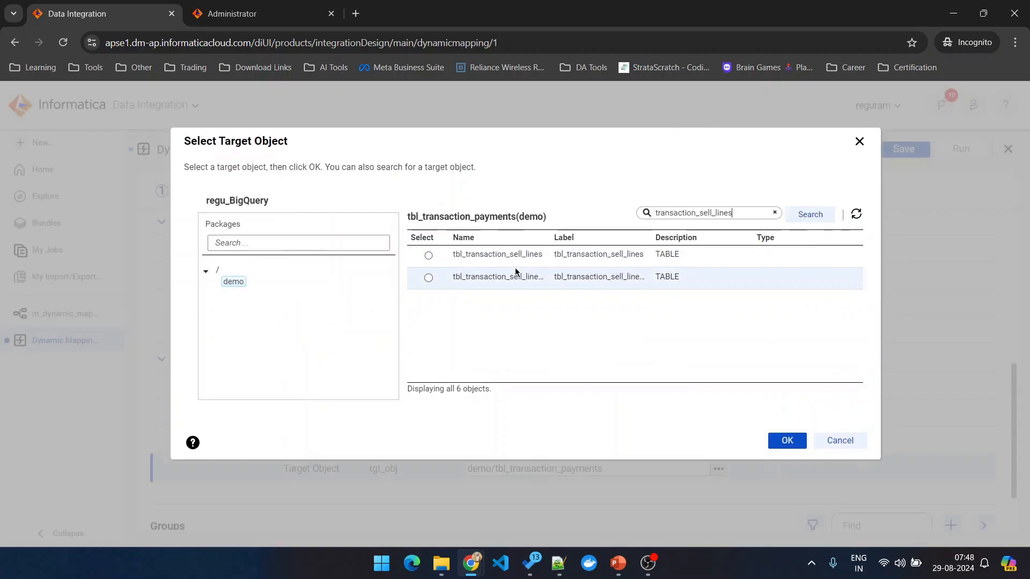
left_click(515, 254)
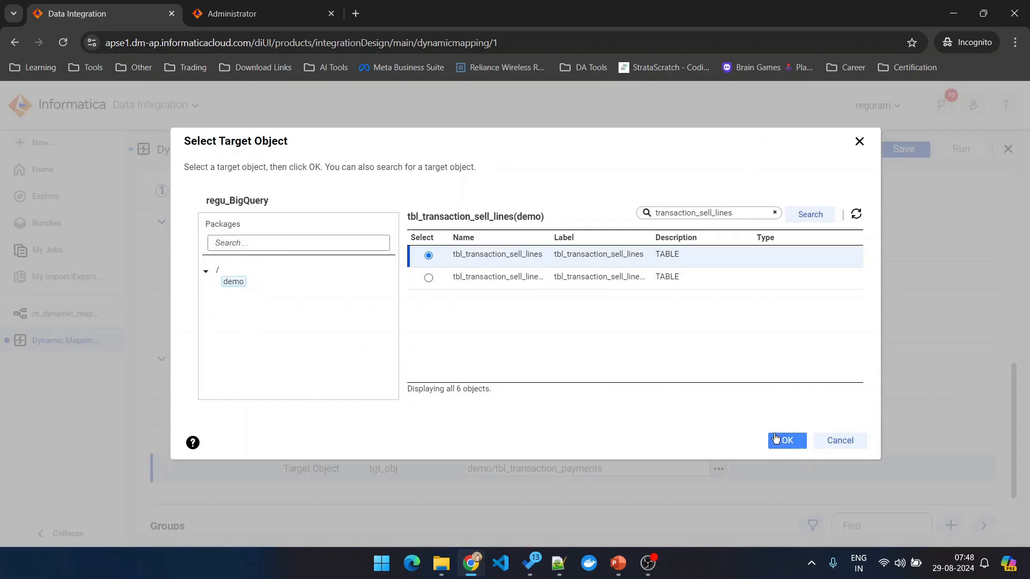
left_click(775, 438)
Duplicate the transaction_sell_lines job and rename the copy transaction_sell_lines_purchase_lines, taking the name from the table list in Notepad++
scroll(670, 413, "down", 1)
left_click(976, 287)
left_click(980, 391)
scroll(693, 371, "down", 2)
key("alt+Tab")
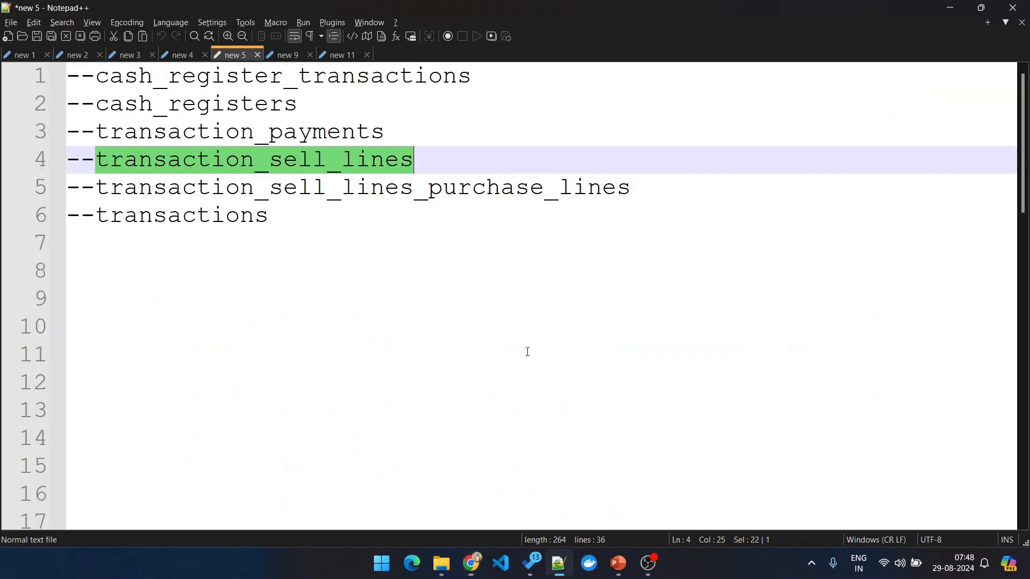
double_click(331, 184)
key("ctrl+c")
key("alt+Tab")
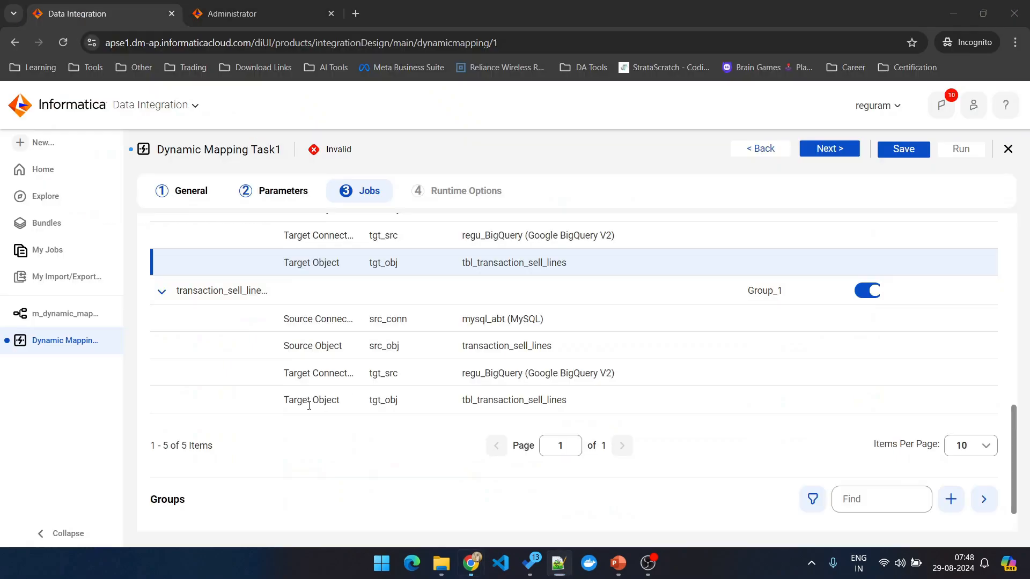
left_click(220, 291)
key("ctrl+a")
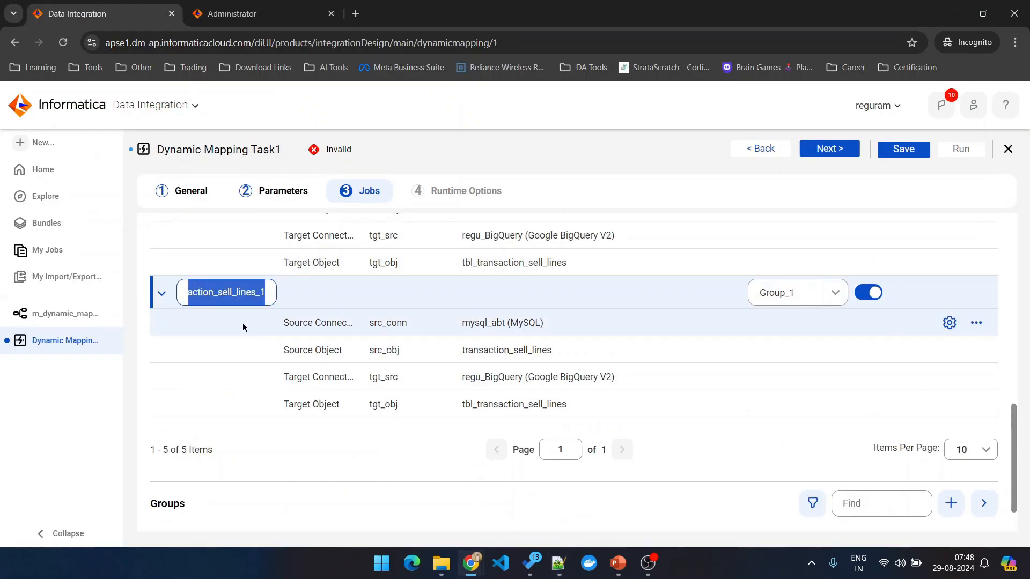
key("ctrl+v")
Set the duplicated job's src_obj source object to transaction_sell_lines_purchase_lines
left_click(458, 346)
key("ctrl+a")
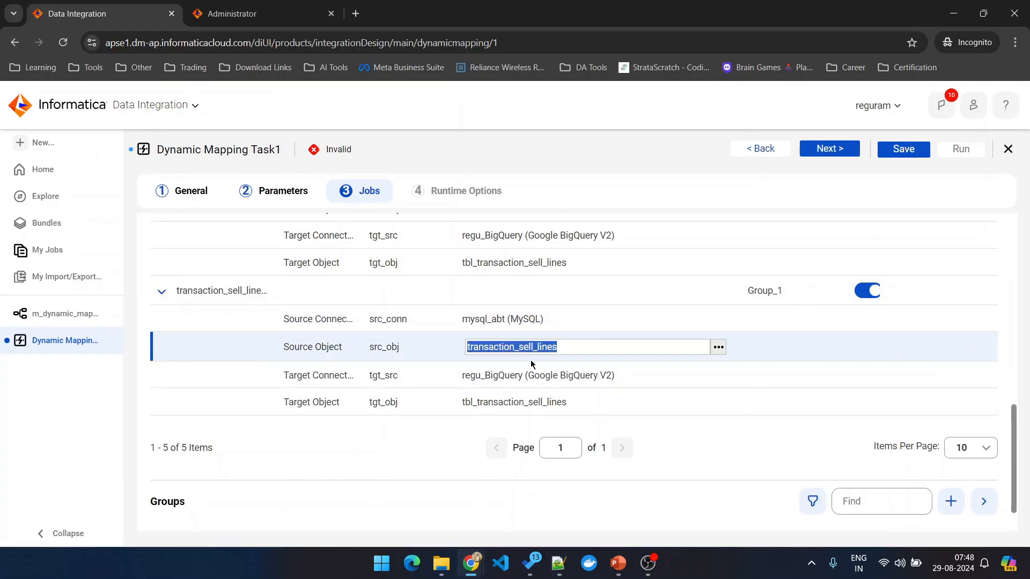
key("ctrl+v")
Search the demo package for transaction_sell_lines_purchase_lines and set tbl_transaction_sell_lines_purchase_lines as that job's target object
left_click(547, 402)
left_click(718, 401)
left_click(700, 212)
key("ctrl+v")
left_click(799, 214)
left_click(772, 255)
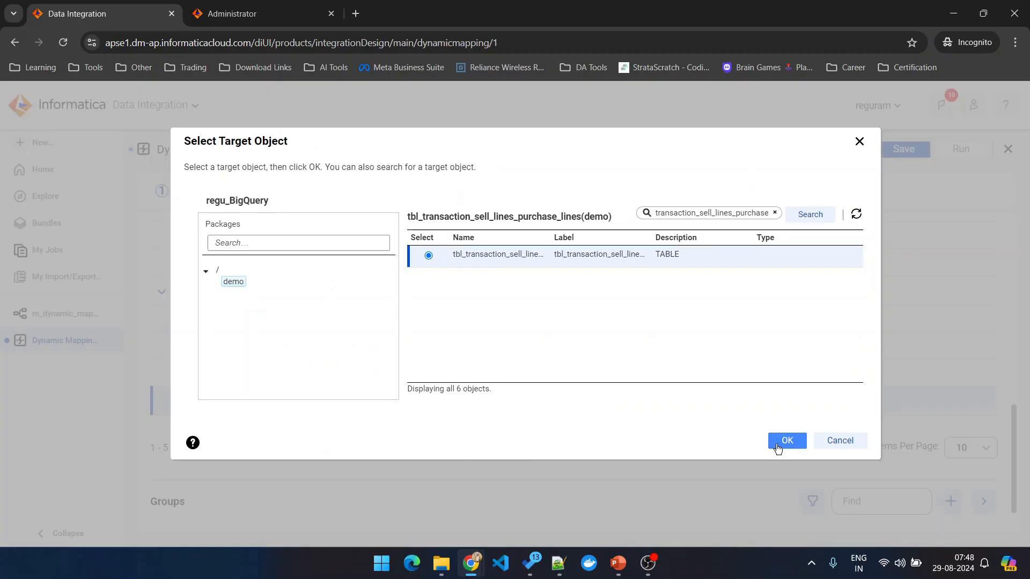
left_click(782, 441)
Duplicate the transaction_sell_lines_purchase_lines job and rename the copy transactions, taking the name from the table list in Notepad++
scroll(568, 378, "down", 1)
left_click(976, 245)
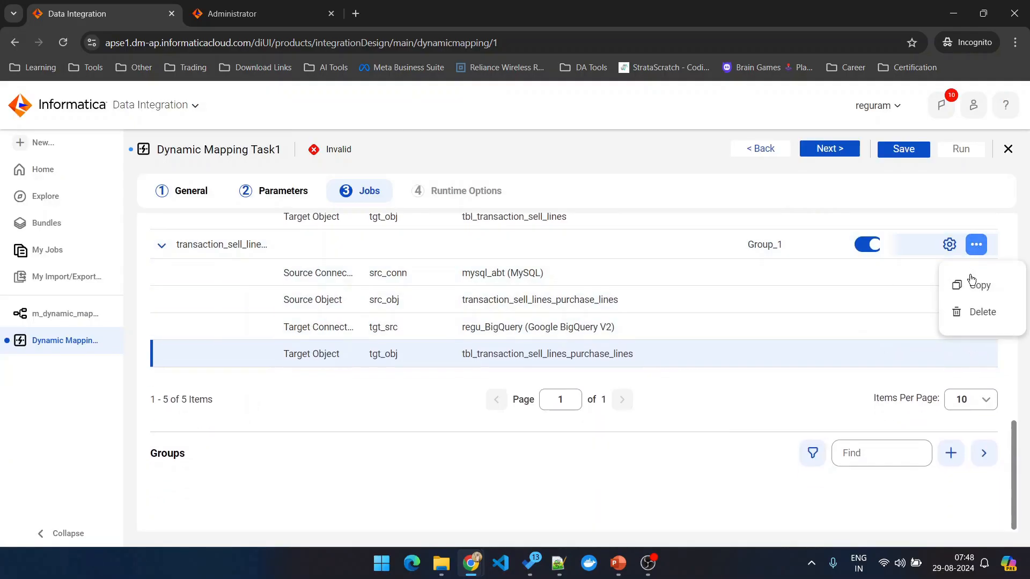
left_click(970, 294)
key("alt+Tab")
double_click(228, 214)
key("ctrl+c")
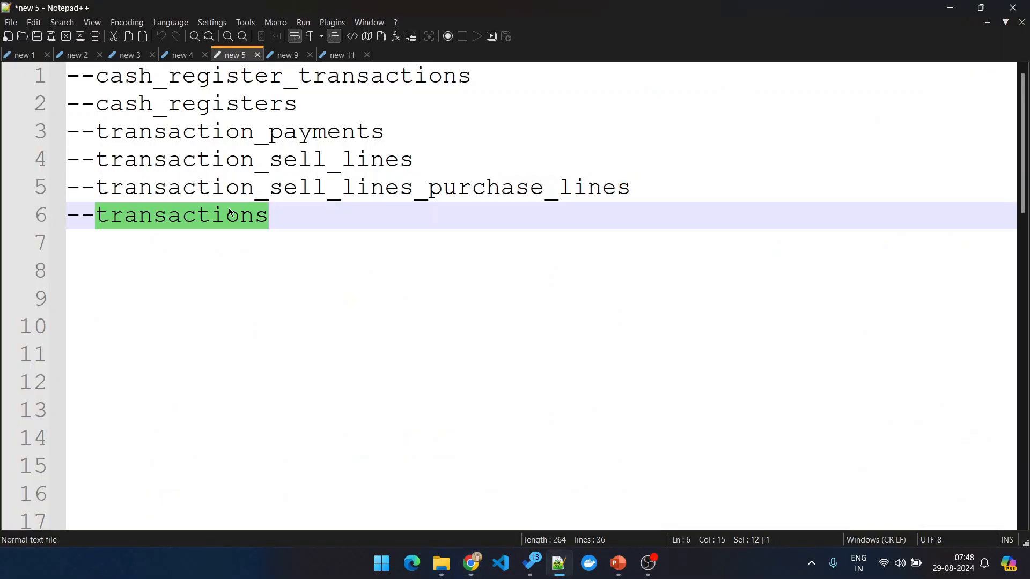
key("alt+Tab")
left_click(252, 384)
key("ctrl+a")
key("ctrl+v")
Set the transactions job's src_obj source object to transactions
left_click(615, 449)
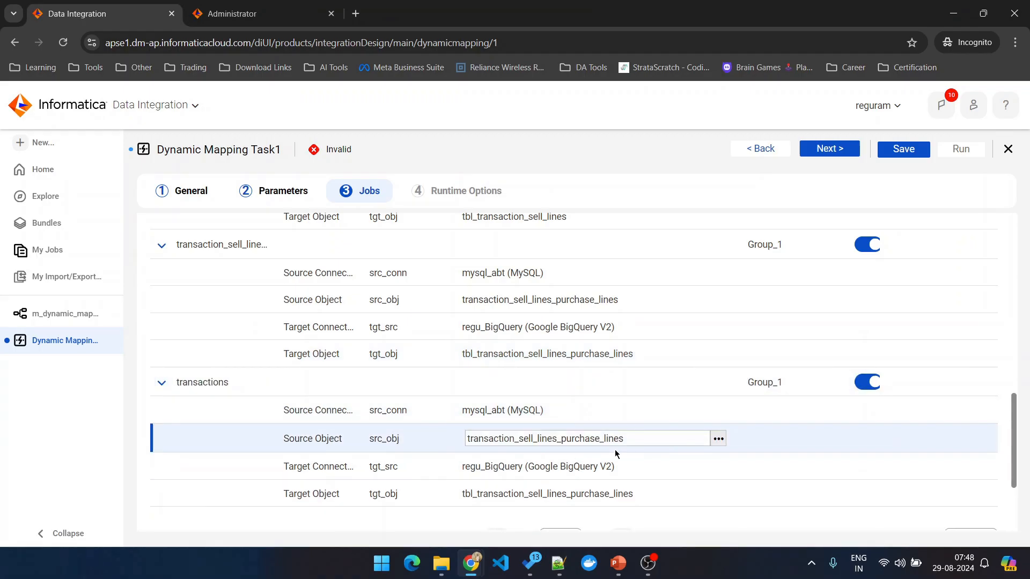
key("ctrl+a")
key("ctrl+v")
Search the demo package for transactions and set tbl_transactions as the transactions job's target object
scroll(671, 429, "down", 1)
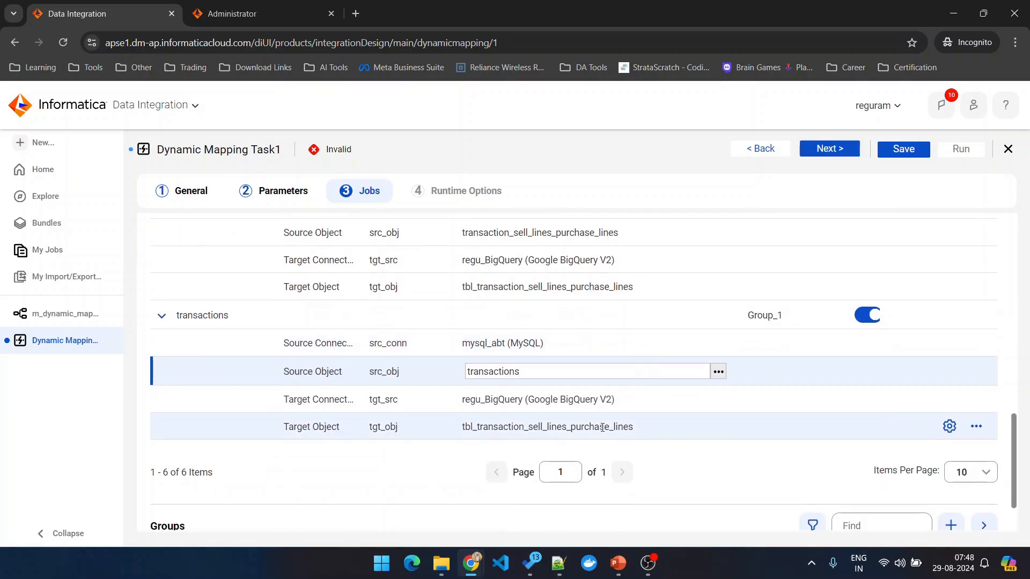
left_click(687, 424)
left_click(718, 425)
left_click(729, 213)
key("ctrl+v")
left_click(799, 214)
left_click(493, 277)
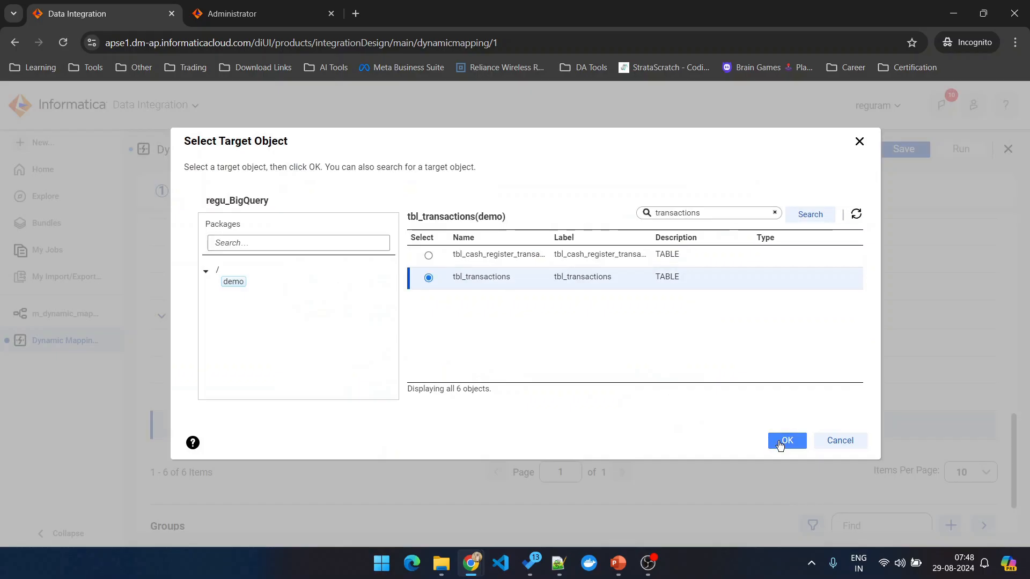
left_click(786, 440)
Collapse the parameter details of all the jobs, from transactions up to cash_register_transactions
scroll(666, 430, "up", 1)
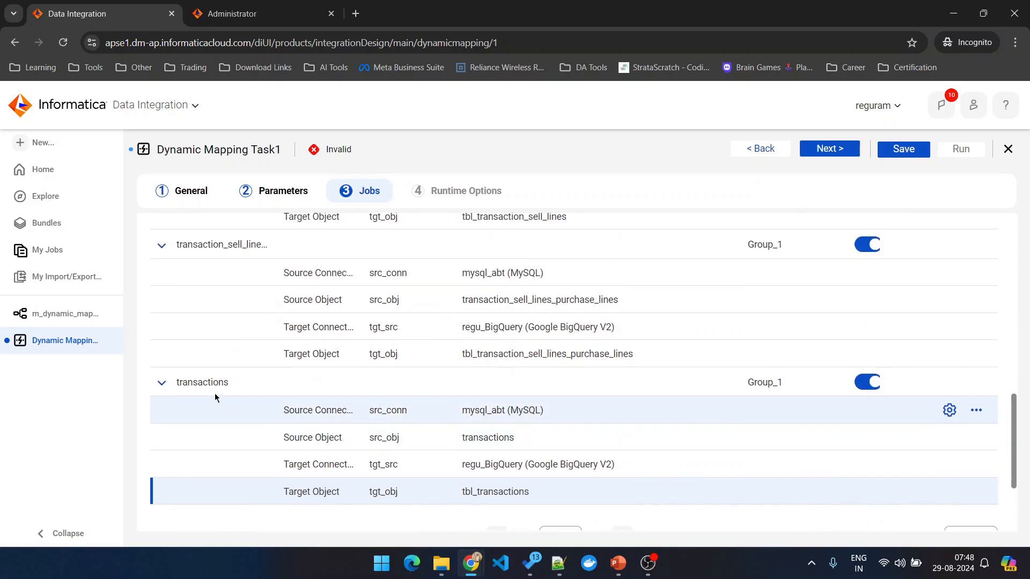
left_click(161, 383)
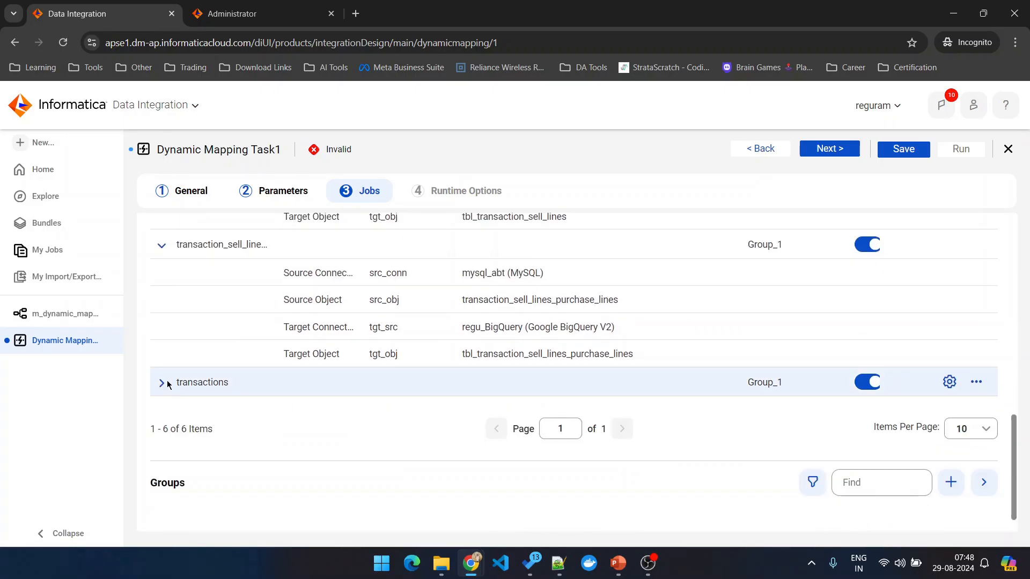
scroll(166, 369, "up", 1)
left_click(161, 310)
scroll(168, 294, "up", 3)
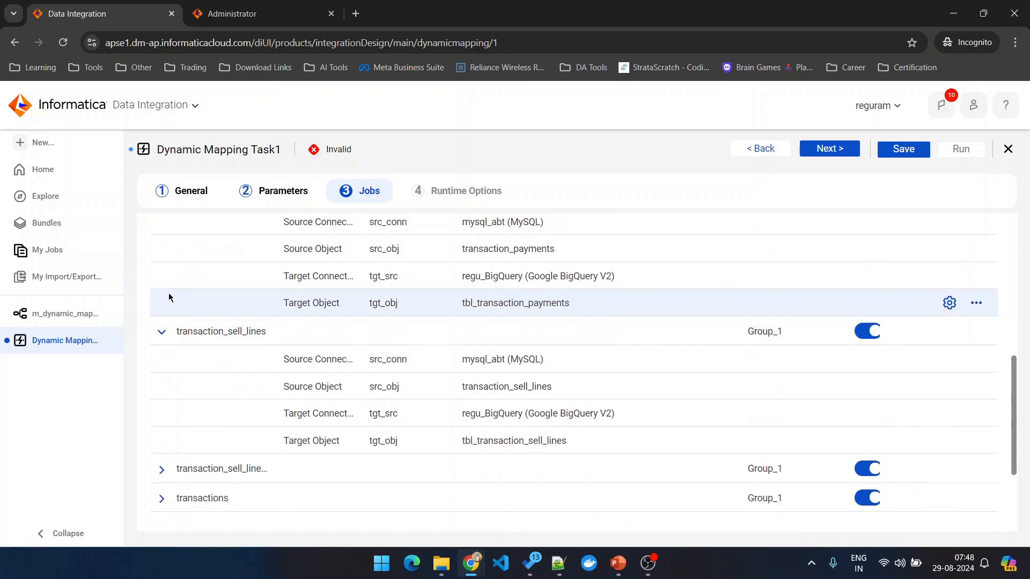
left_click(161, 386)
scroll(167, 351, "up", 1)
left_click(157, 318)
scroll(166, 328, "up", 2)
left_click(163, 322)
scroll(169, 329, "up", 2)
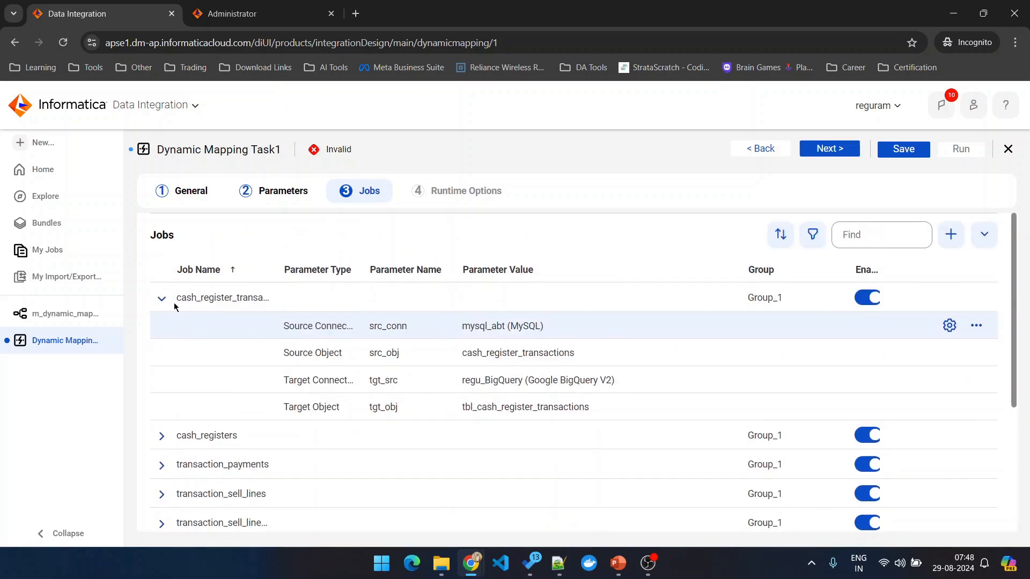
left_click(162, 298)
Expand the Groups section below the job list and add a second job group
scroll(309, 383, "down", 2)
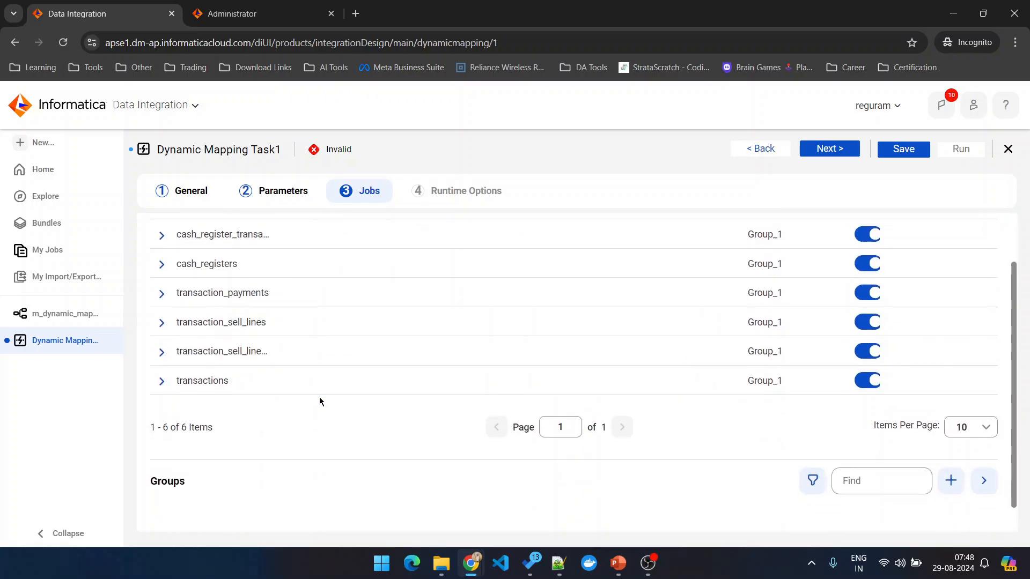
scroll(321, 400, "up", 2)
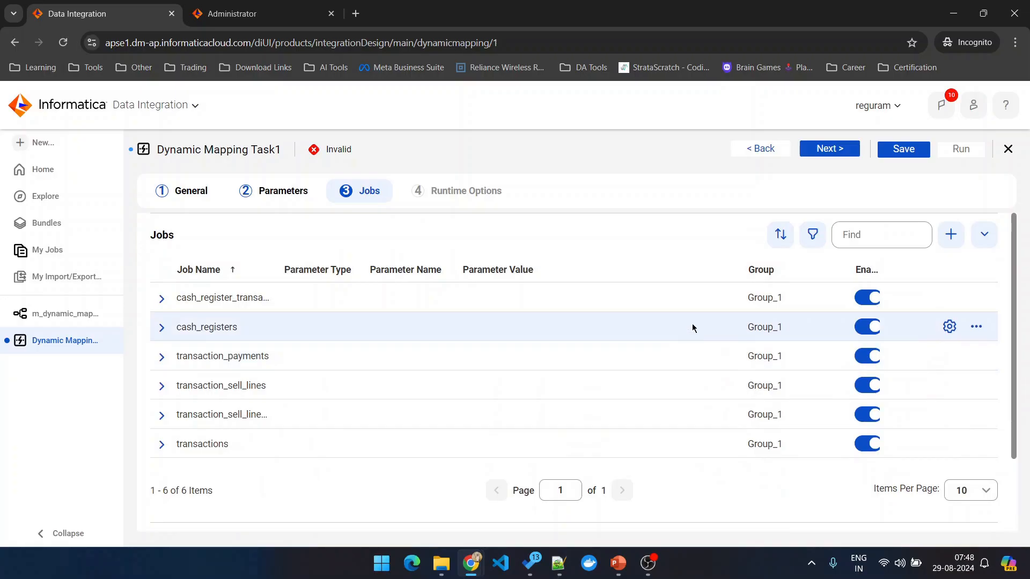
scroll(703, 384, "down", 2)
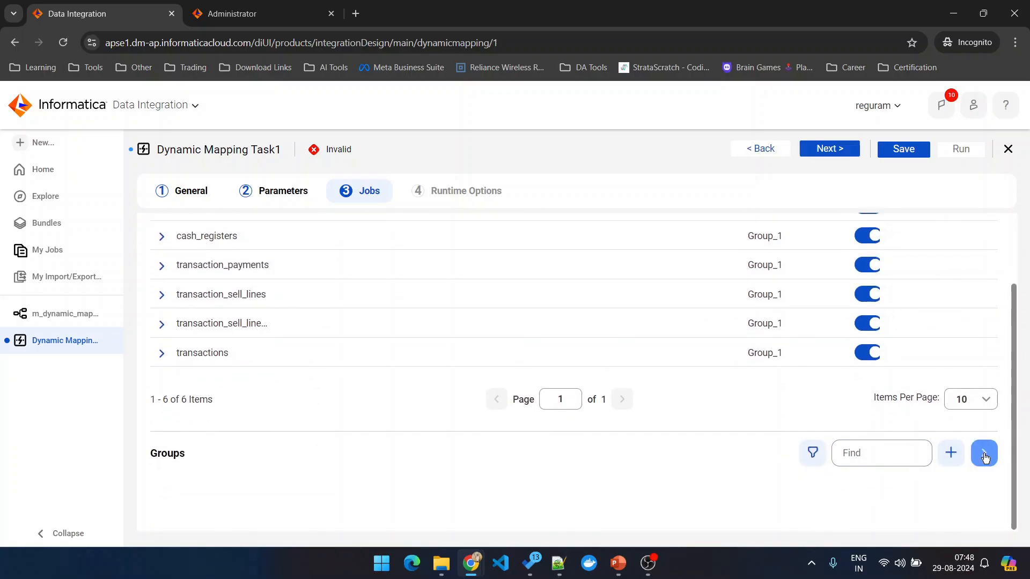
left_click(163, 456)
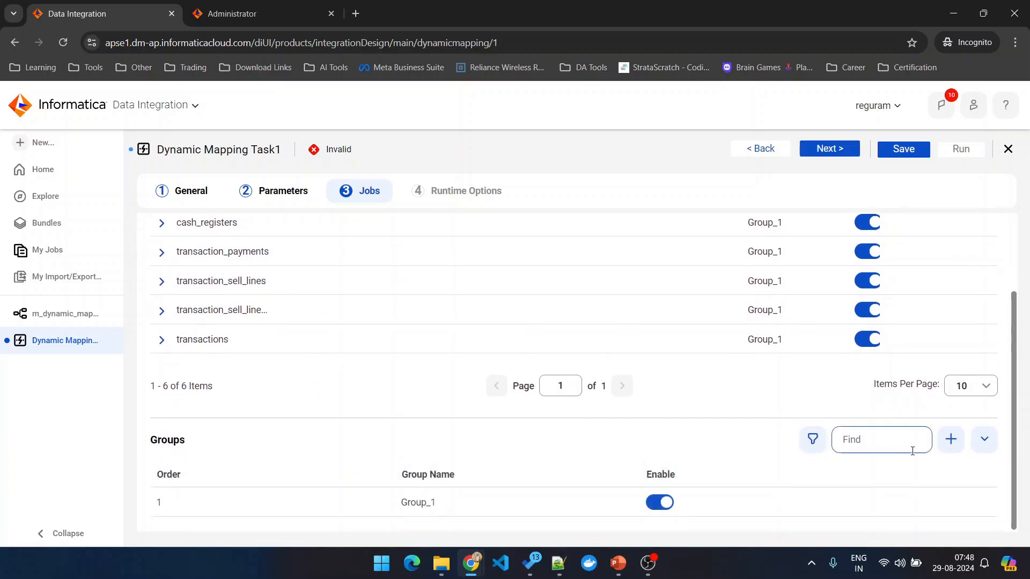
scroll(601, 398, "down", 1)
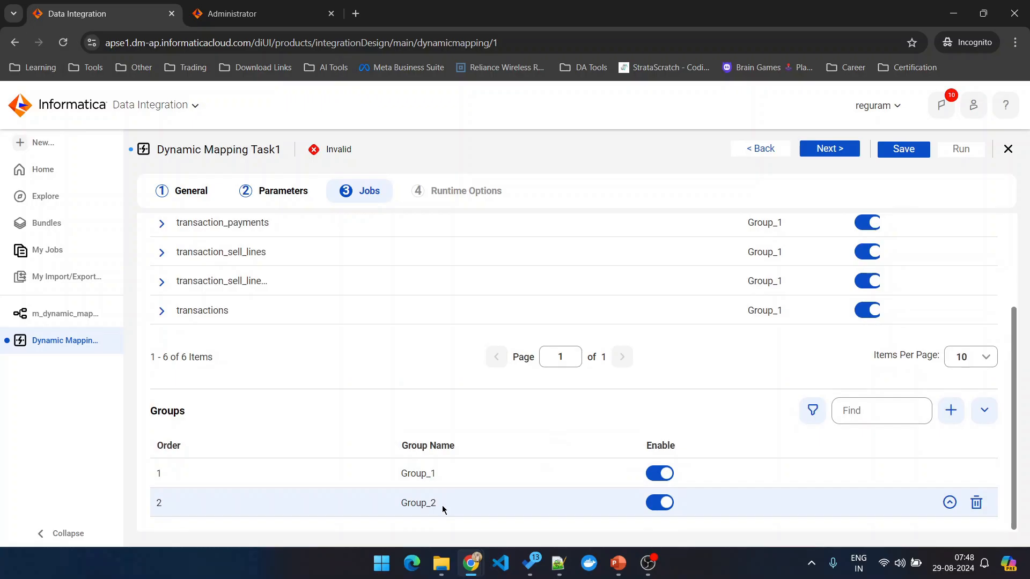
Assign the transaction_sell_lines, transaction_sell_lines_purchase_lines and transactions jobs to Group_2
scroll(745, 379, "up", 3)
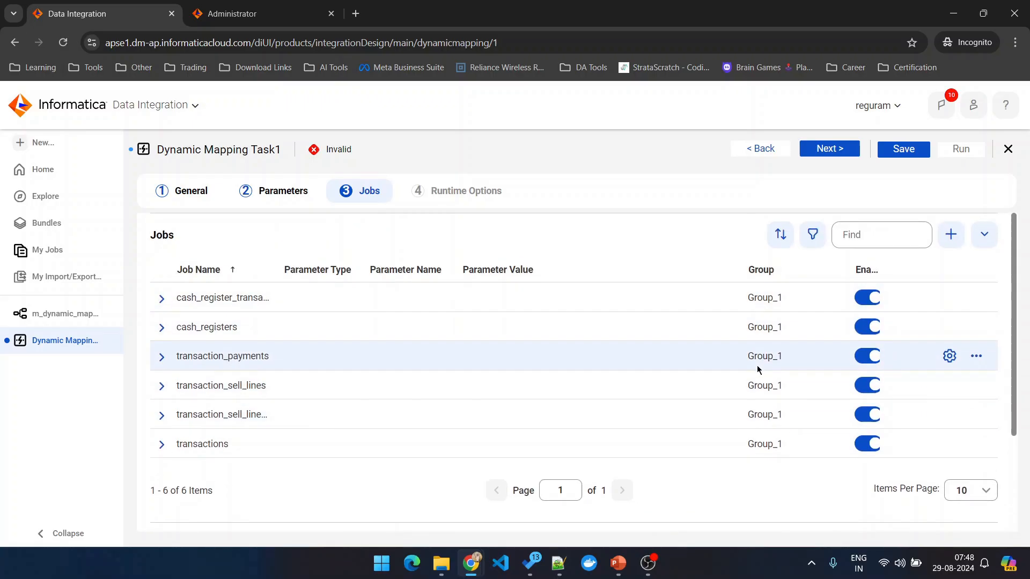
left_click(768, 388)
left_click(832, 388)
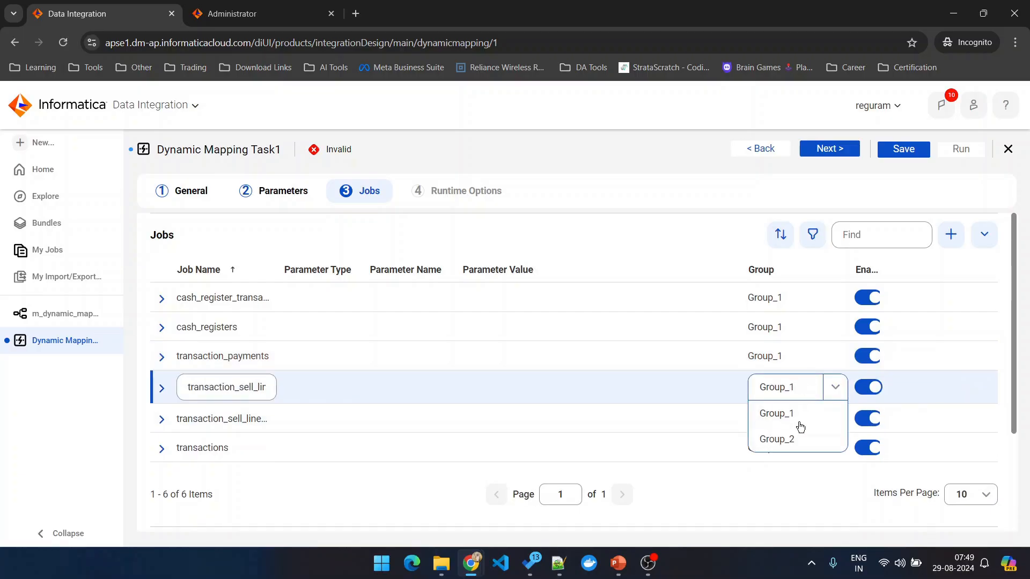
left_click(793, 440)
left_click(815, 422)
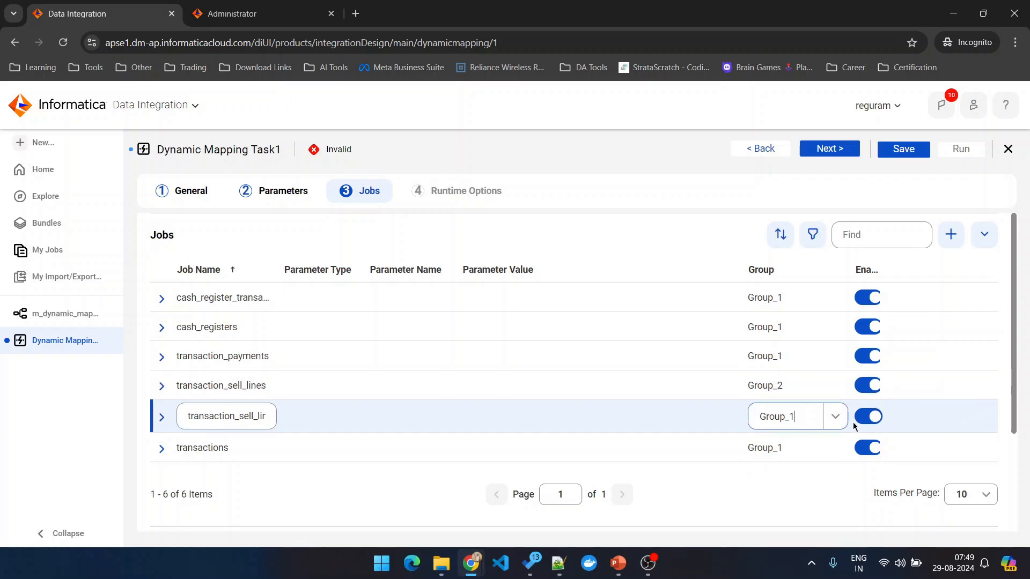
left_click(840, 422)
left_click(788, 468)
left_click(825, 449)
left_click(838, 450)
left_click(789, 497)
left_click(743, 498)
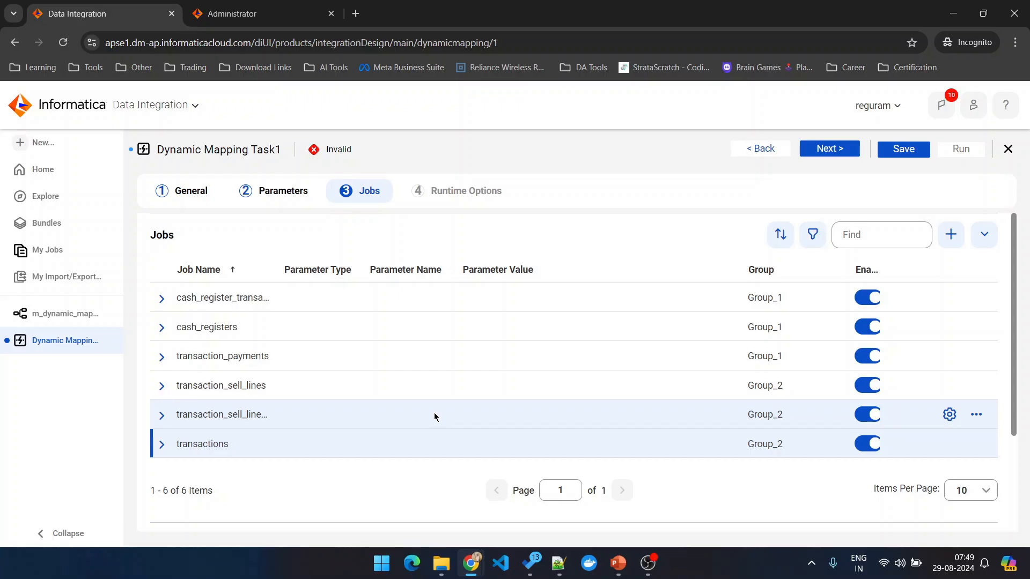
Examine the transactions job's parameters and the tables available as its target object, leaving the selection as it is
left_click(163, 442)
scroll(375, 376, "down", 4)
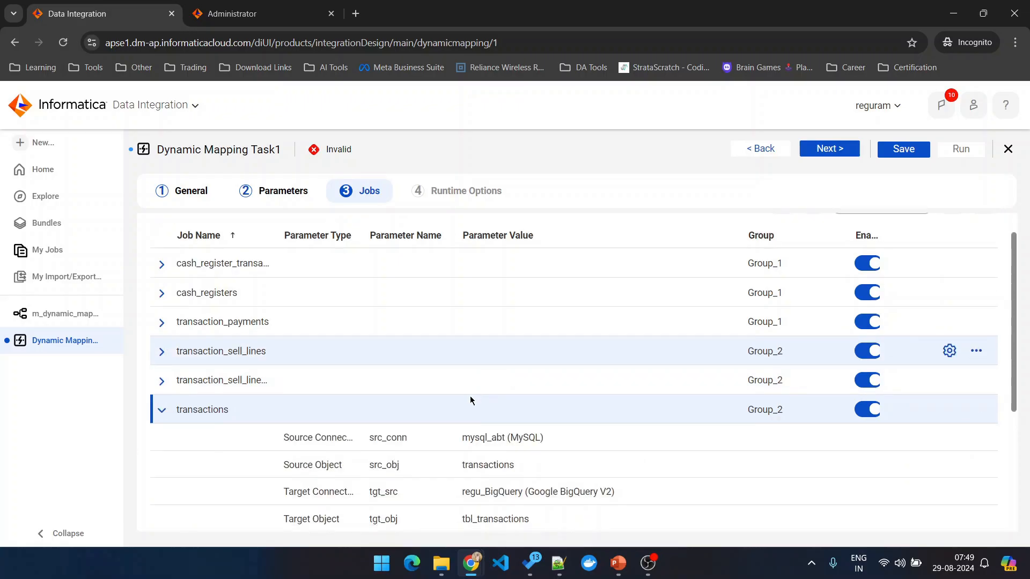
left_click(719, 354)
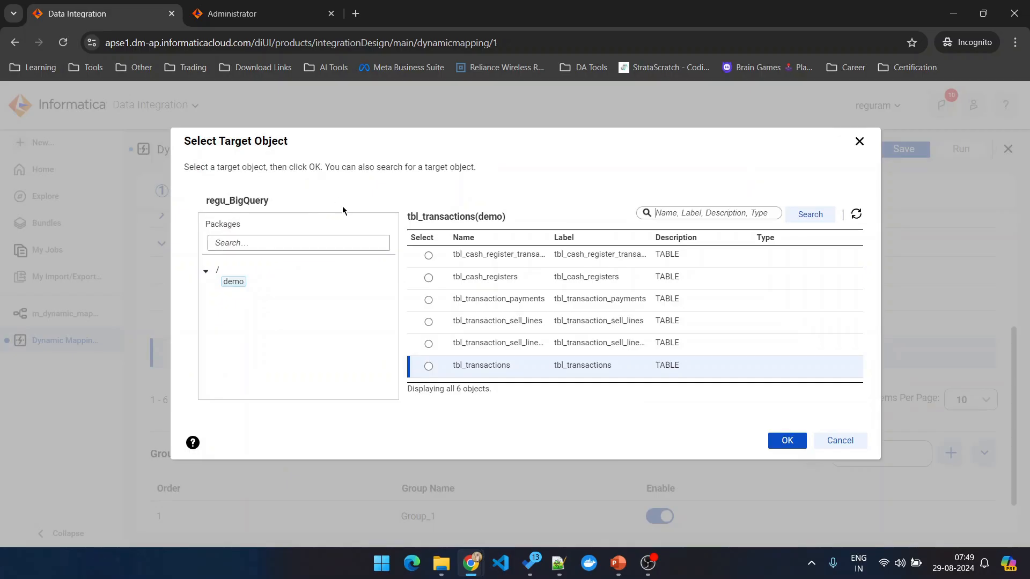
left_click(859, 142)
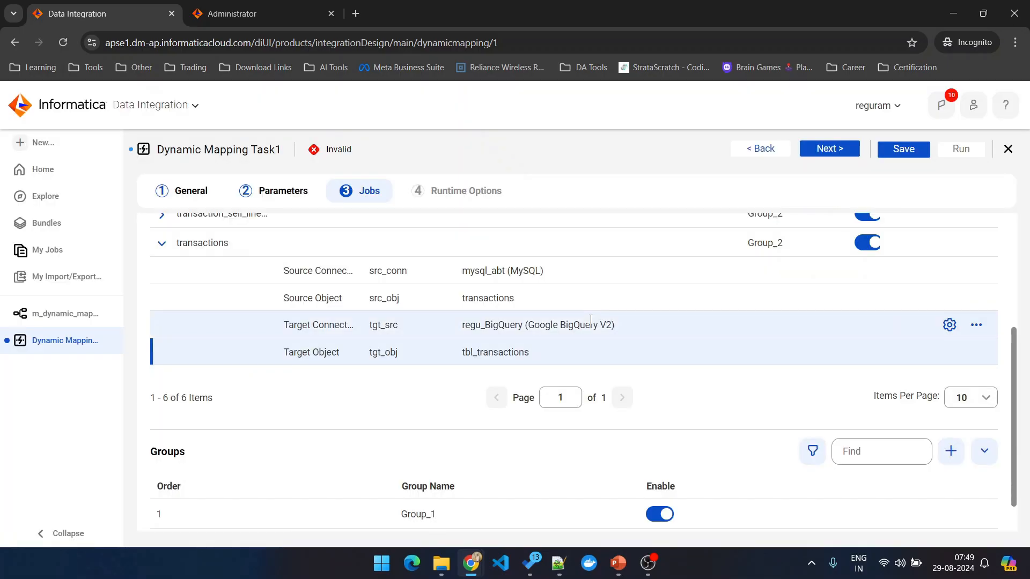
scroll(413, 407, "up", 1)
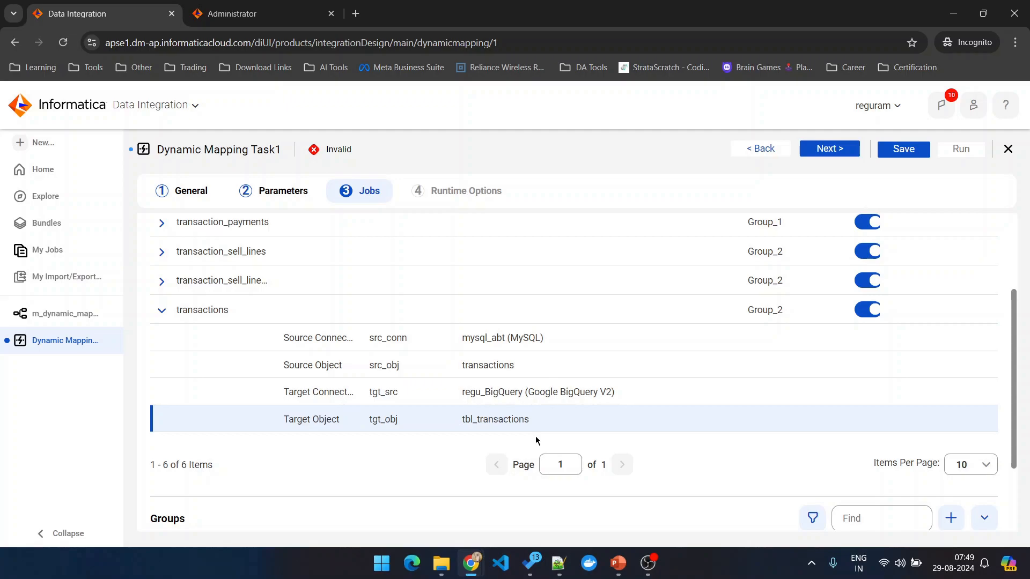
scroll(536, 441, "up", 1)
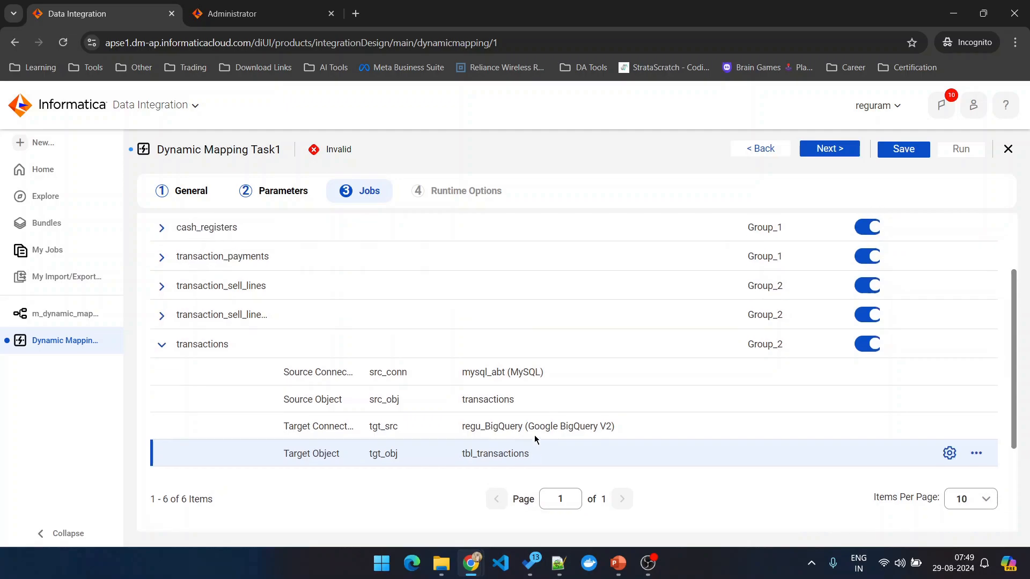
left_click(170, 384)
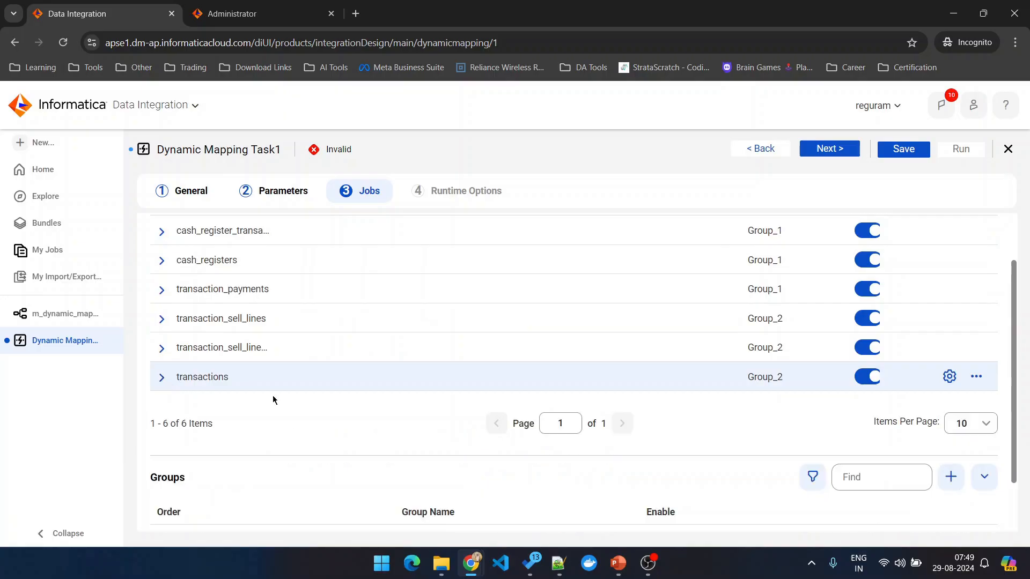
scroll(644, 344, "up", 1)
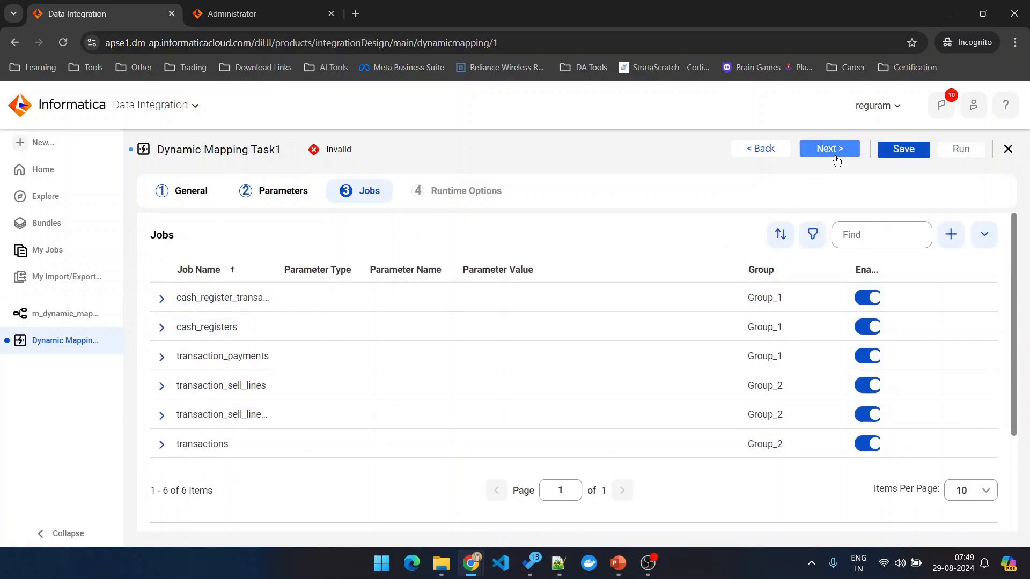
Review the schedule and email notification settings in the runtime options and save the dynamic mapping task
left_click(823, 149)
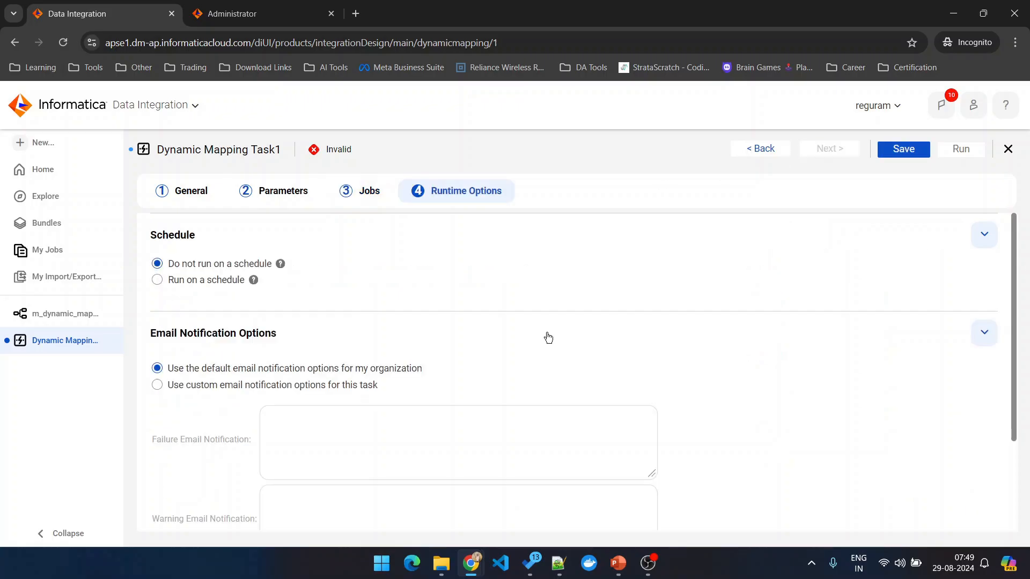
scroll(279, 379, "down", 2)
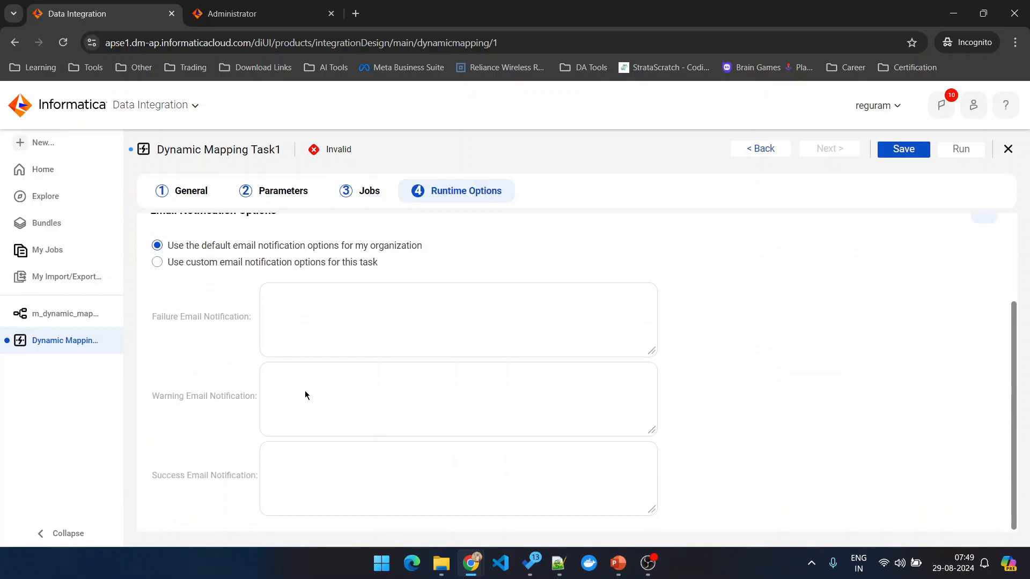
scroll(304, 391, "up", 3)
scroll(236, 424, "down", 1)
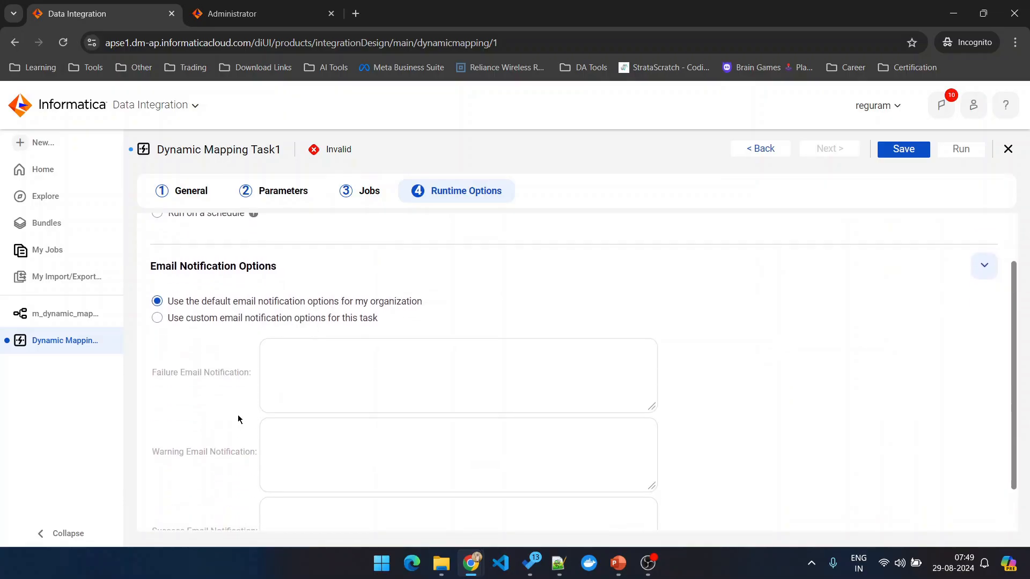
scroll(268, 386, "up", 1)
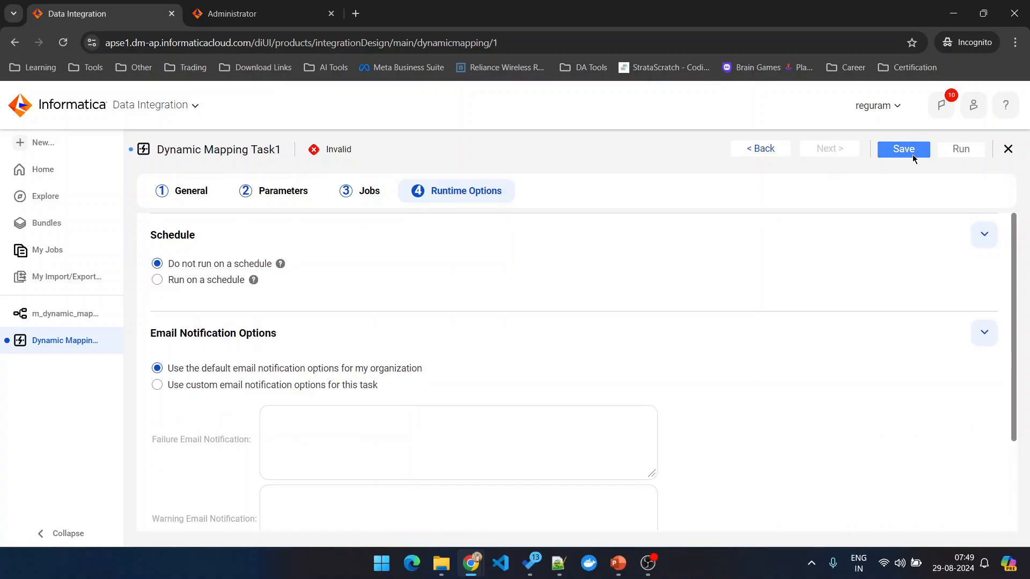
left_click(905, 152)
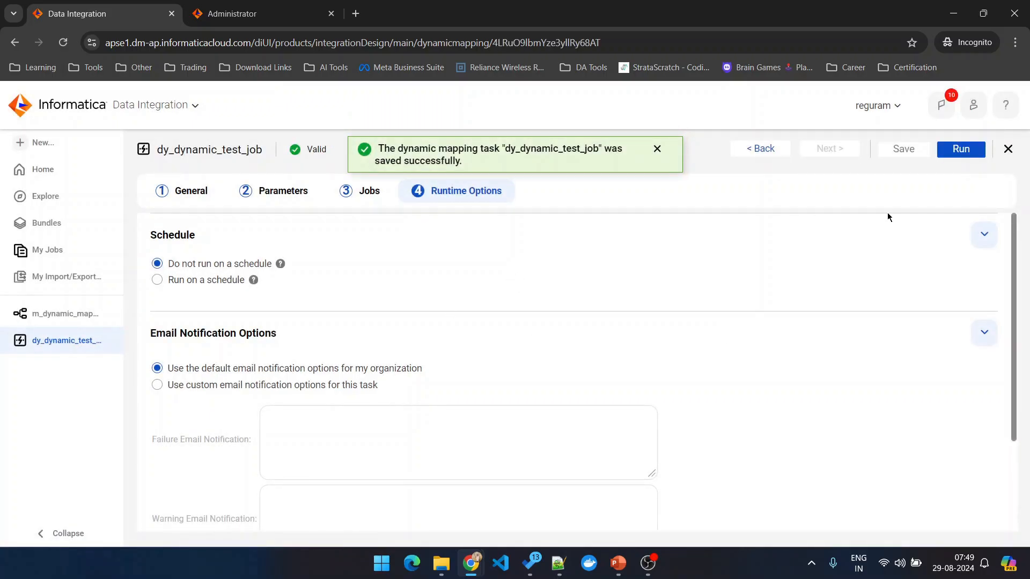
Close the task editor and reopen the saved dy_dynamic_test_job from the Demo_Dynamic project to view its details
left_click(117, 343)
left_click(57, 203)
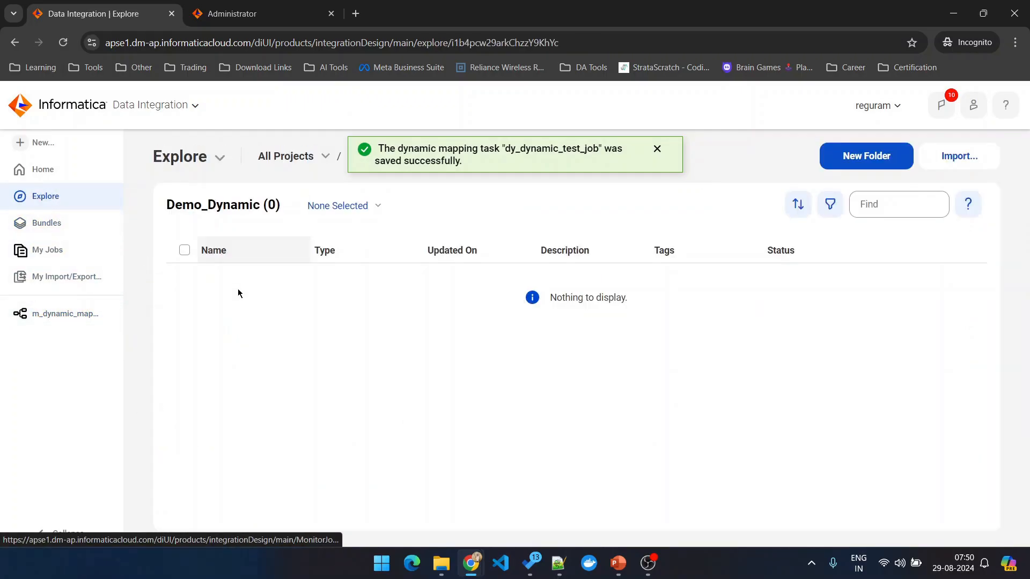
left_click(258, 280)
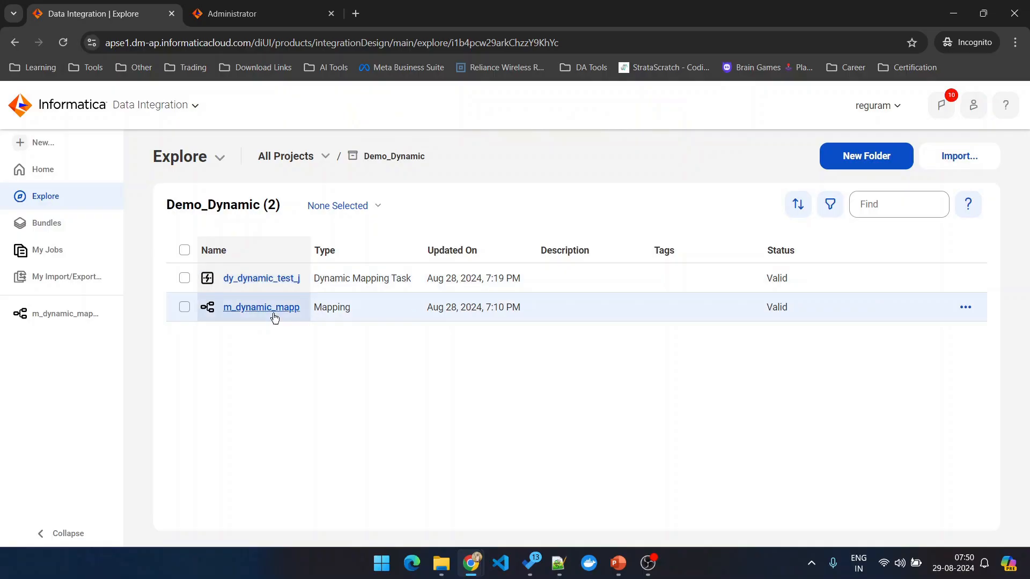
Examine the task's parameters, checking the source connection value and the scope of the source object, target connection and target object
scroll(443, 349, "down", 5)
scroll(443, 346, "down", 9)
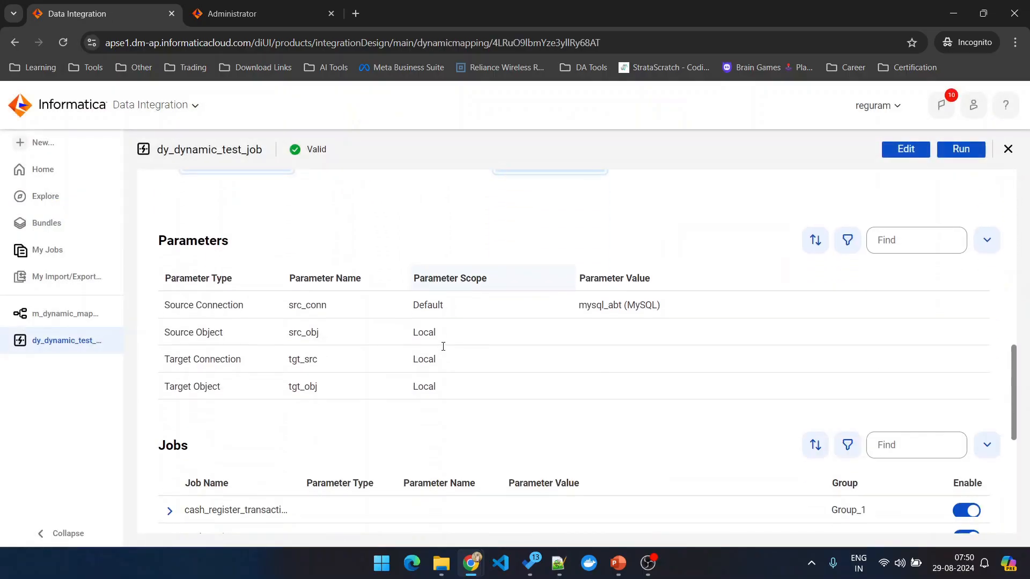
scroll(443, 346, "down", 4)
scroll(443, 349, "up", 10)
scroll(315, 214, "up", 5)
scroll(350, 326, "down", 10)
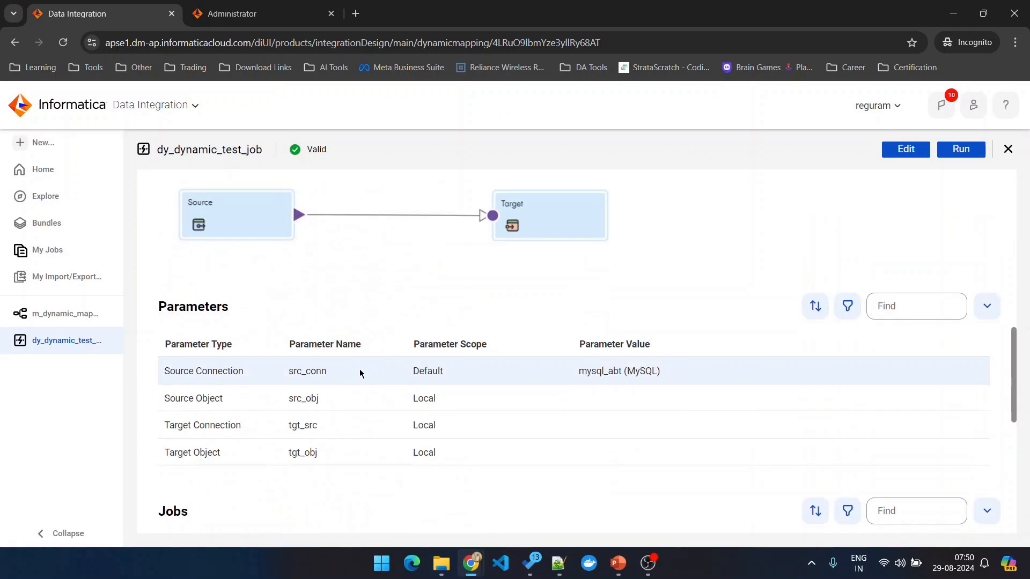
scroll(360, 369, "down", 1)
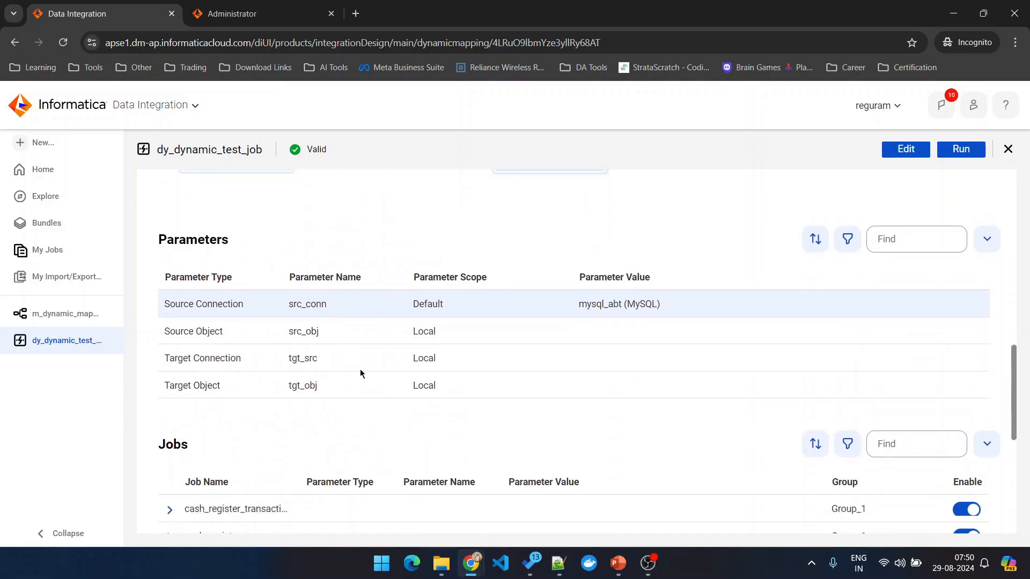
triple_click(658, 299)
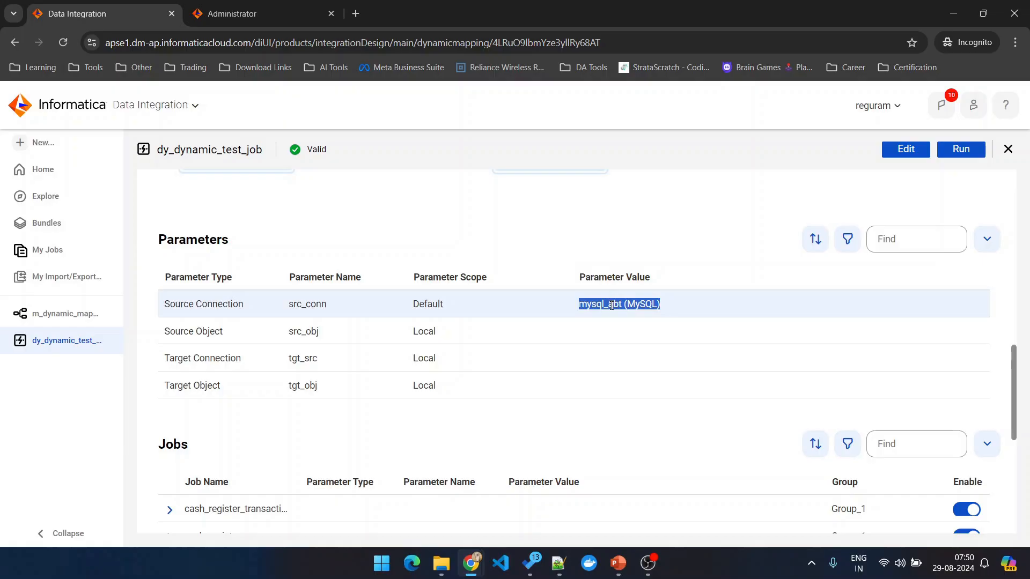
scroll(611, 306, "down", 1)
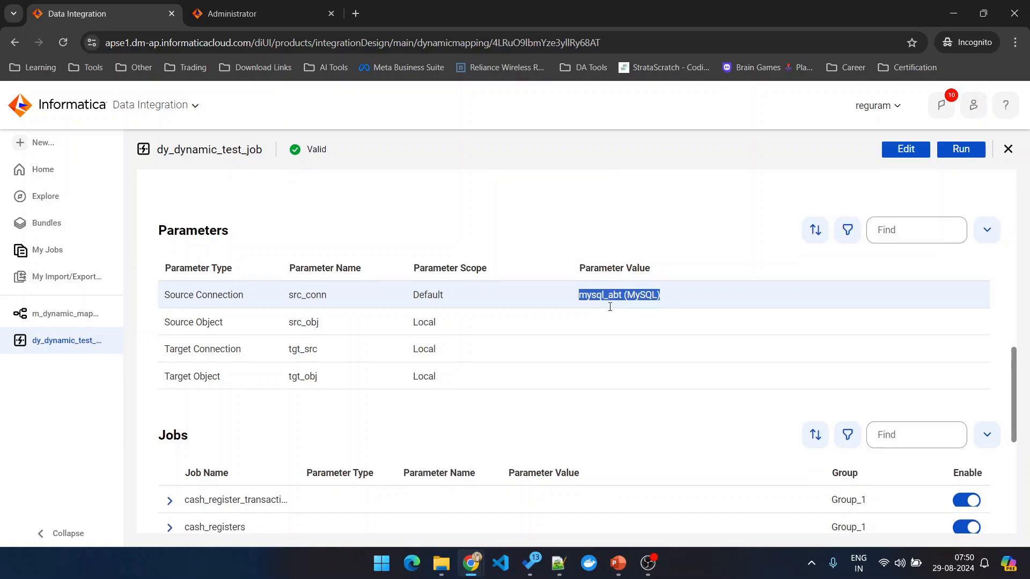
left_click_drag(370, 262, 452, 321)
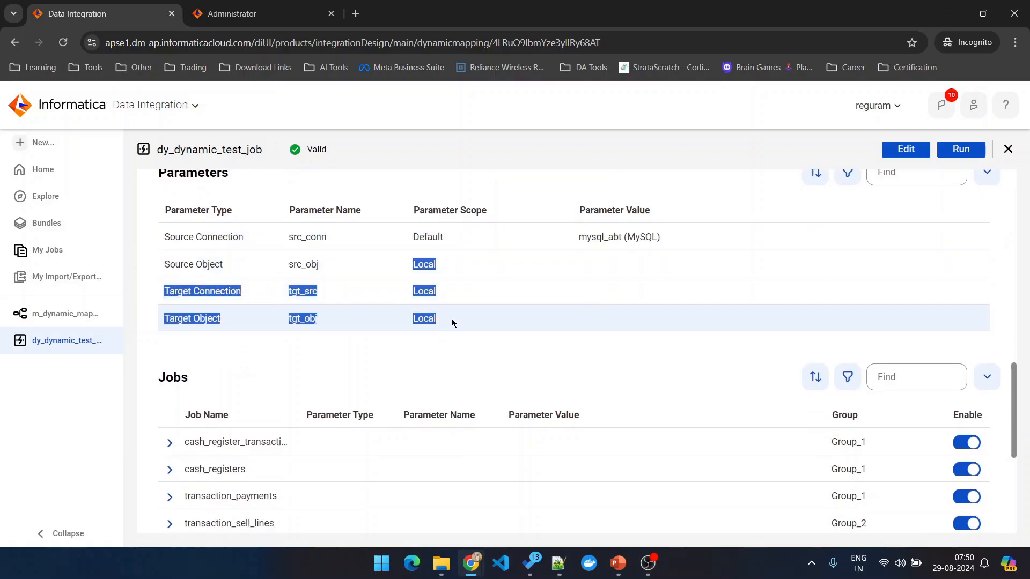
Expand the cash_register_transactions job to review its source and target parameter values, and check the job group assignments and Groups section
scroll(453, 322, "down", 3)
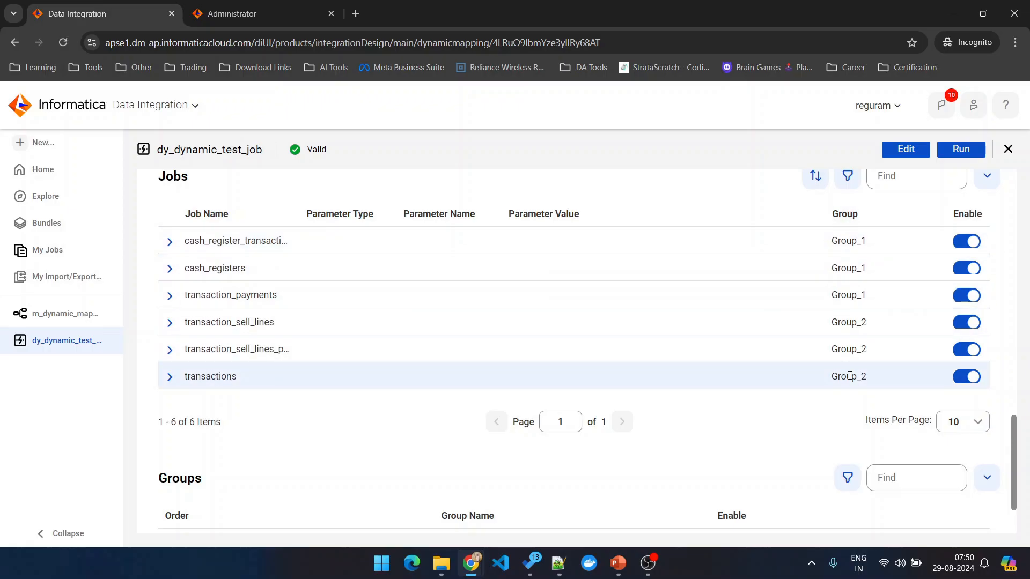
left_click(170, 241)
left_click_drag(285, 269, 645, 346)
left_click(527, 333)
scroll(527, 332, "down", 4)
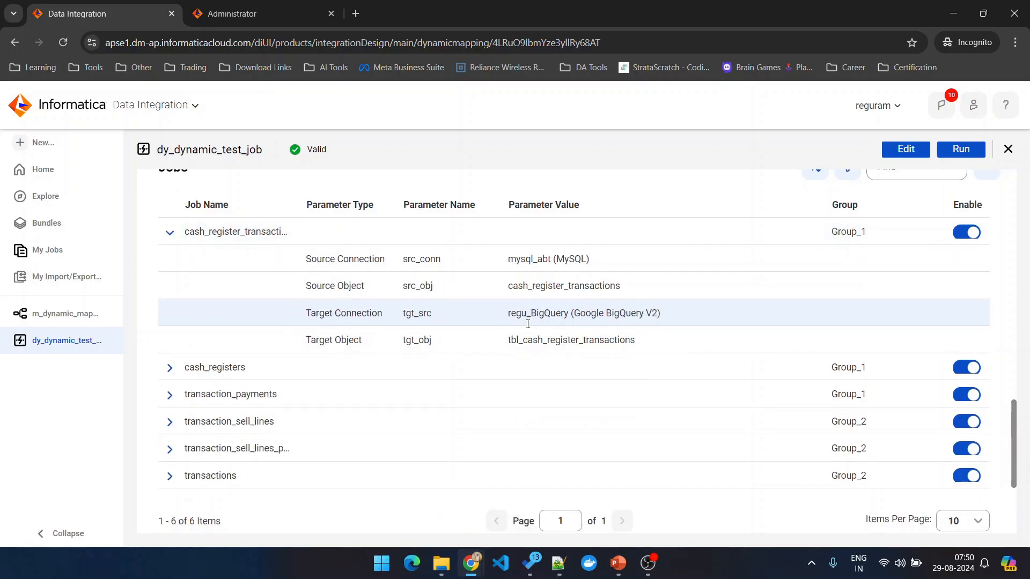
scroll(655, 361, "up", 12)
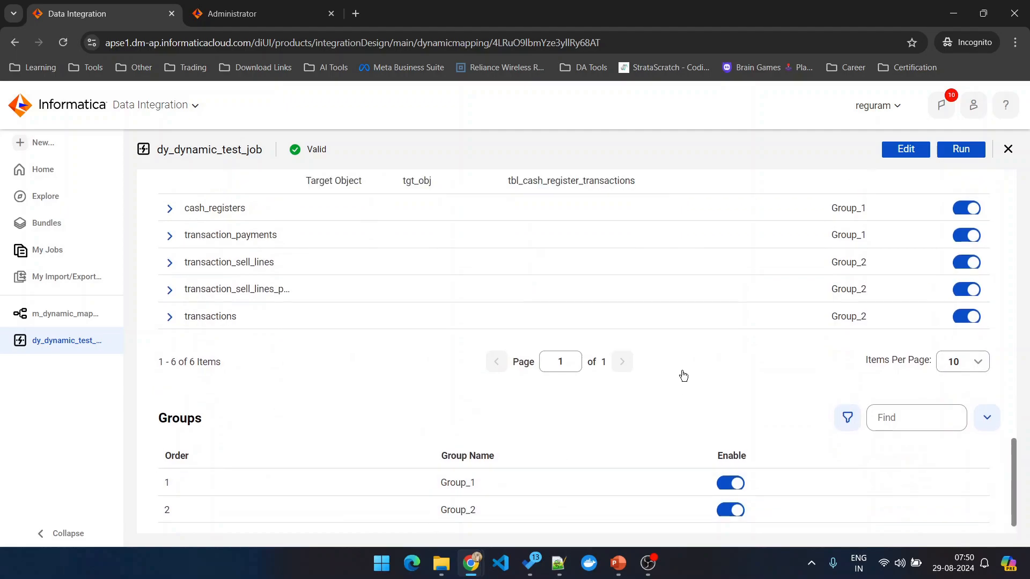
scroll(654, 361, "down", 1)
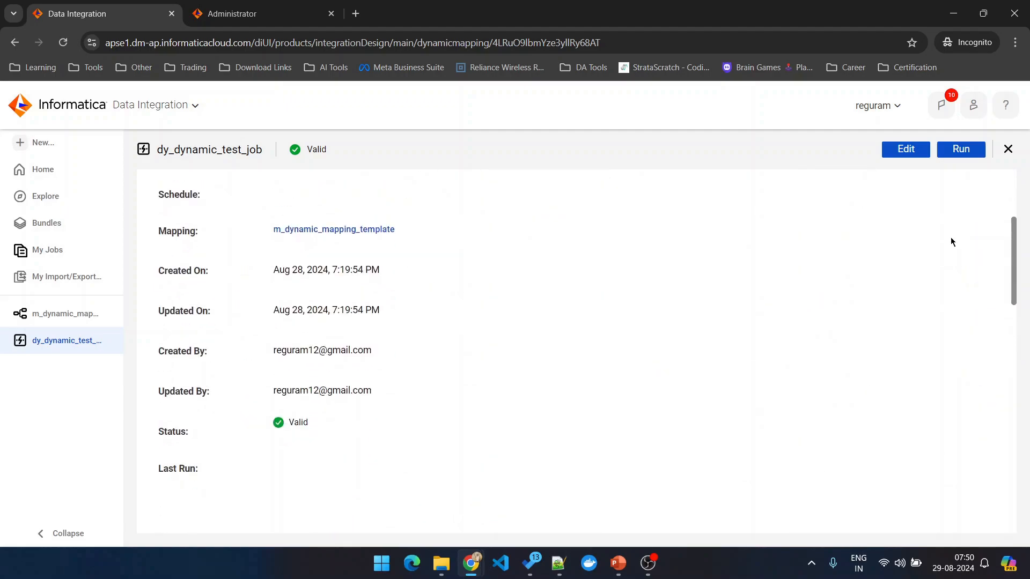
Run dy_dynamic_test_job and open the subtasks of the started instance in the job monitor
left_click(955, 159)
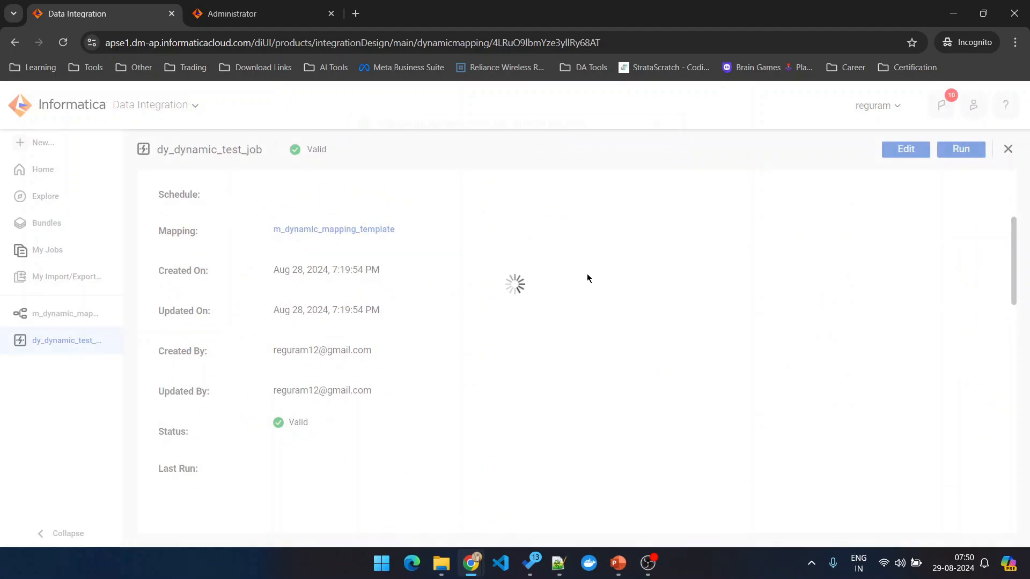
left_click(559, 150)
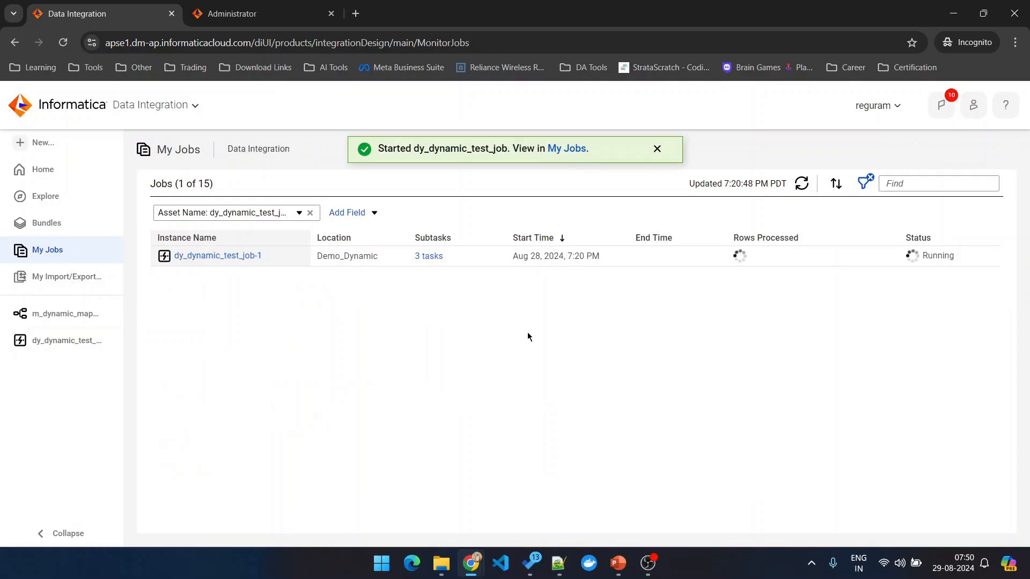
left_click(426, 257)
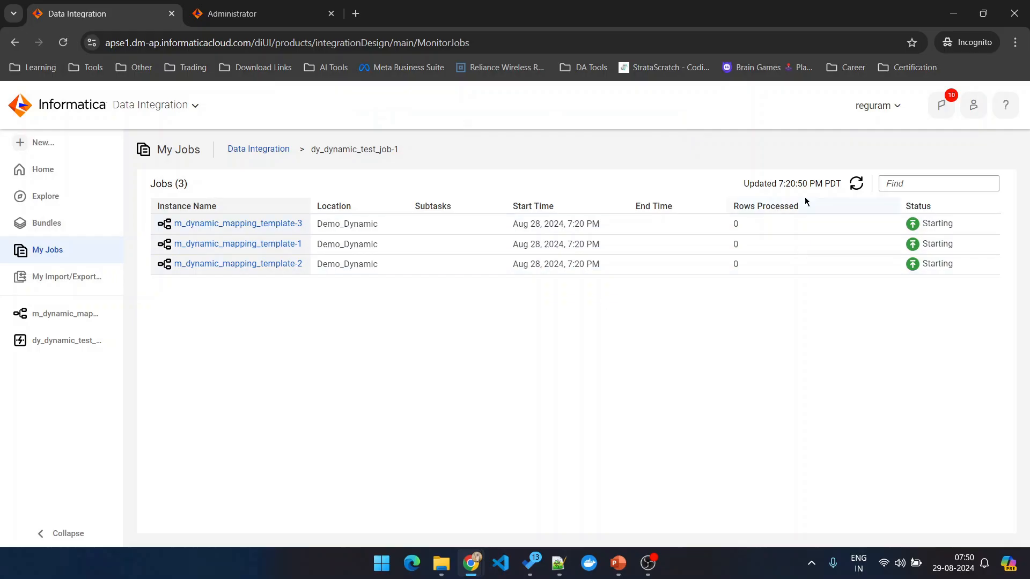
Refresh the subtask list repeatedly to follow the status and rows processed until all the subtasks finish
left_click(856, 184)
left_click(861, 186)
left_click(856, 185)
left_click(858, 187)
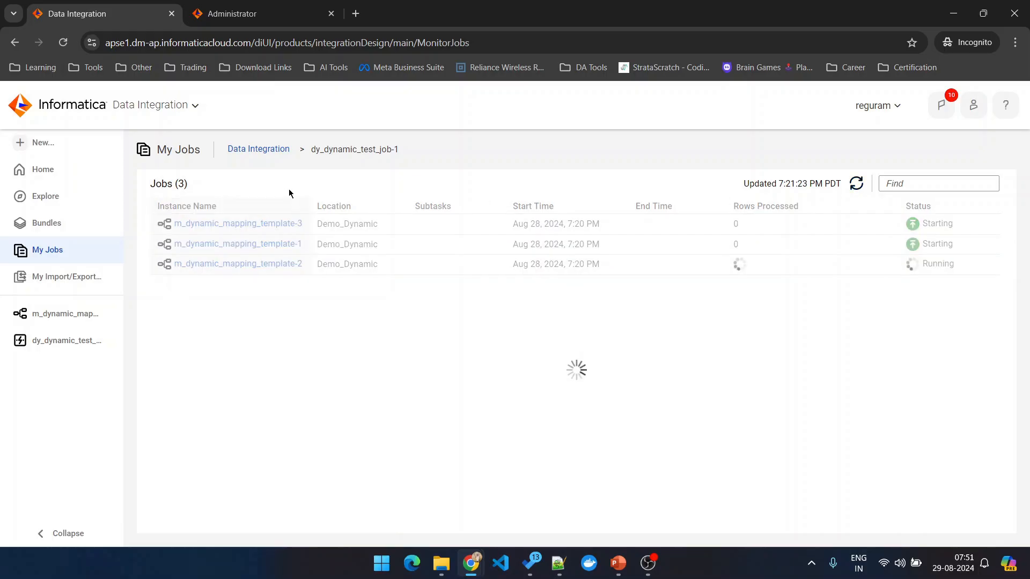
left_click(858, 185)
left_click(860, 186)
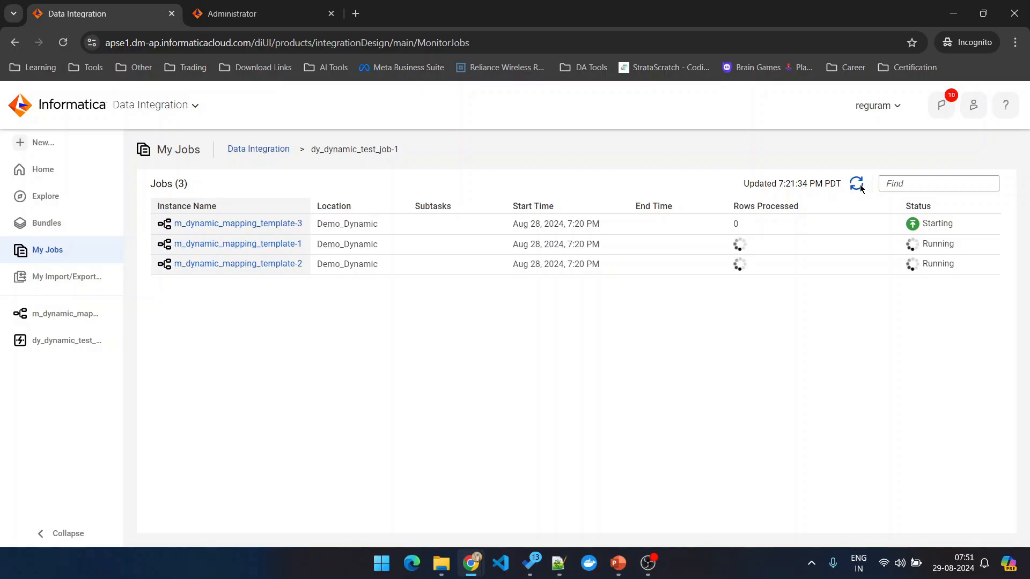
left_click(861, 186)
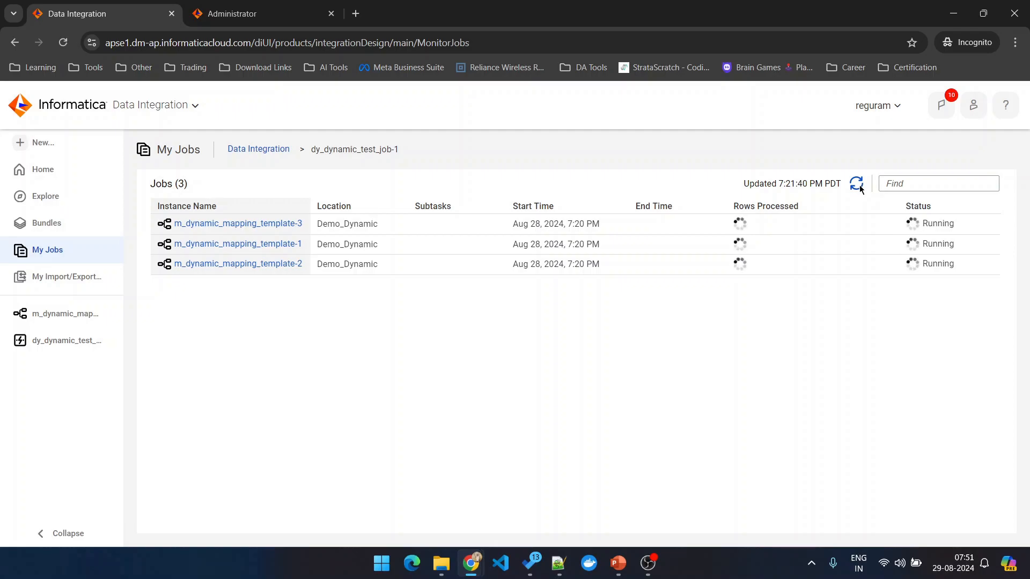
left_click(860, 186)
left_click(860, 186)
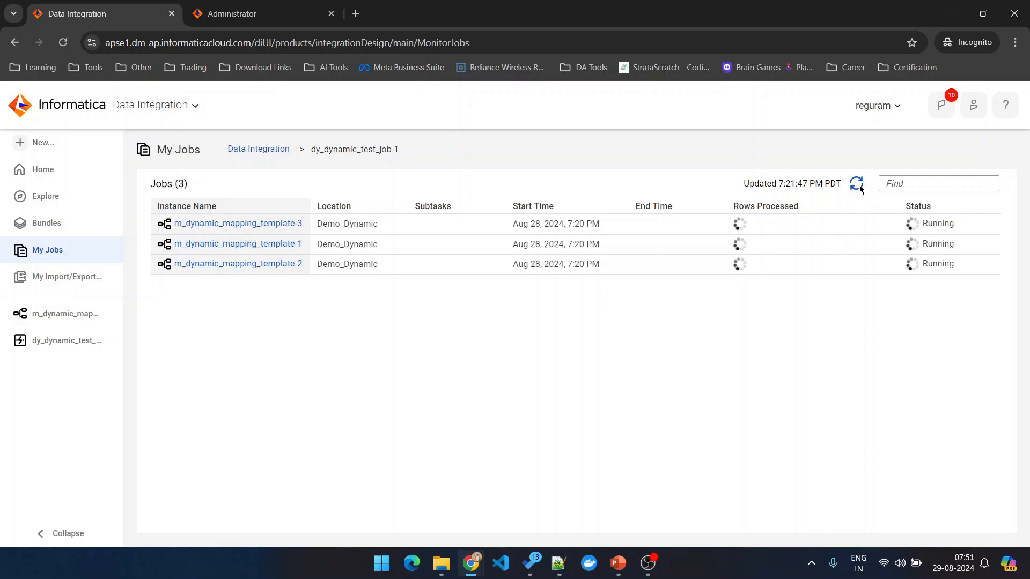
left_click(860, 186)
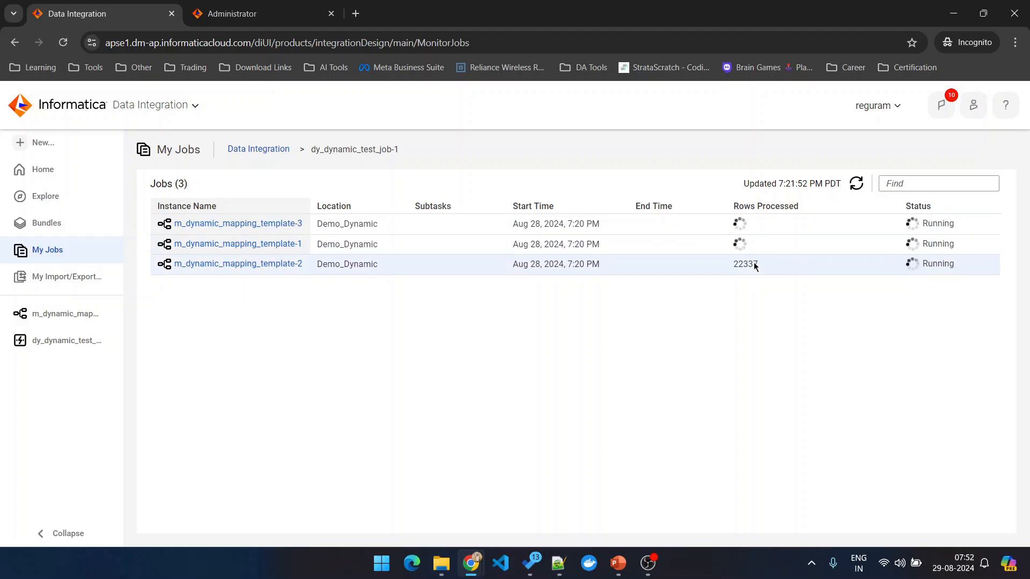
left_click(858, 184)
left_click(858, 185)
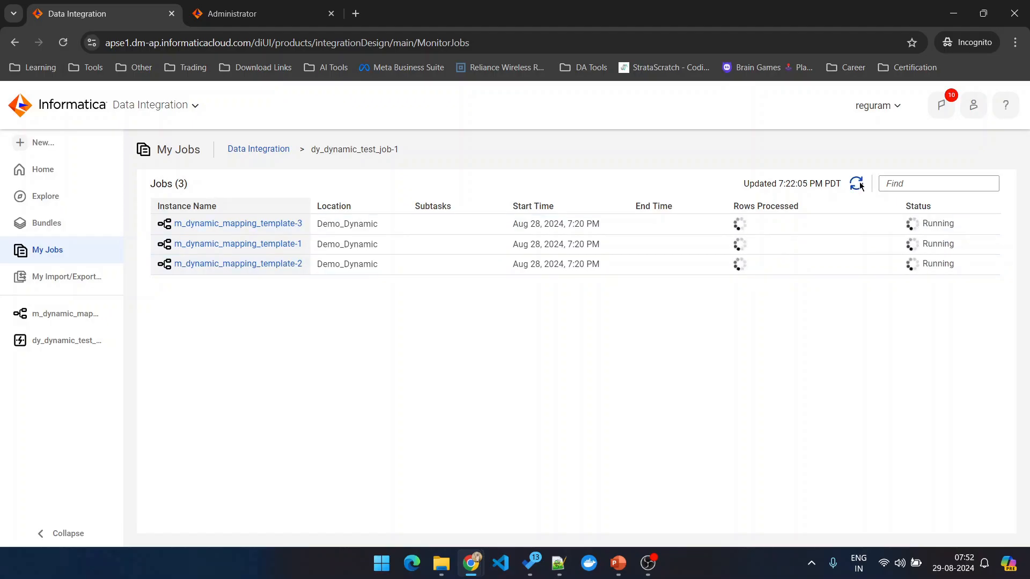
left_click(859, 184)
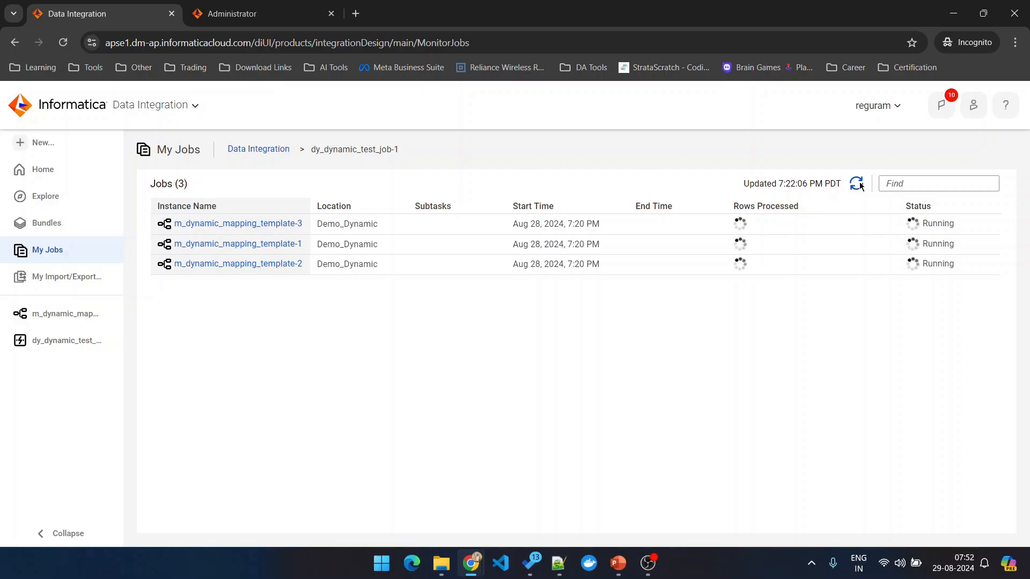
left_click(858, 184)
left_click(859, 184)
left_click(858, 185)
left_click(858, 185)
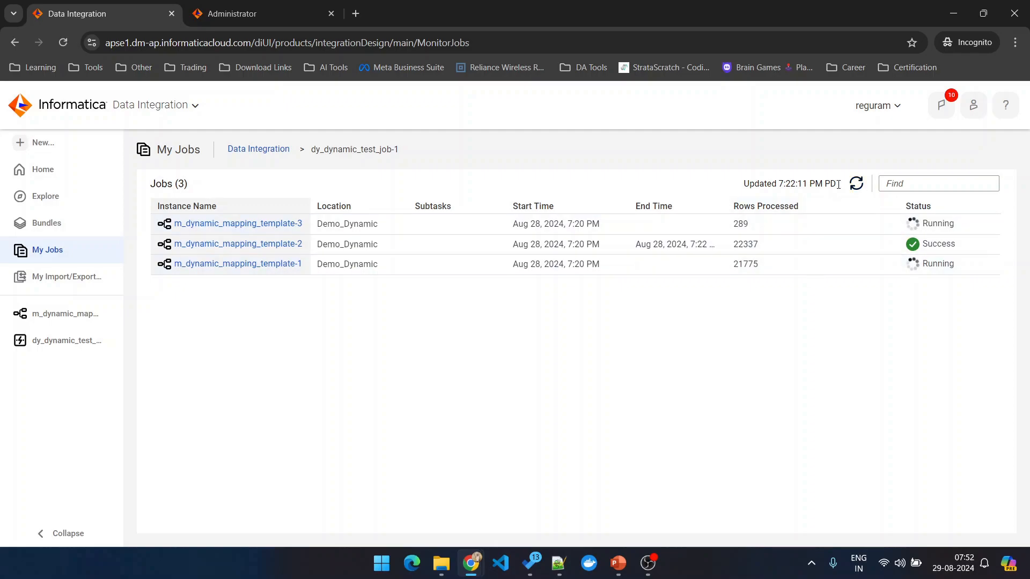
left_click(856, 184)
left_click(857, 184)
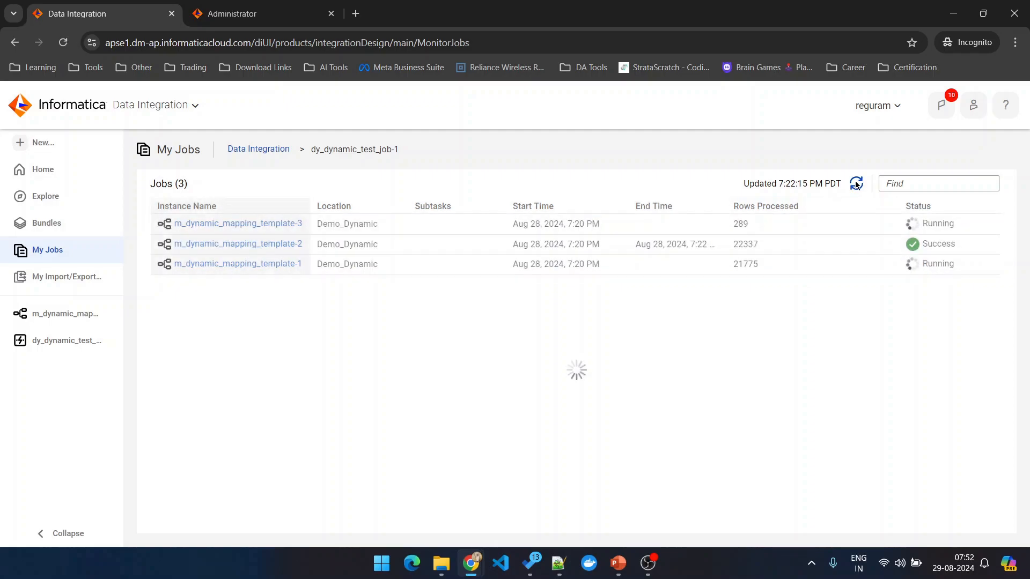
left_click(856, 185)
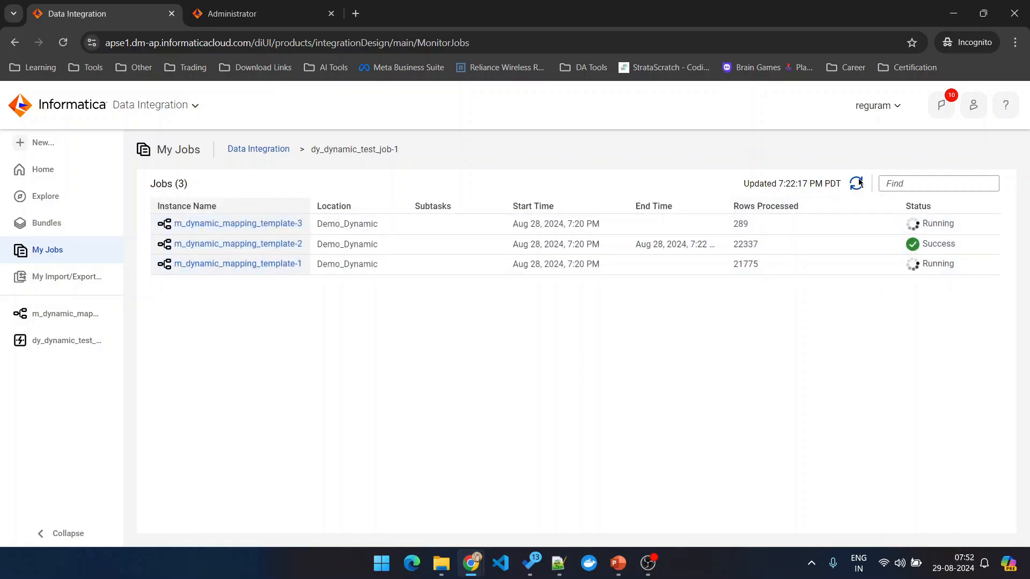
left_click(859, 183)
left_click(858, 184)
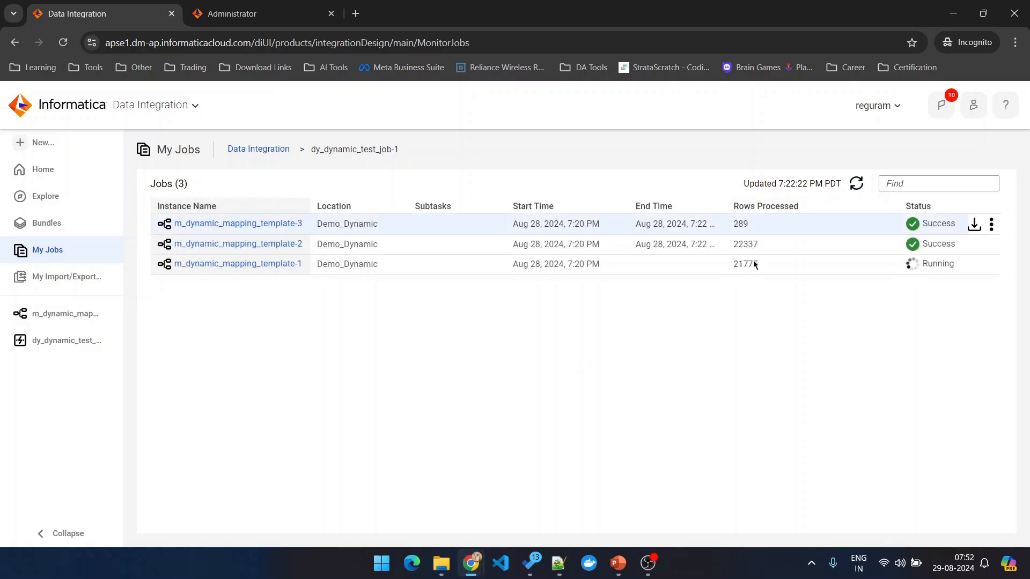
left_click(858, 183)
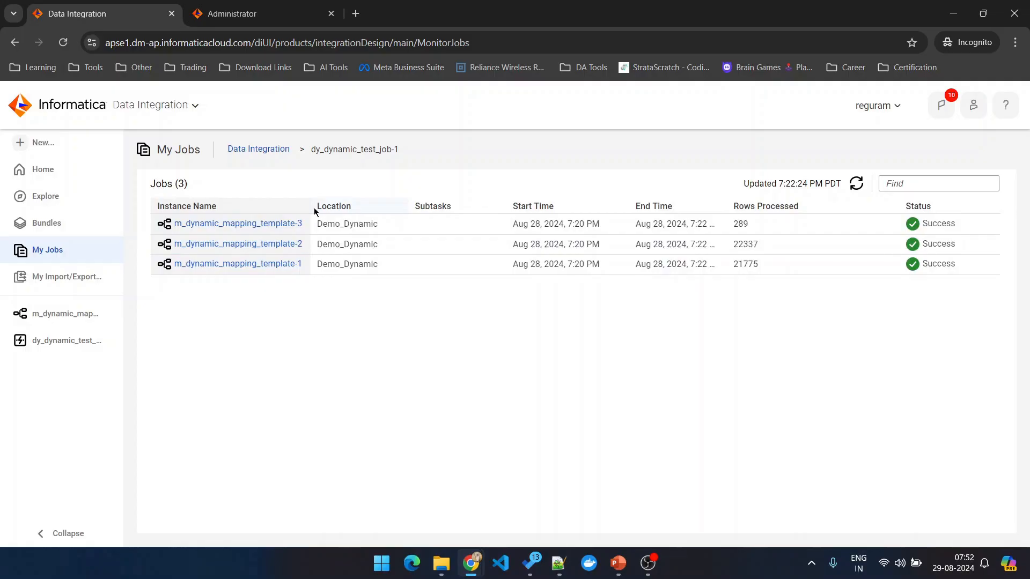
Widen the Instance Name column and open the m_dynamic_mapping_template-1 subtask's log to check its source and target results
left_click_drag(310, 207, 338, 208)
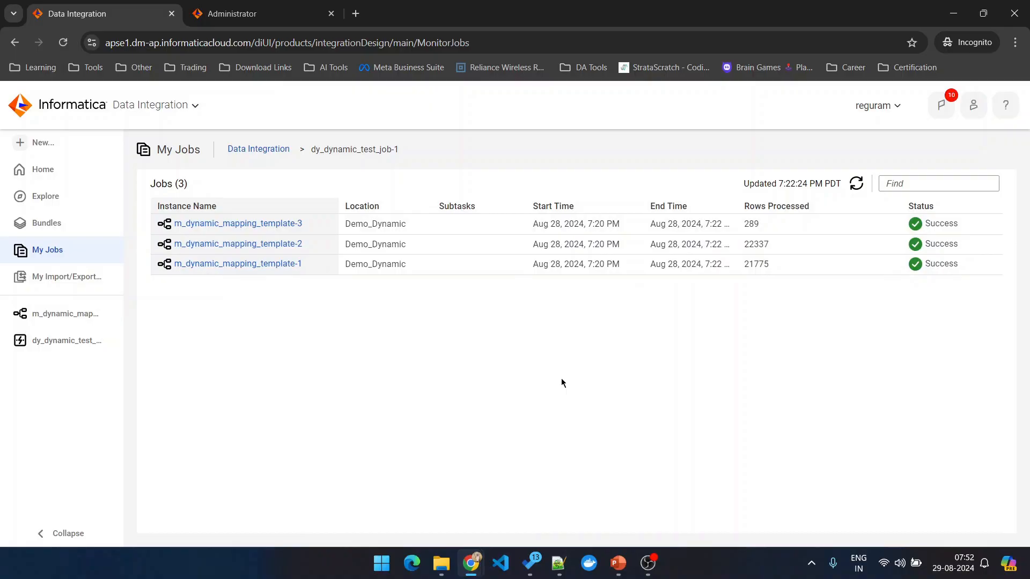
left_click(258, 271)
scroll(317, 313, "down", 3)
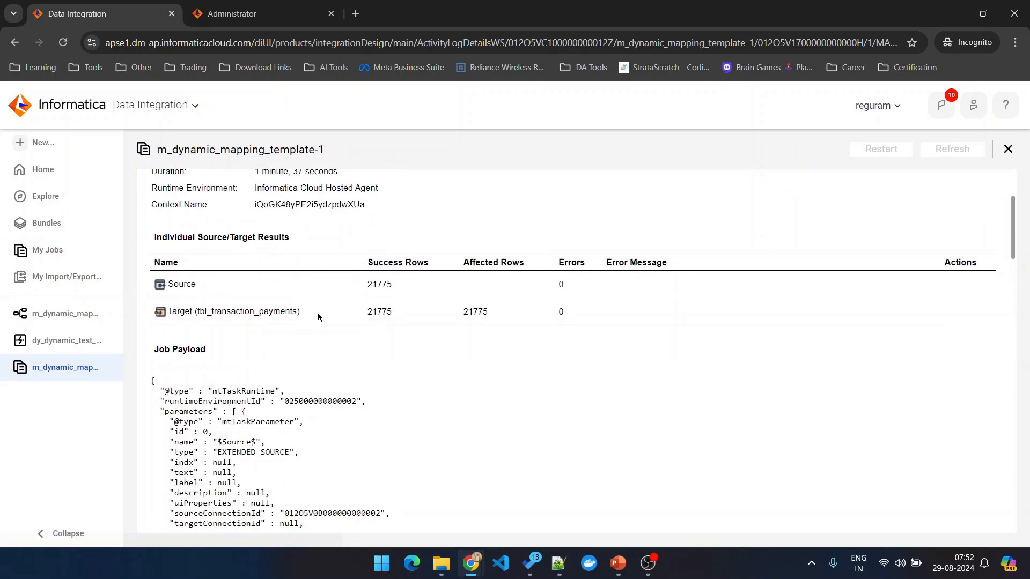
Examine the subtask's job payload, highlighting the targetObject and targetObjectLabel entries of the $Target$ parameter
scroll(317, 316, "down", 3)
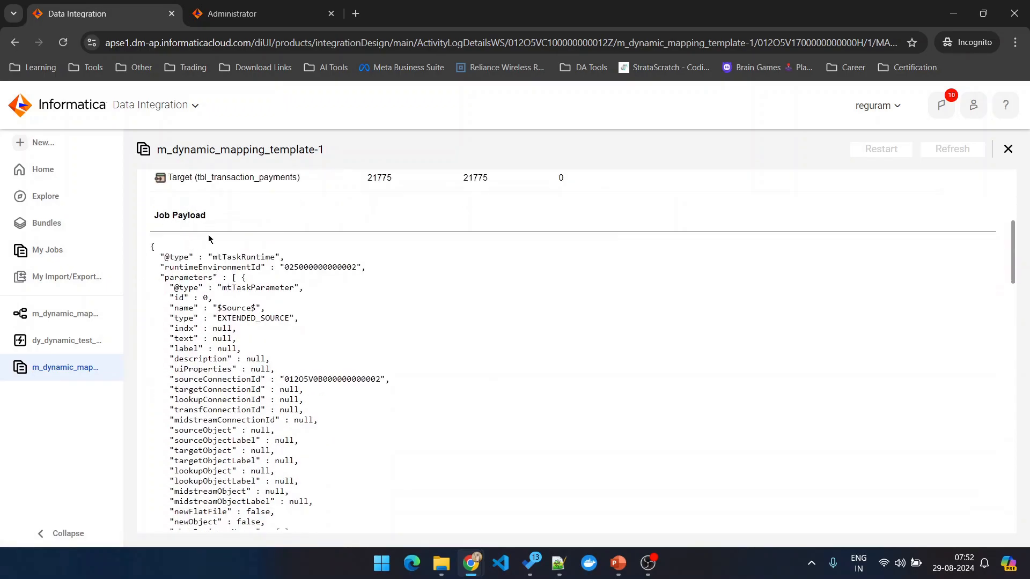
scroll(279, 300, "down", 10)
scroll(319, 334, "down", 8)
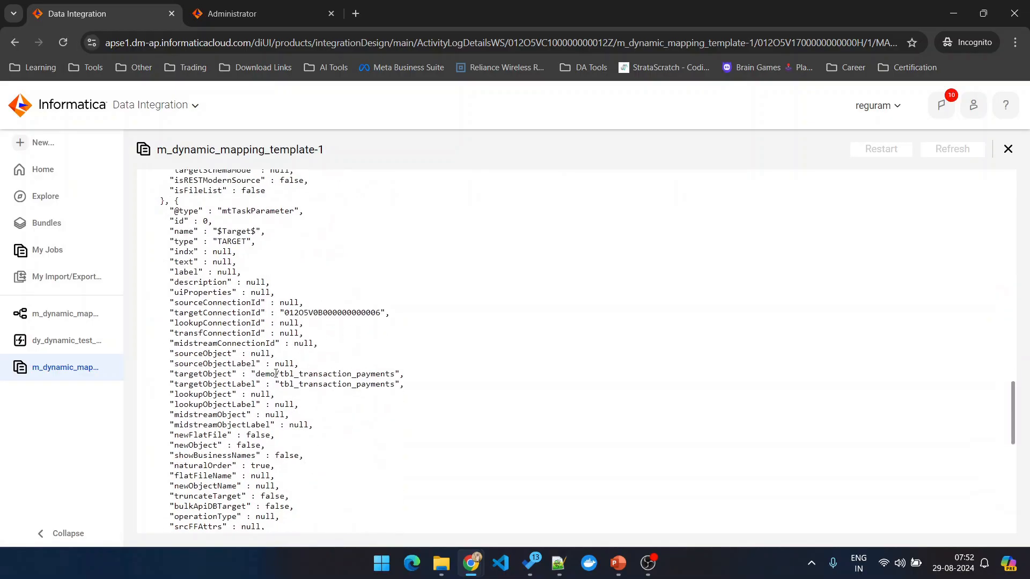
left_click_drag(170, 372, 416, 387)
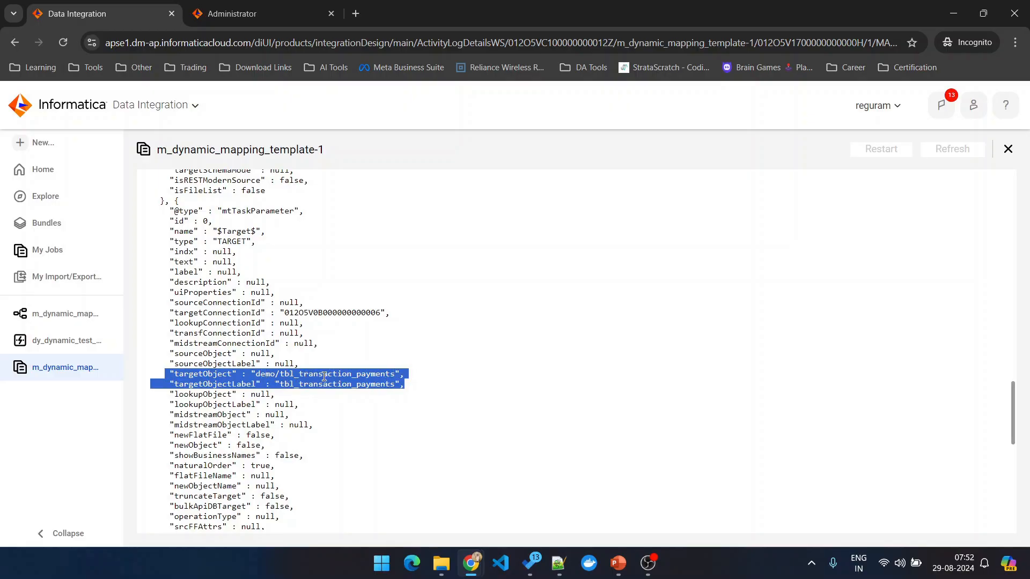
scroll(356, 441, "up", 1)
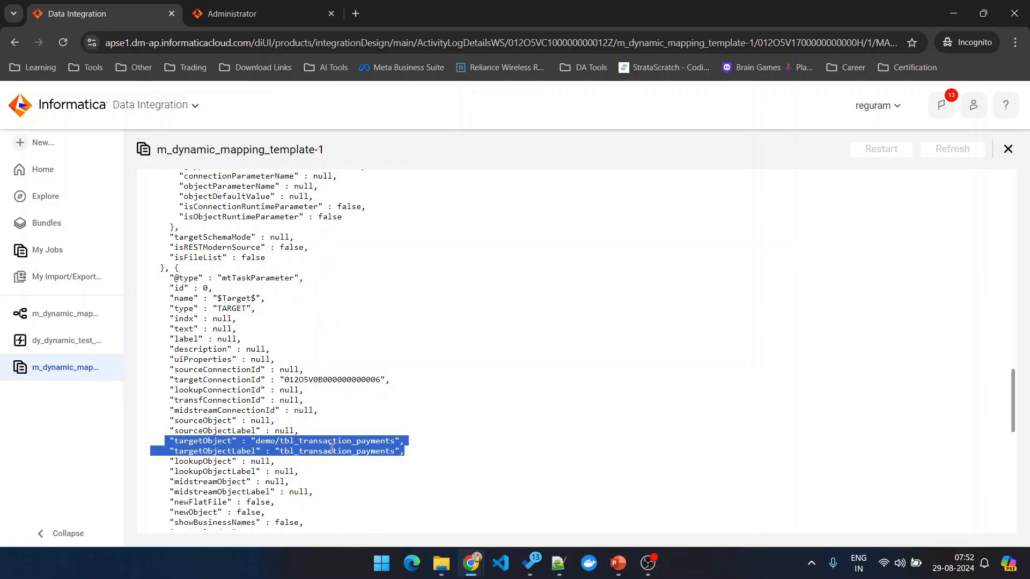
scroll(333, 453, "down", 1)
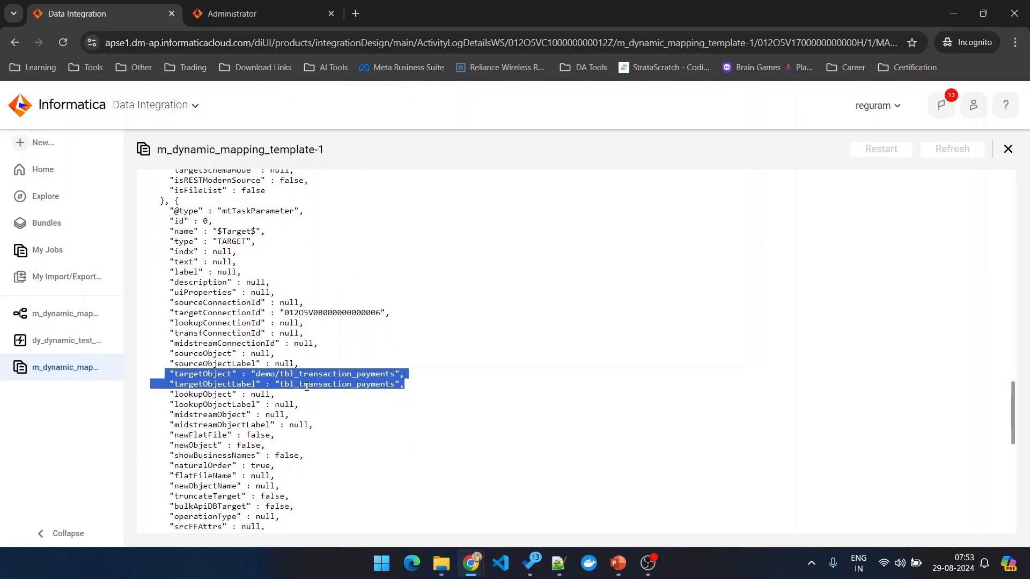
scroll(349, 386, "down", 5)
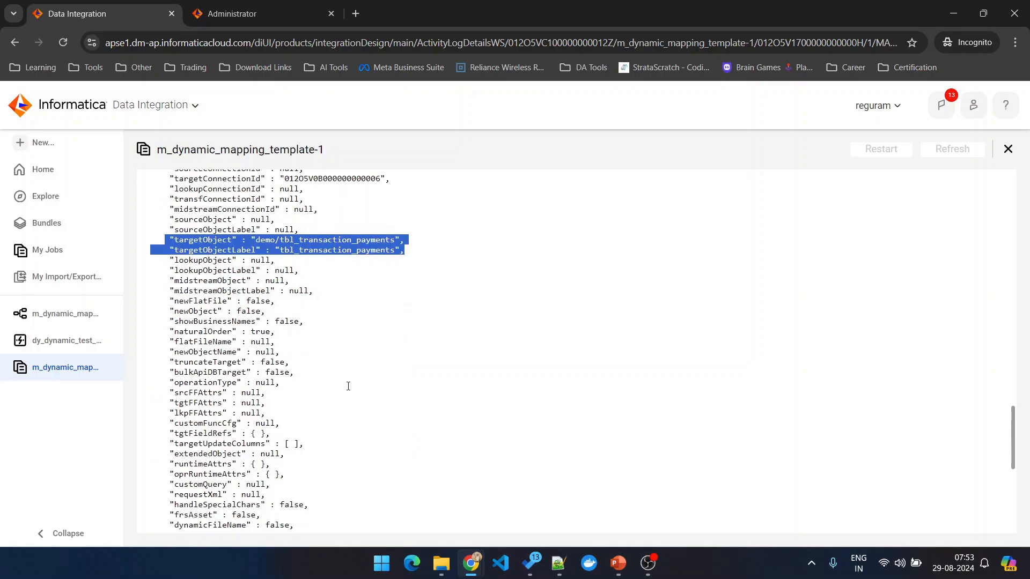
Find the extendedObject entry of the $Source$ parameter in the job payload and highlight its source table name
scroll(329, 314, "down", 2)
scroll(292, 390, "up", 6)
scroll(304, 353, "up", 1)
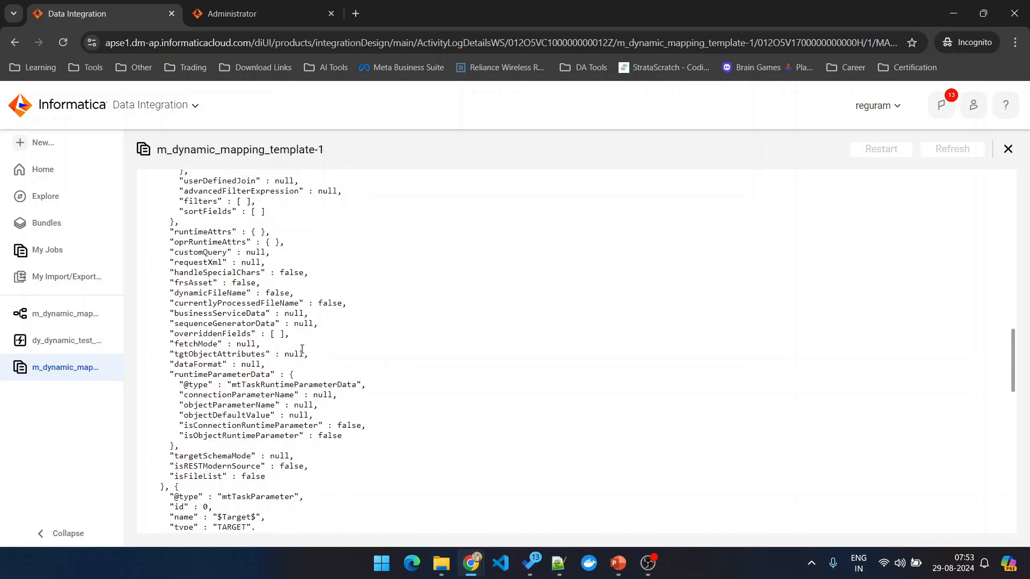
scroll(277, 348, "up", 4)
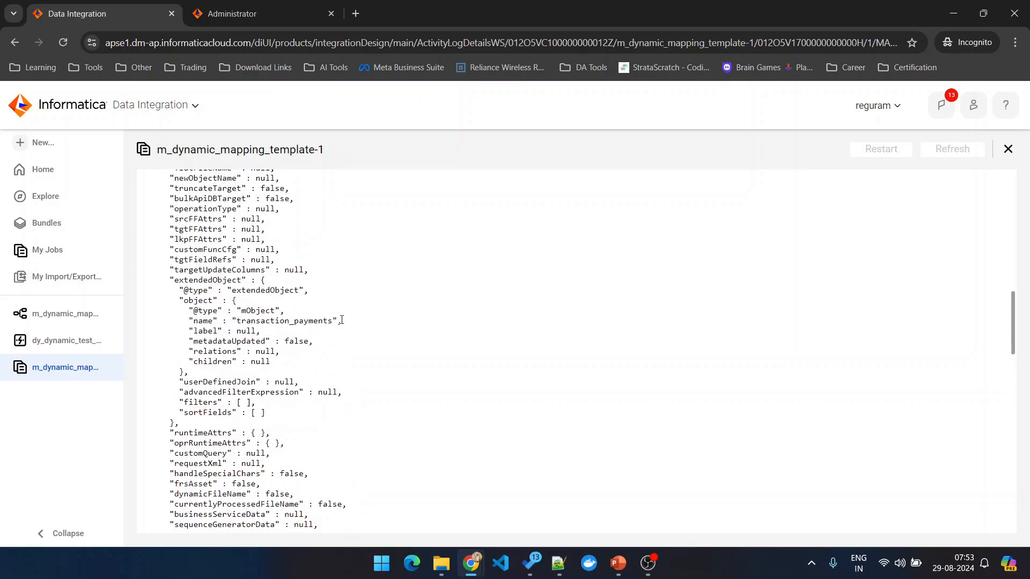
left_click_drag(360, 321, 180, 320)
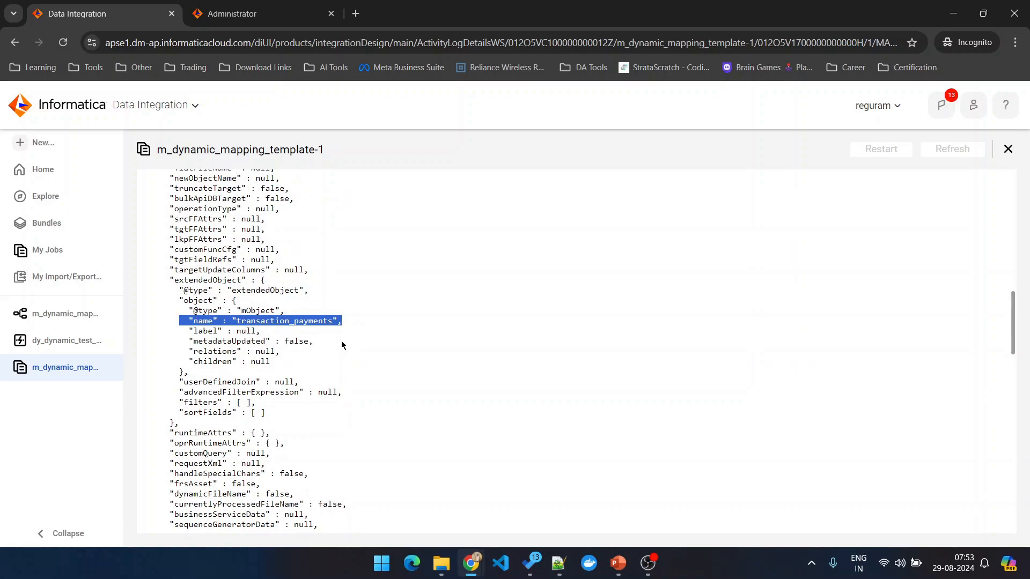
Compare the success rows of the source and the tbl_transaction_payments target in the individual results, highlighting each value
scroll(317, 365, "up", 3)
scroll(304, 386, "up", 10)
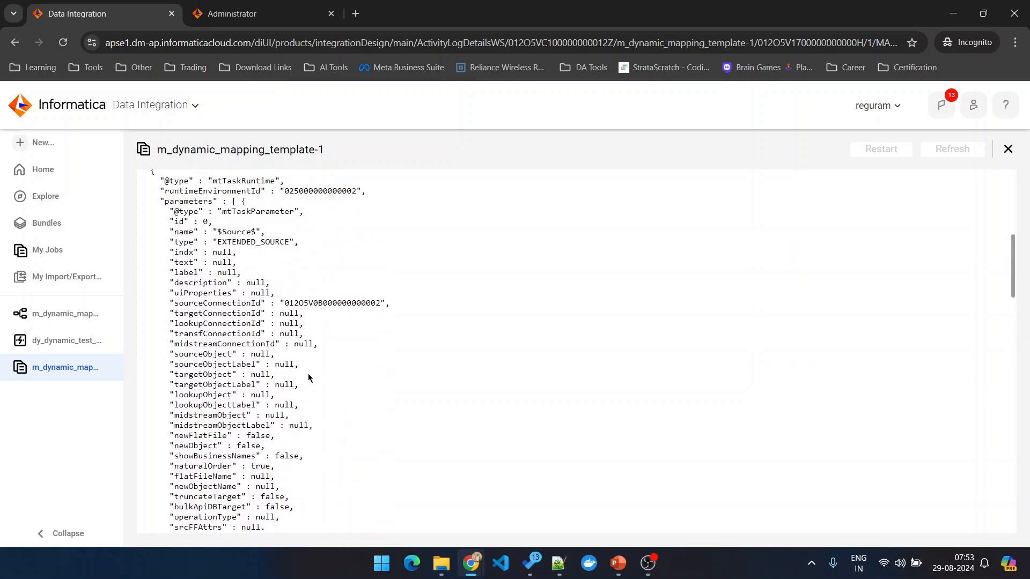
scroll(231, 321, "up", 2)
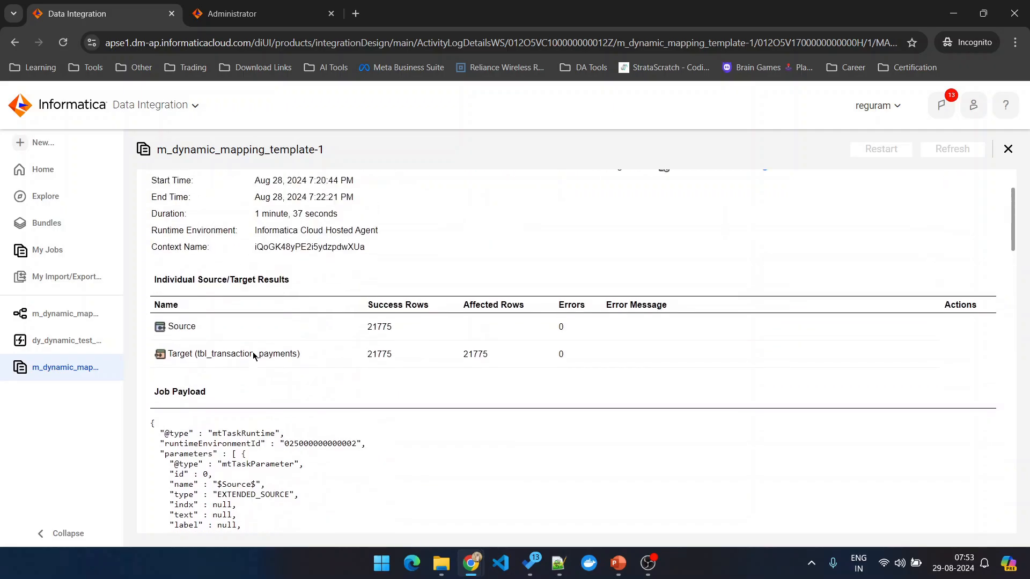
left_click_drag(363, 373, 403, 378)
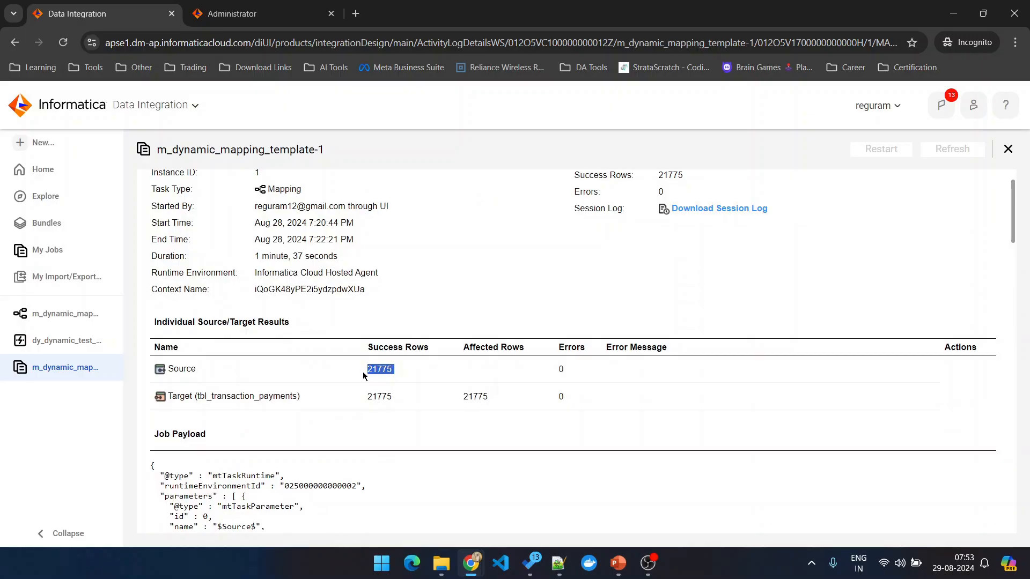
left_click_drag(365, 397, 399, 403)
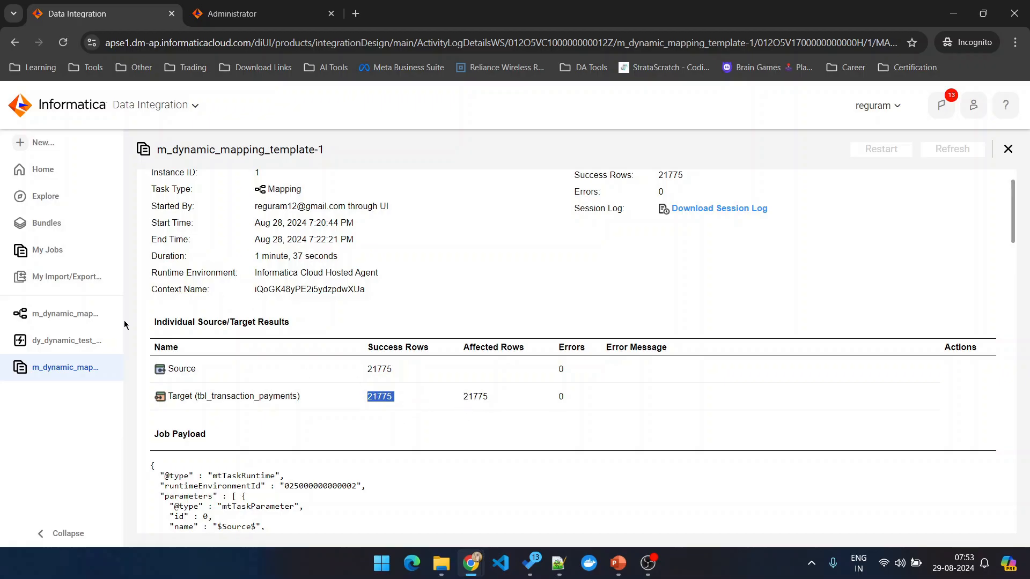
Return to the subtask list and open the failed m_dynamic_mapping_template-4 subtask's log to read its error message
left_click(49, 249)
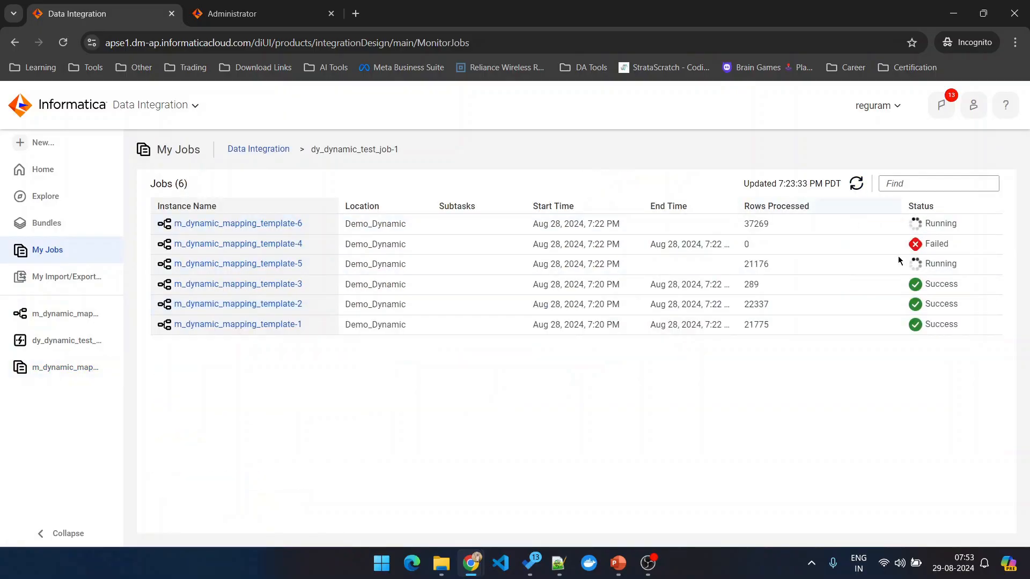
mouse_move(918, 250)
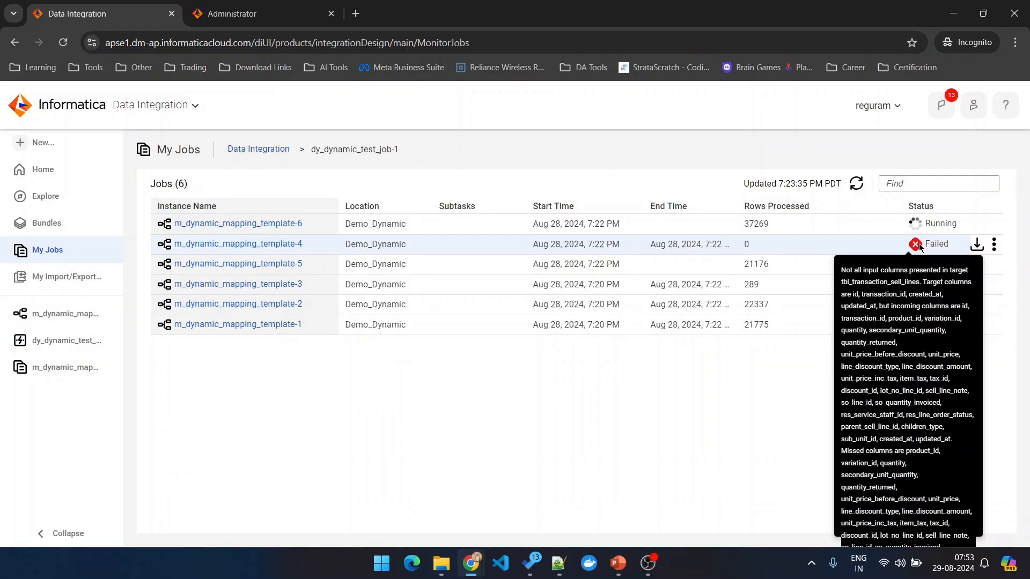
left_click(280, 244)
scroll(407, 354, "down", 4)
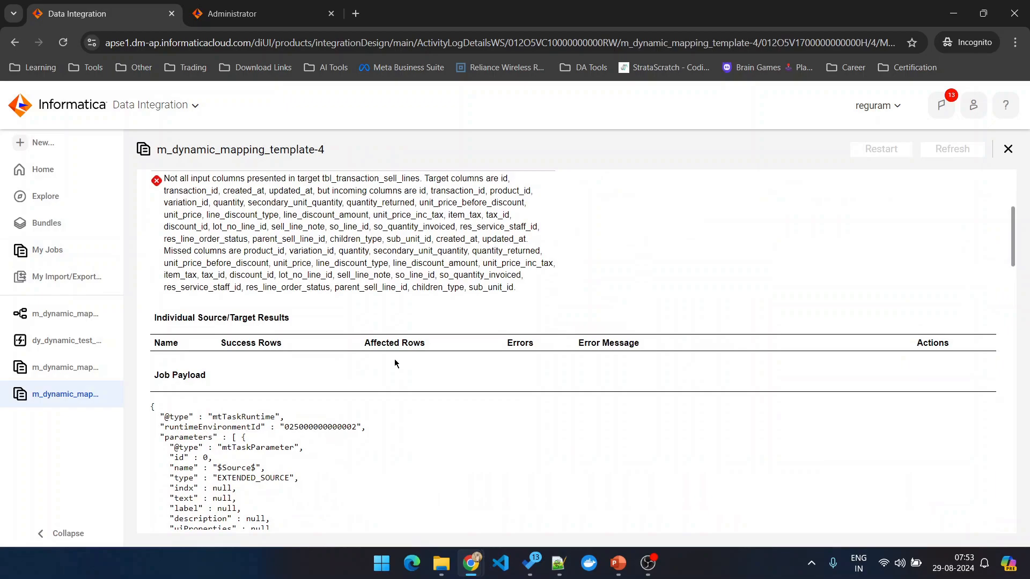
scroll(272, 234, "up", 4)
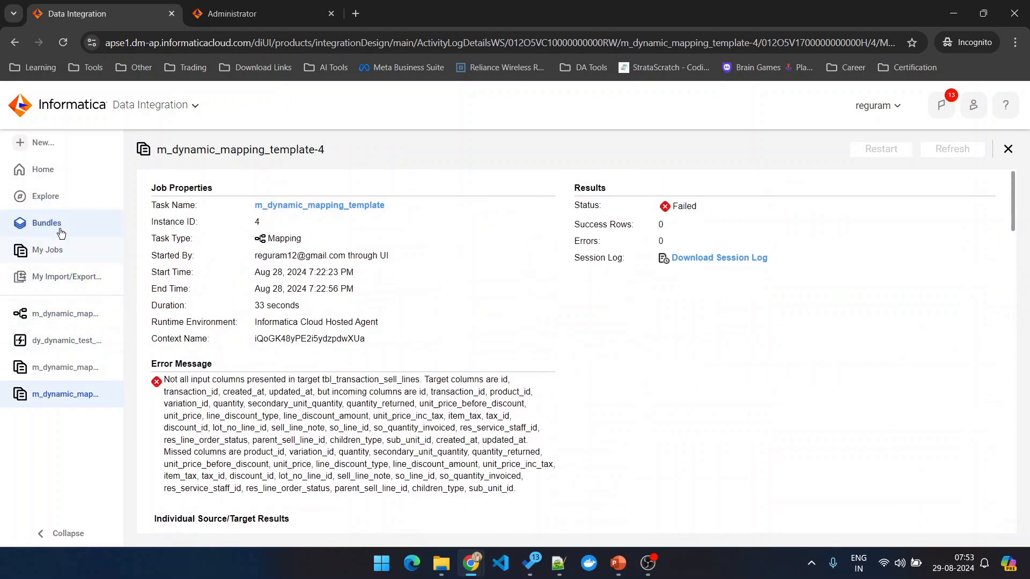
Go back to the subtasks of dy_dynamic_test_job-1 and refresh the list until every subtask has finished
left_click(59, 250)
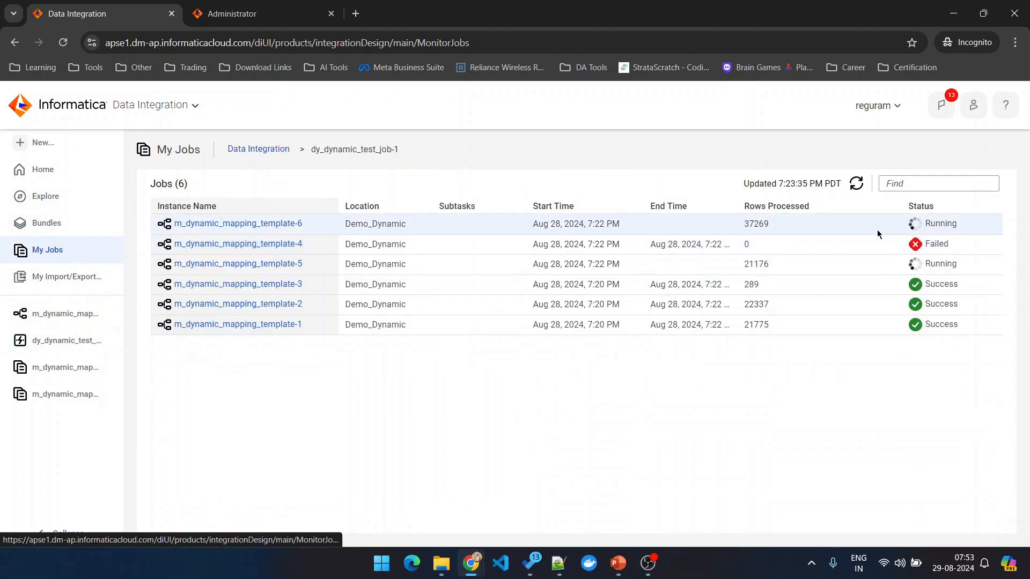
left_click(858, 185)
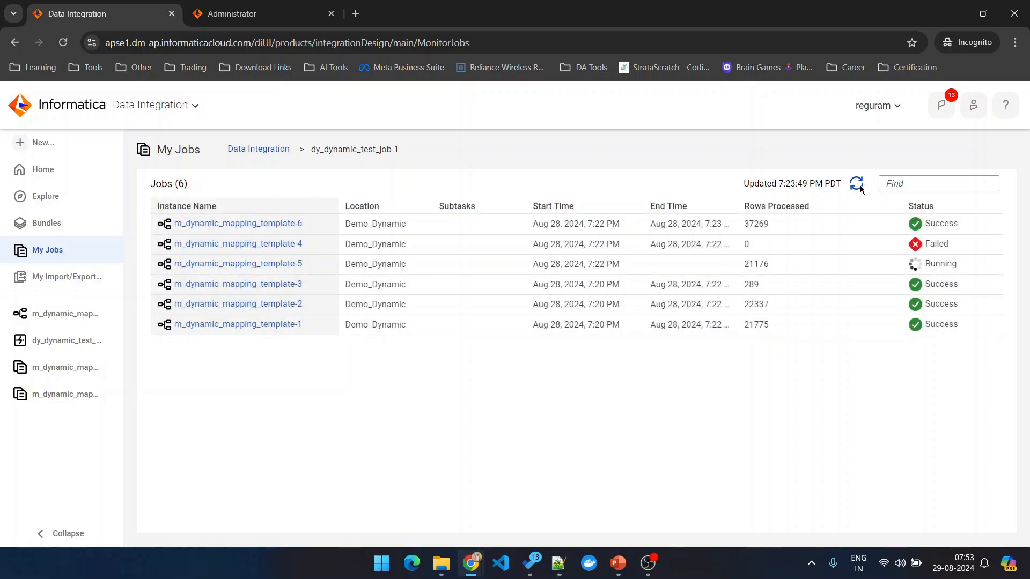
left_click(857, 185)
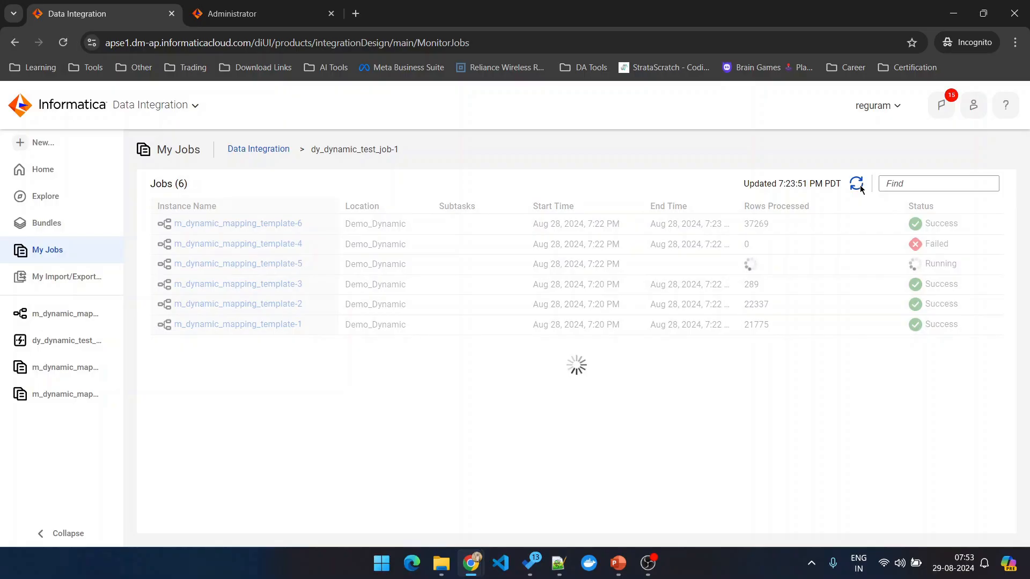
left_click(860, 188)
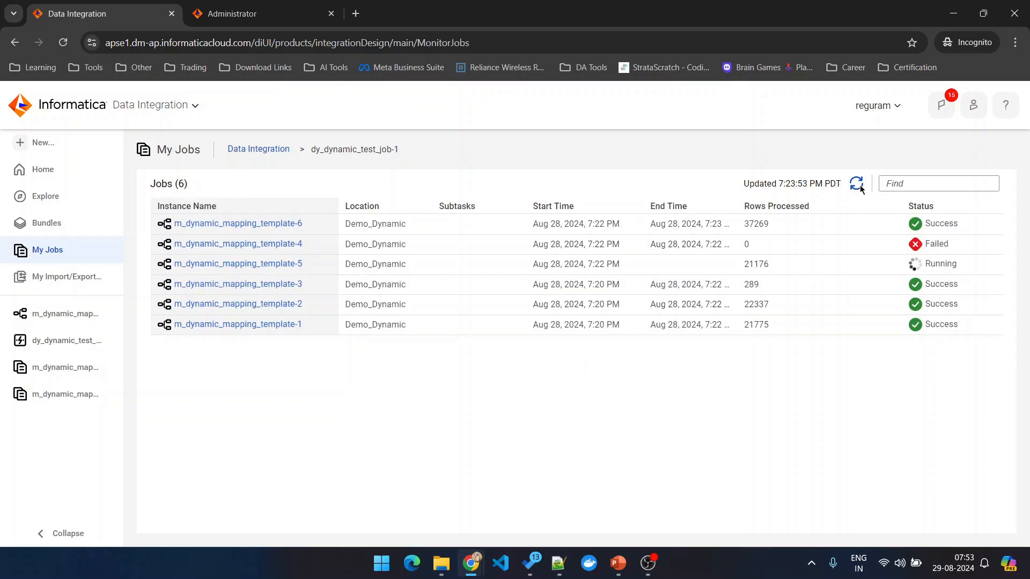
left_click(860, 187)
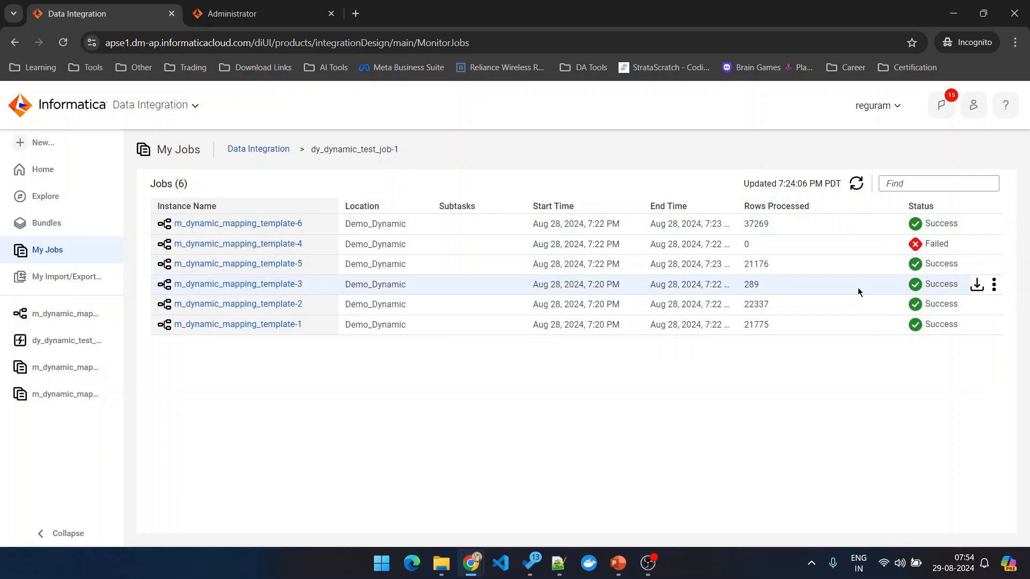
Reopen the m_dynamic_mapping_template-4 log and highlight the source object name in its job payload
mouse_move(916, 248)
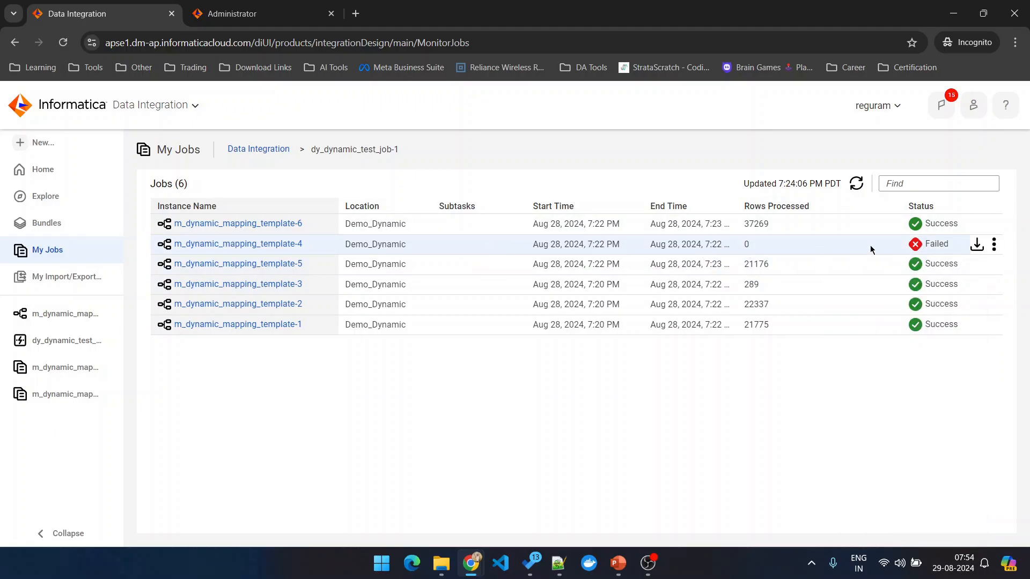
left_click(281, 244)
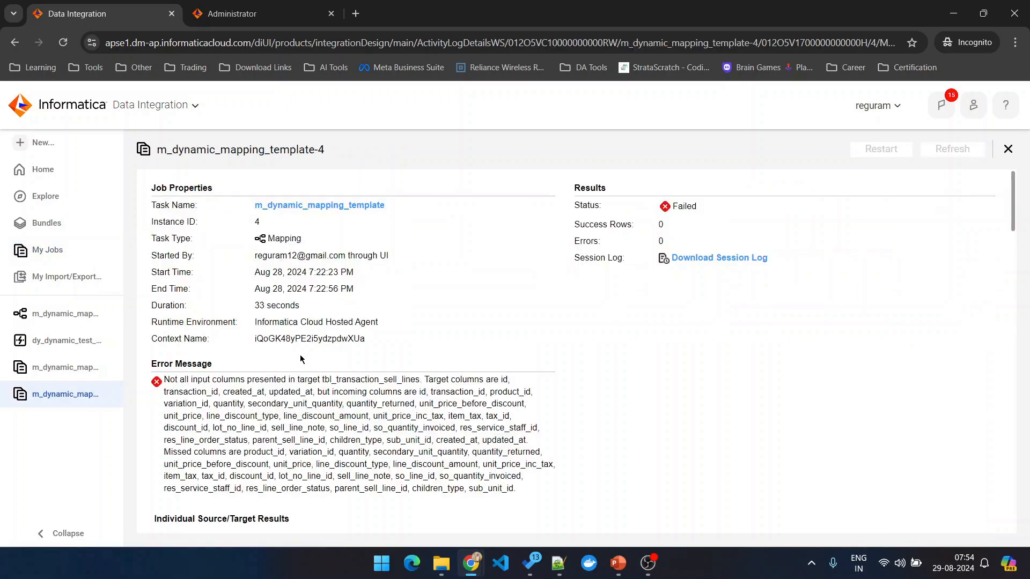
scroll(305, 356, "down", 3)
scroll(309, 356, "down", 12)
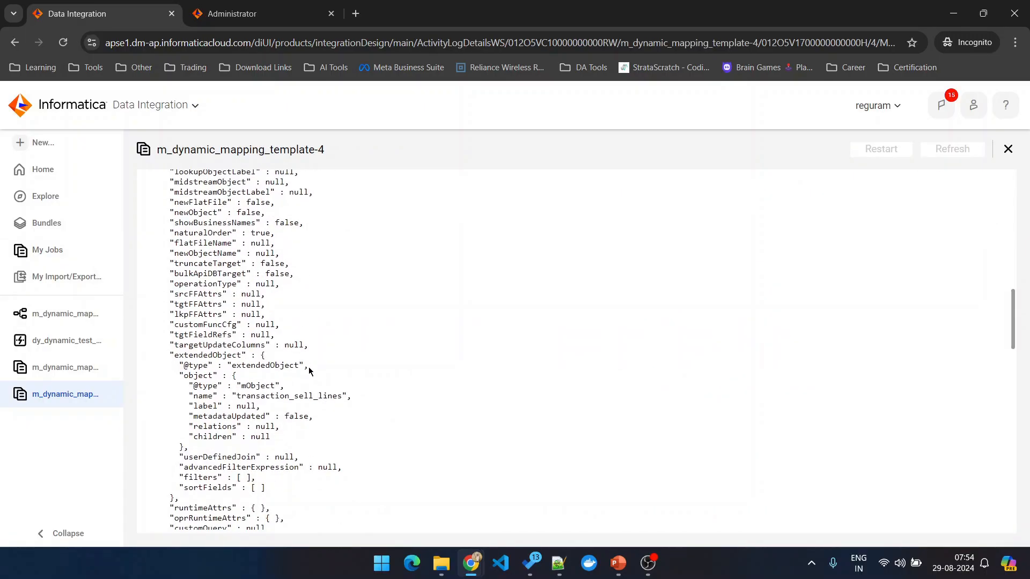
scroll(309, 370, "up", 1)
double_click(243, 332)
left_click_drag(243, 332, 351, 333)
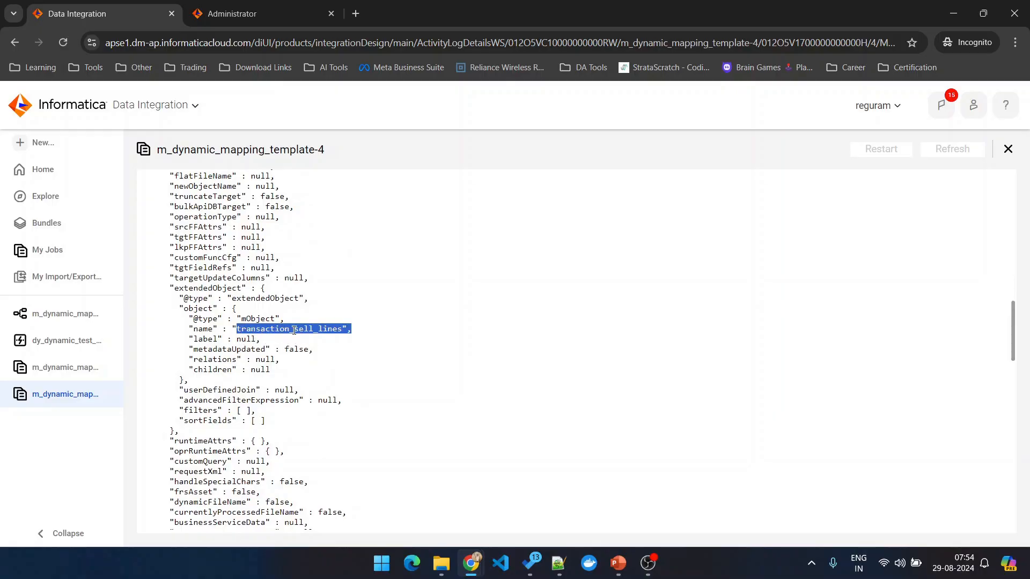
Check the failed subtask's status in the job list again and reread the missing-columns error in its log
left_click(48, 250)
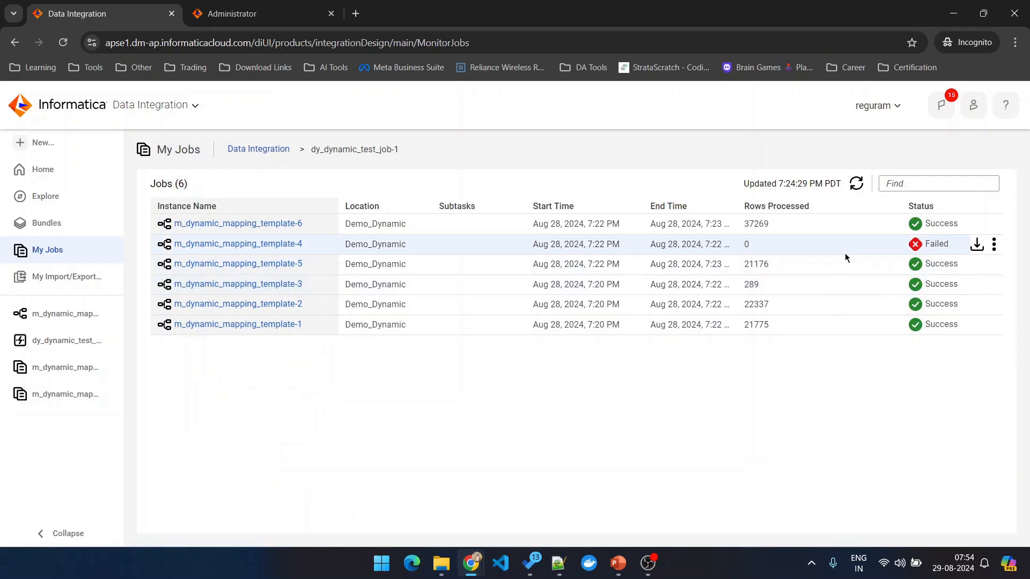
mouse_move(913, 246)
left_click(290, 244)
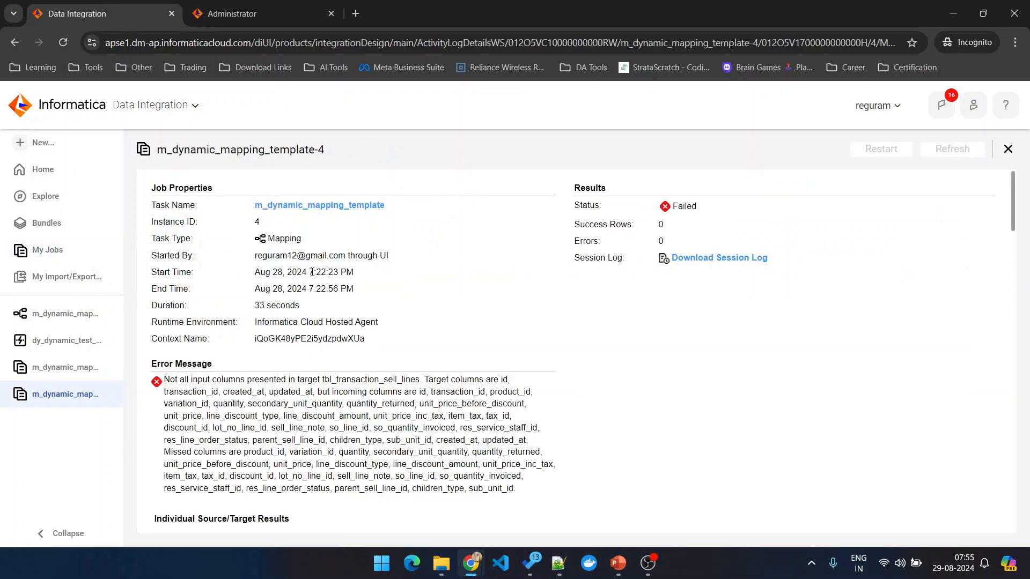
scroll(394, 343, "down", 1)
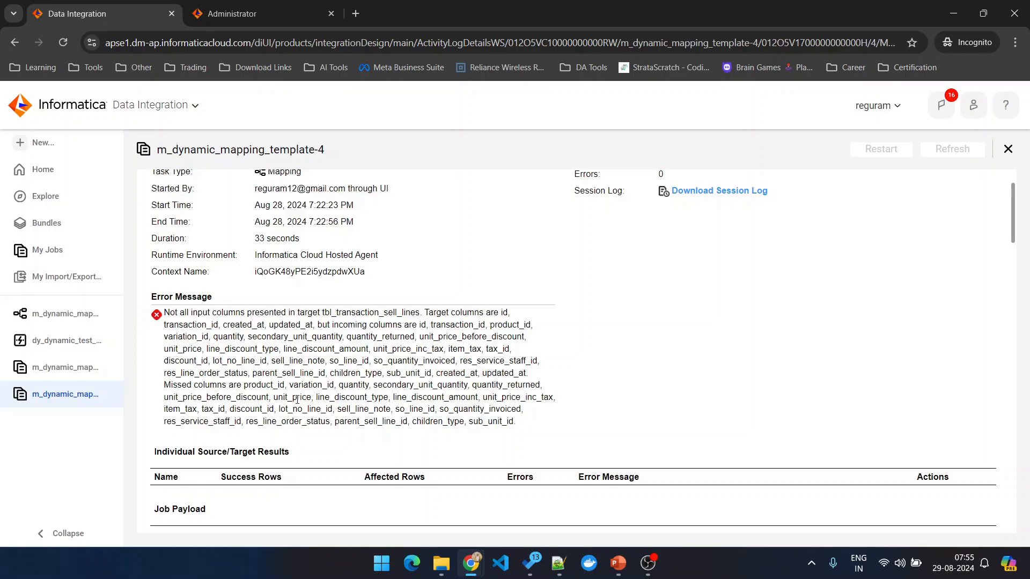
Open dy_dynamic_test_job for editing and review its mapping parameters, jobs and groups
left_click(37, 314)
left_click(38, 340)
scroll(314, 326, "down", 15)
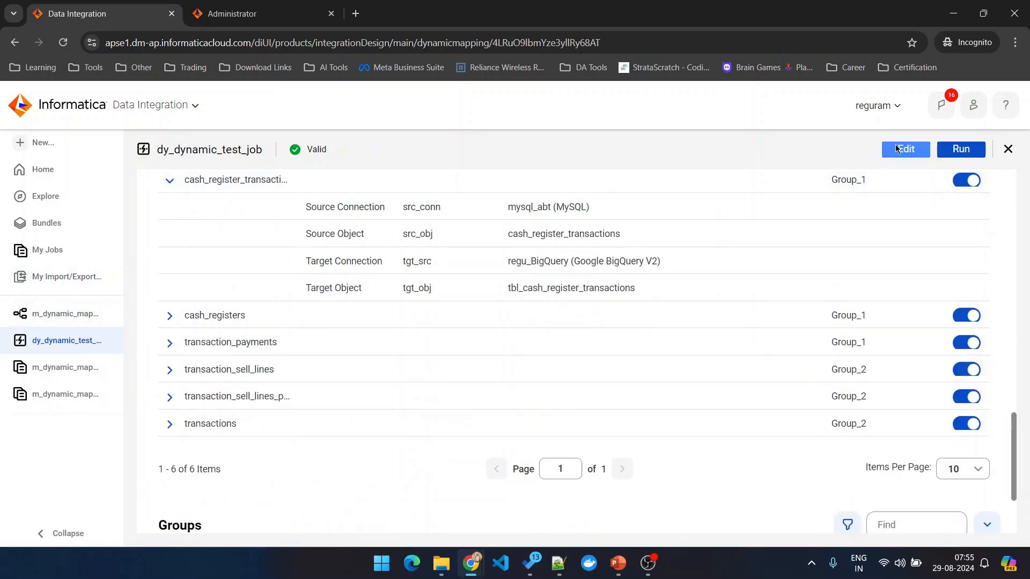
left_click(896, 148)
scroll(625, 251, "down", 1)
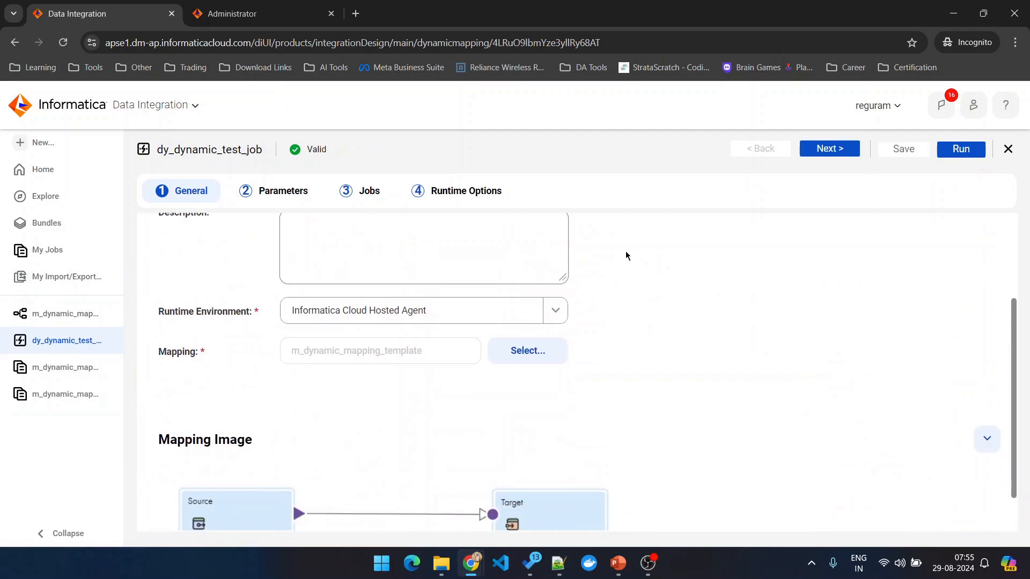
left_click(269, 194)
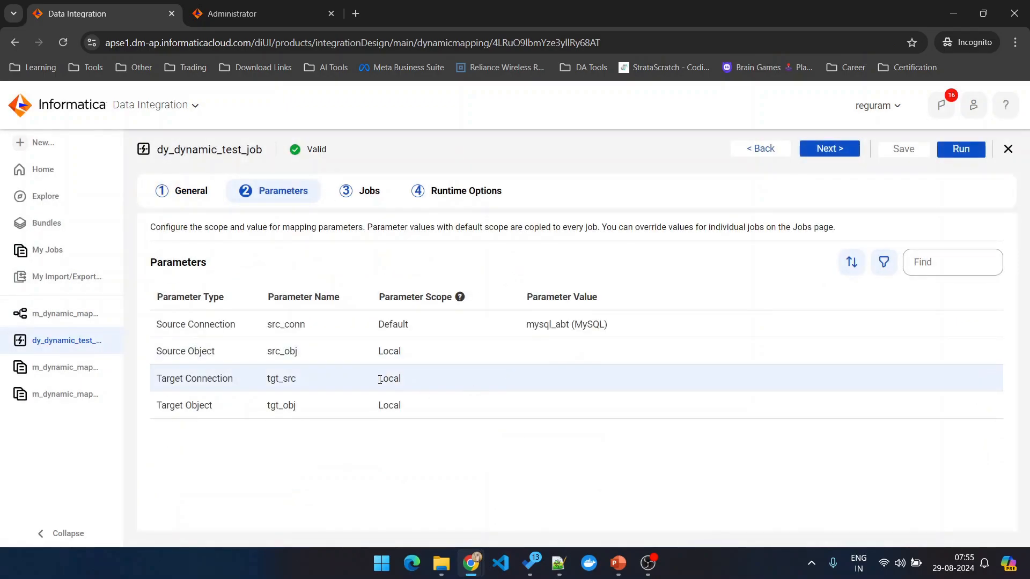
left_click(368, 192)
scroll(460, 336, "down", 3)
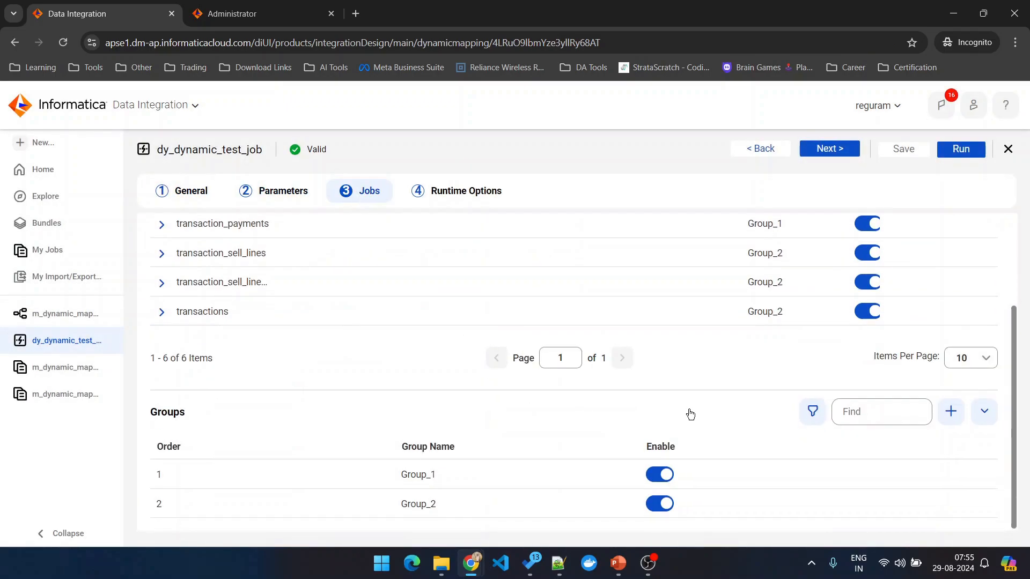
Disable Group_1 in the groups of the dynamic mapping task
scroll(690, 414, "up", 3)
scroll(692, 486, "down", 3)
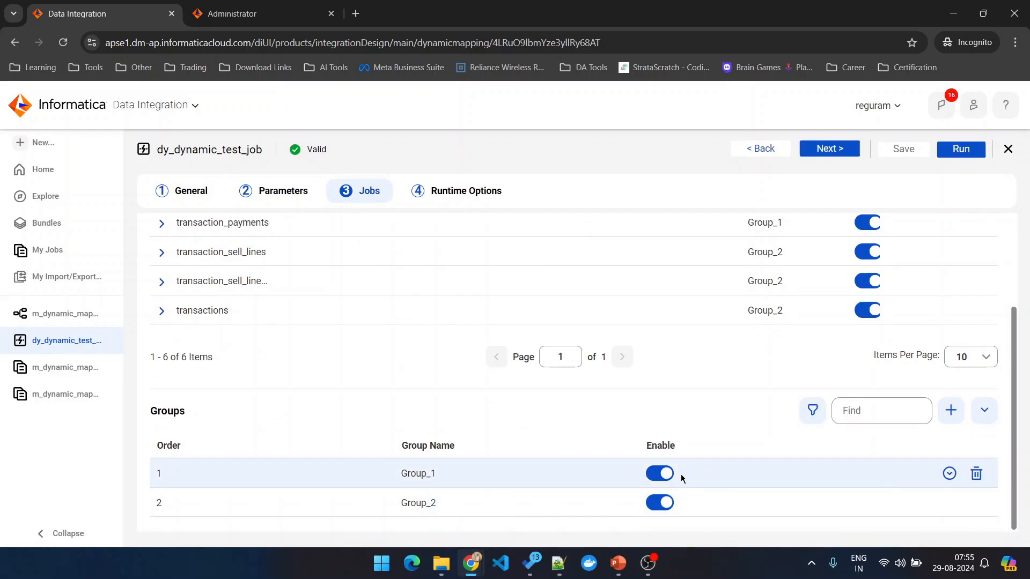
left_click(650, 477)
left_click(656, 476)
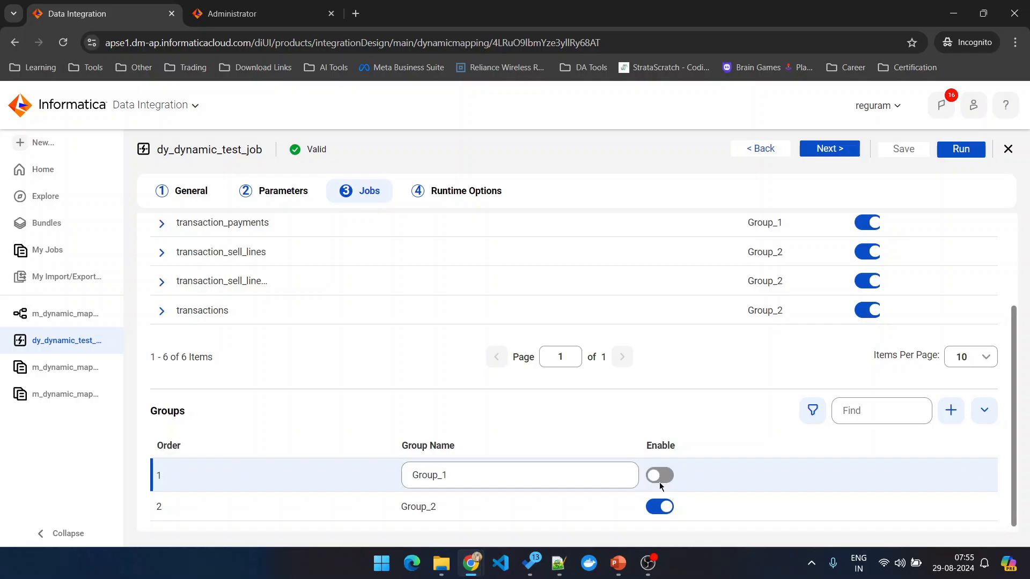
left_click(701, 427)
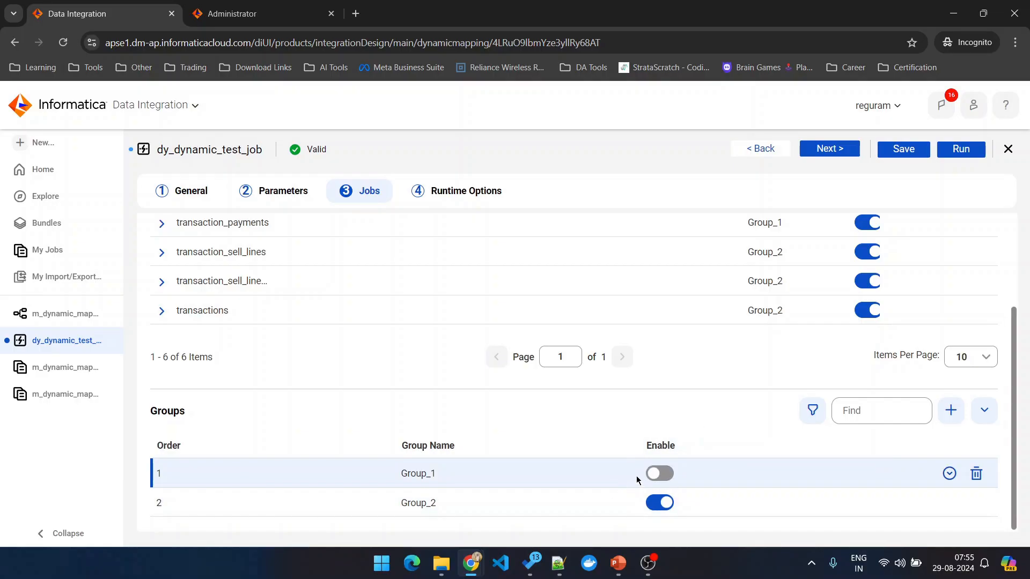
Disable the transaction_sell_lines and transactions jobs of Group_2
scroll(751, 491, "up", 3)
scroll(758, 496, "down", 3)
scroll(788, 416, "up", 3)
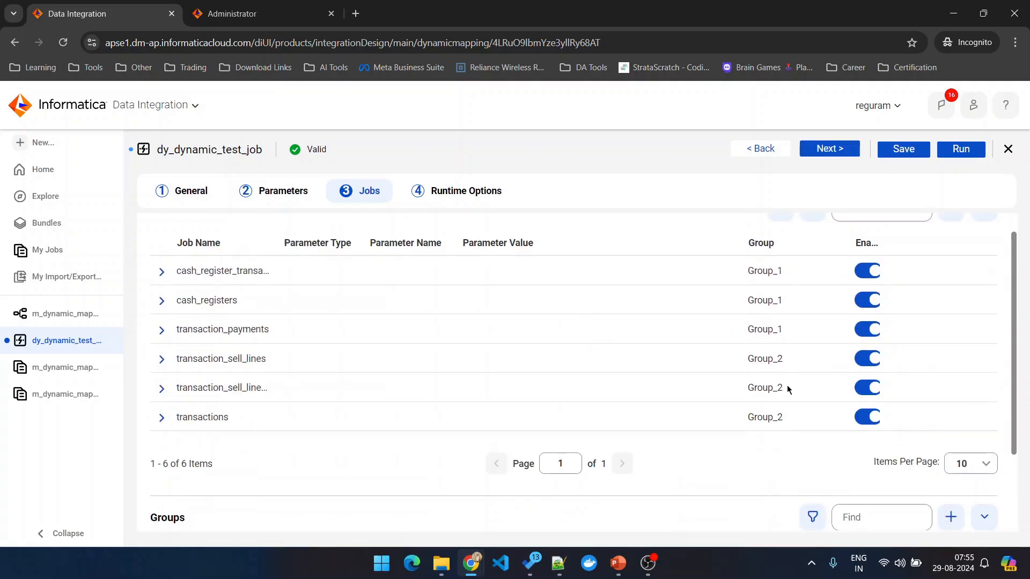
scroll(887, 434, "down", 1)
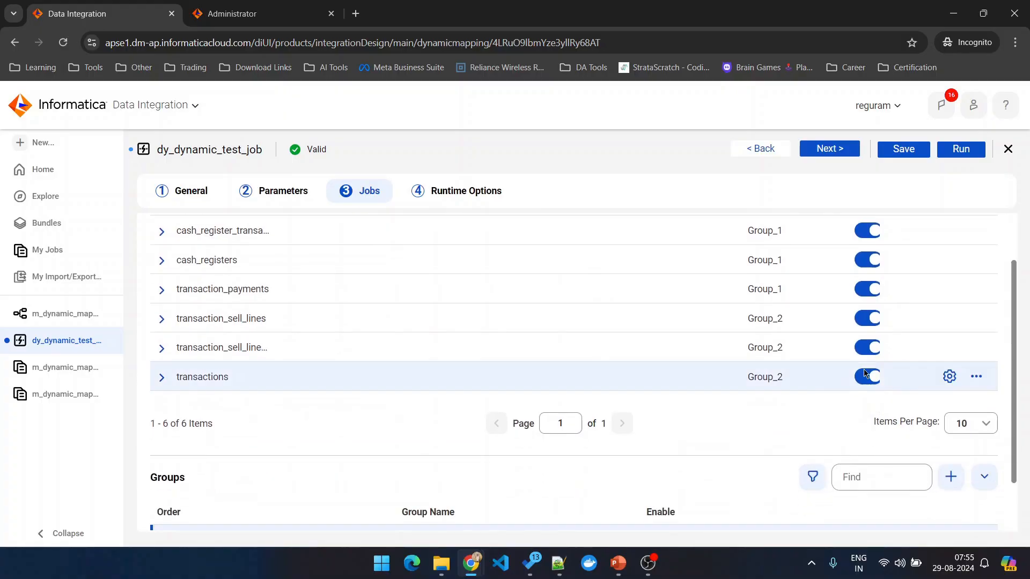
left_click(874, 322)
left_click(869, 320)
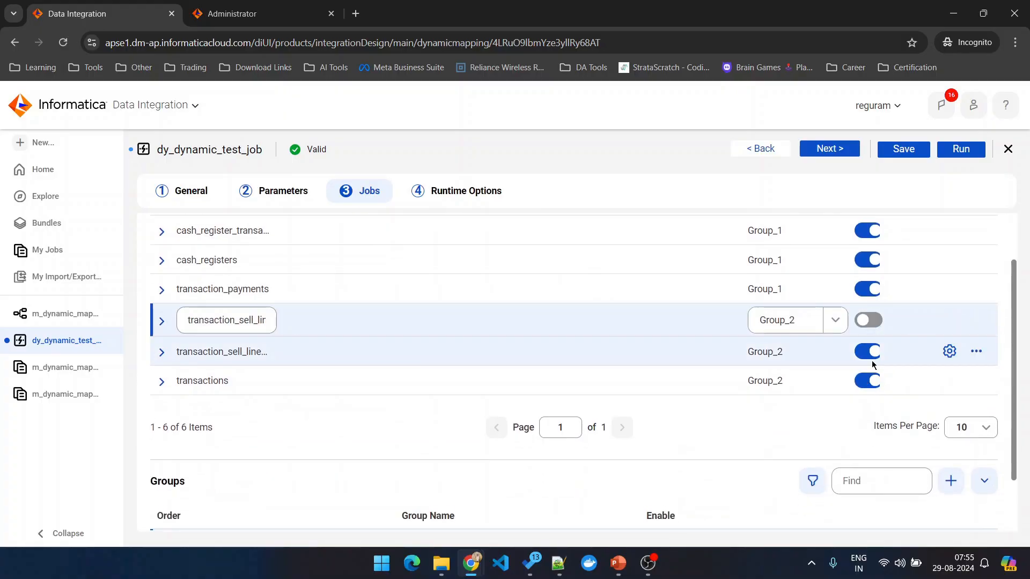
left_click(872, 386)
left_click(868, 380)
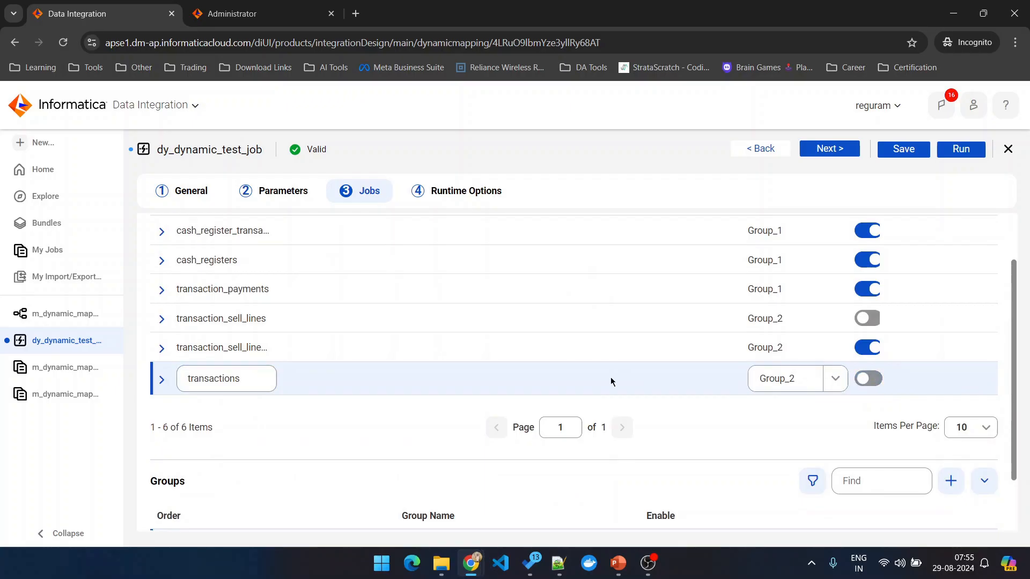
left_click(432, 430)
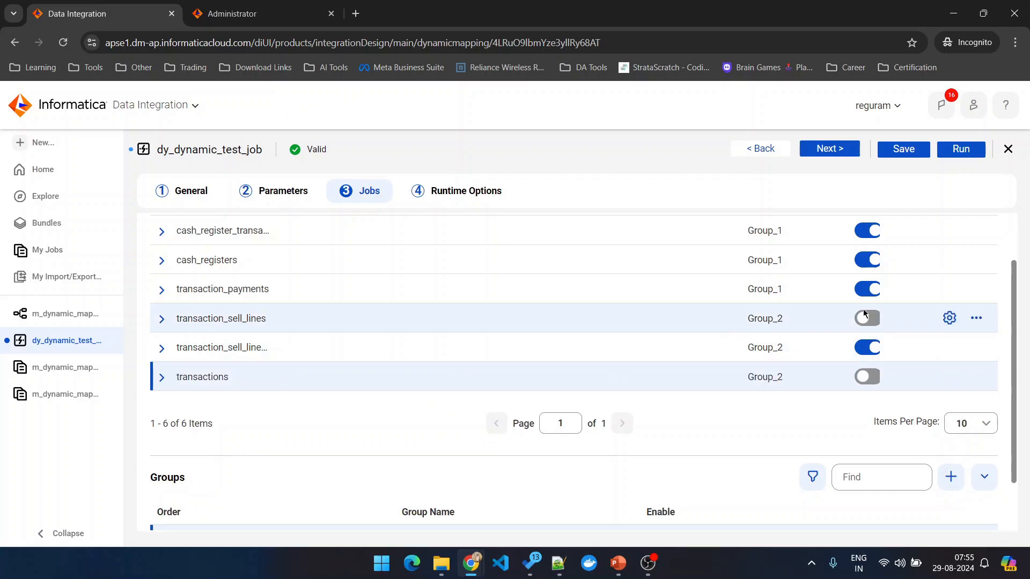
Review which jobs and groups are enabled in dy_dynamic_test_job, comparing each job's group assignment with the group settings
scroll(785, 416, "down", 1)
scroll(831, 317, "up", 2)
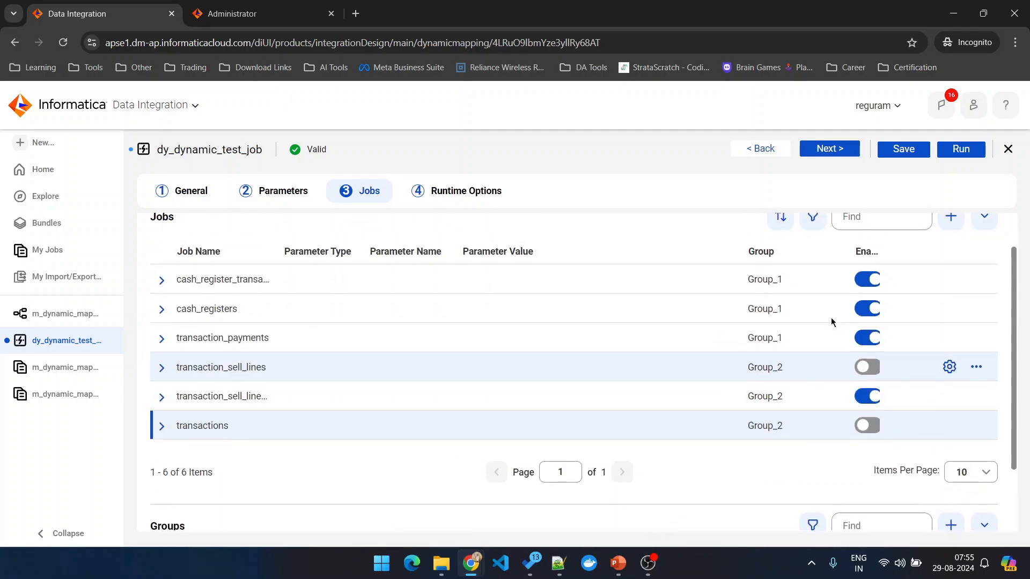
scroll(778, 402, "down", 2)
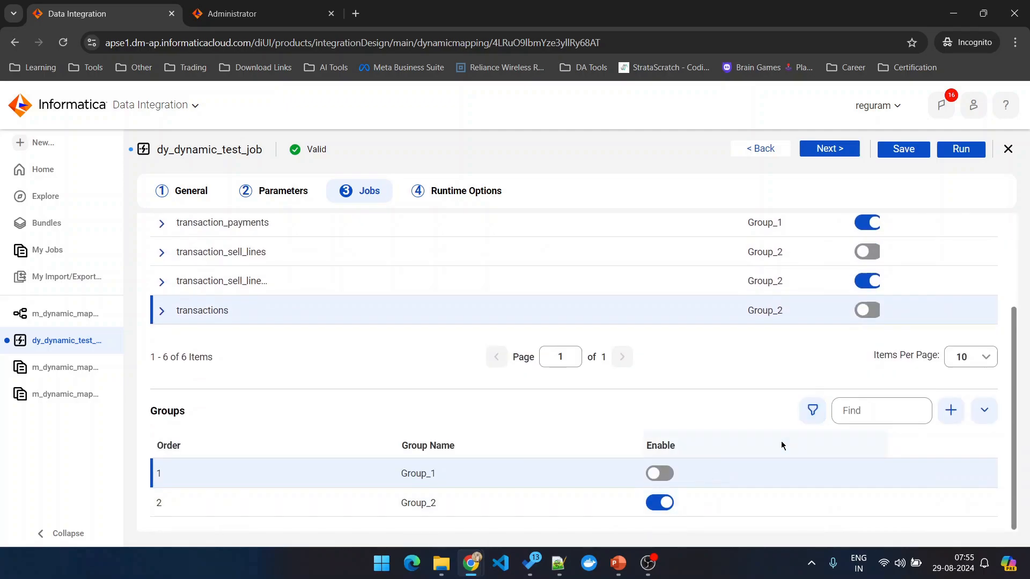
scroll(781, 443, "up", 1)
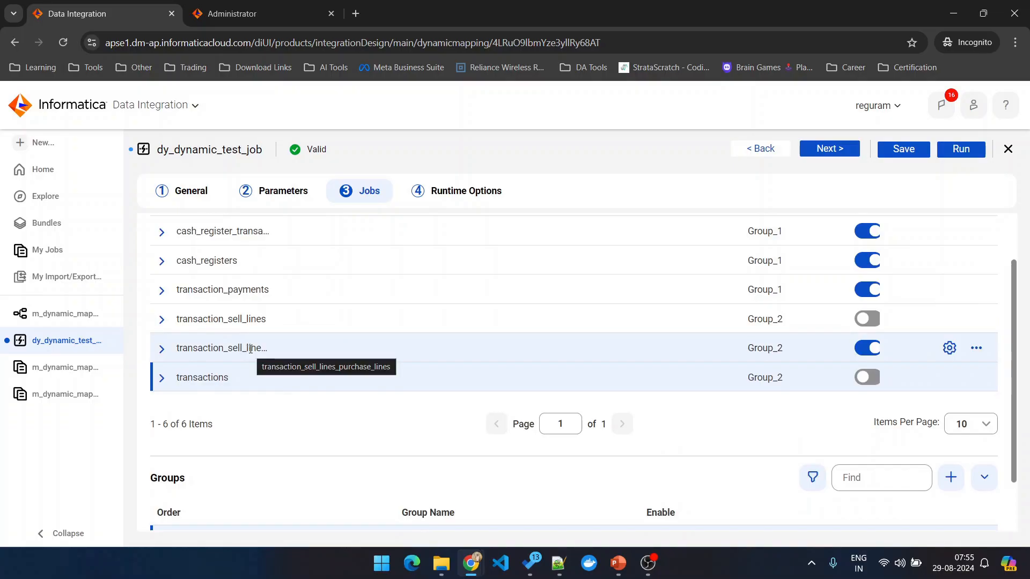
scroll(222, 359, "up", 1)
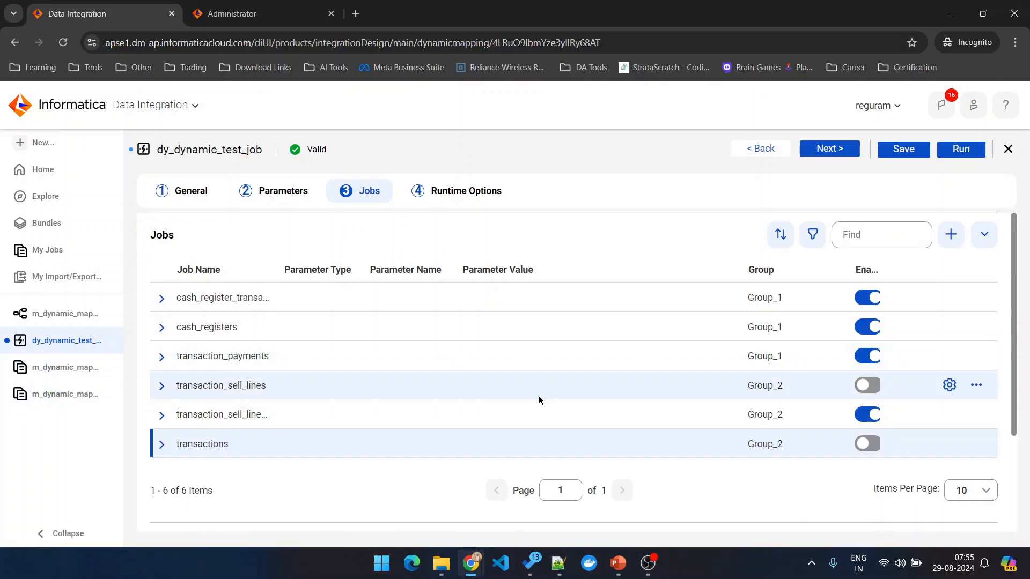
scroll(538, 400, "down", 1)
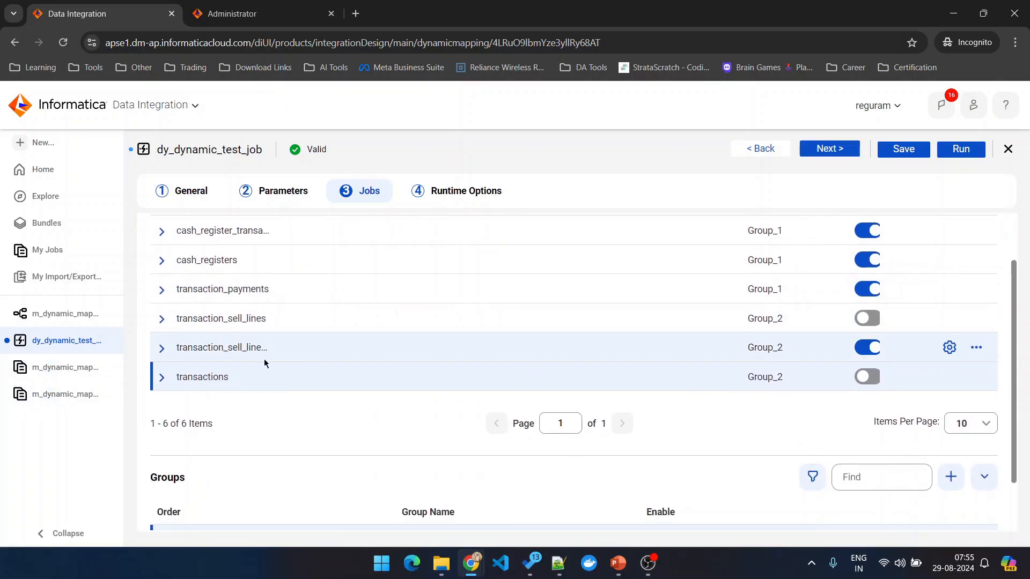
scroll(264, 358, "down", 1)
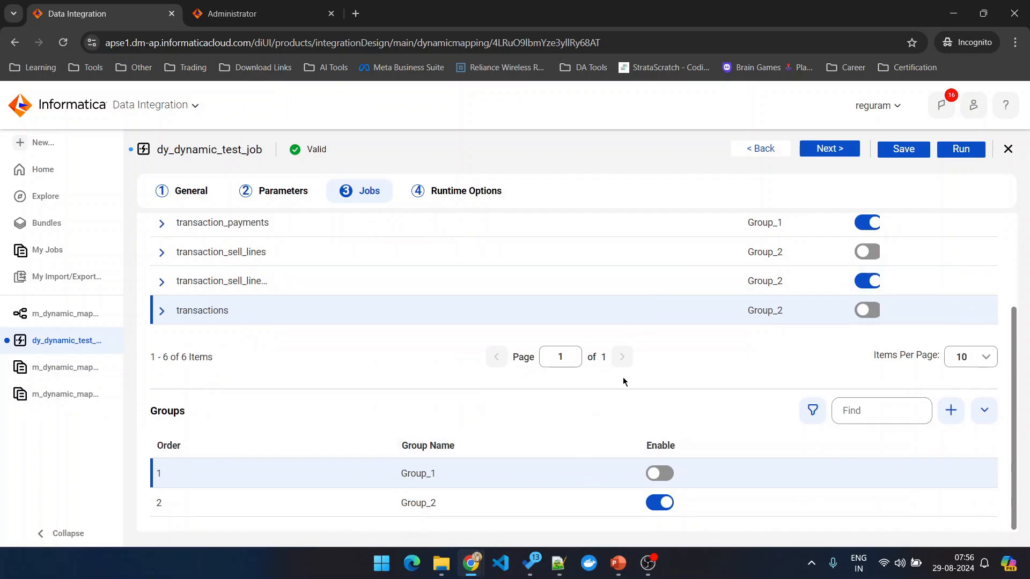
scroll(625, 451, "up", 1)
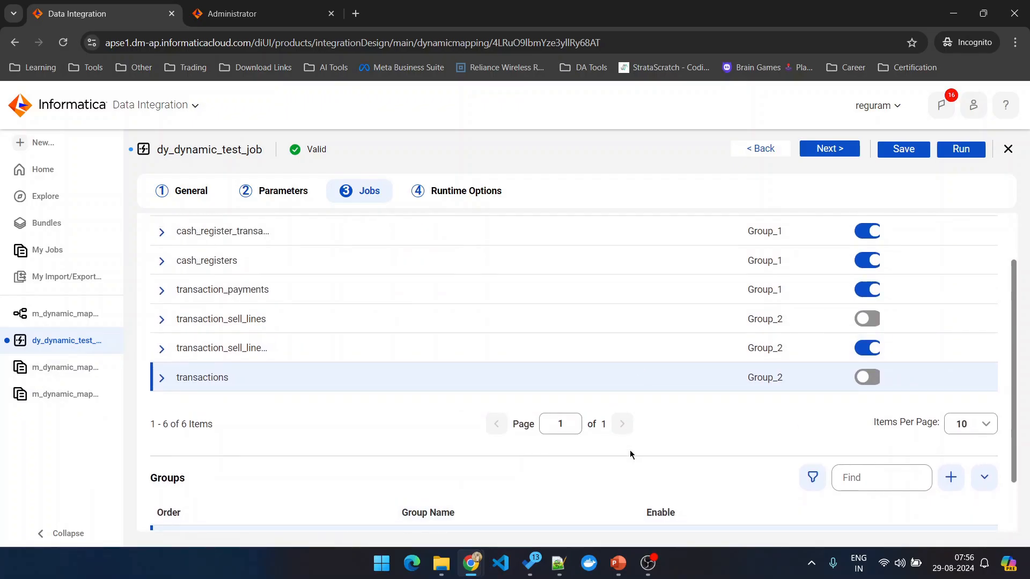
scroll(328, 434, "up", 1)
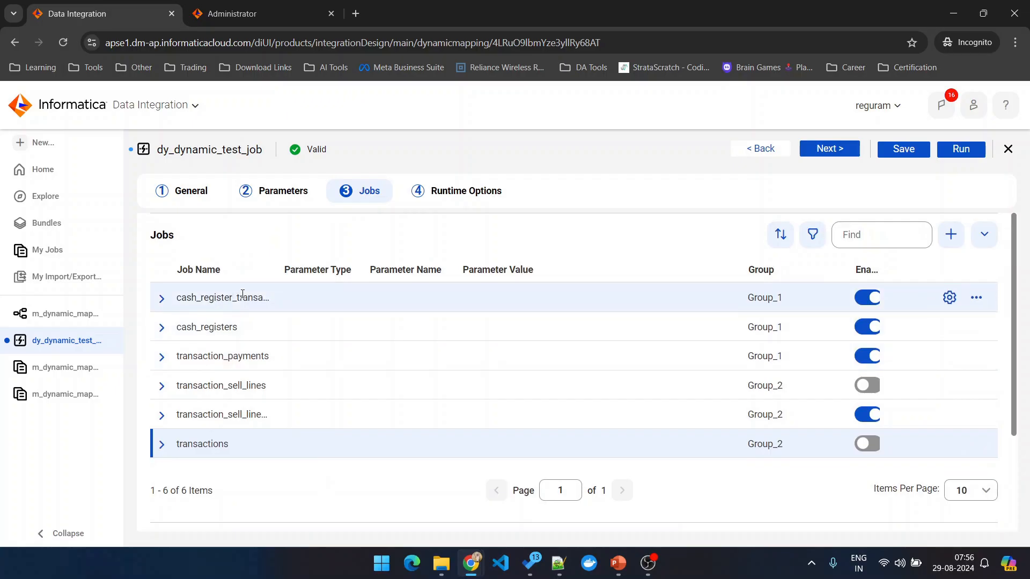
scroll(381, 378, "down", 2)
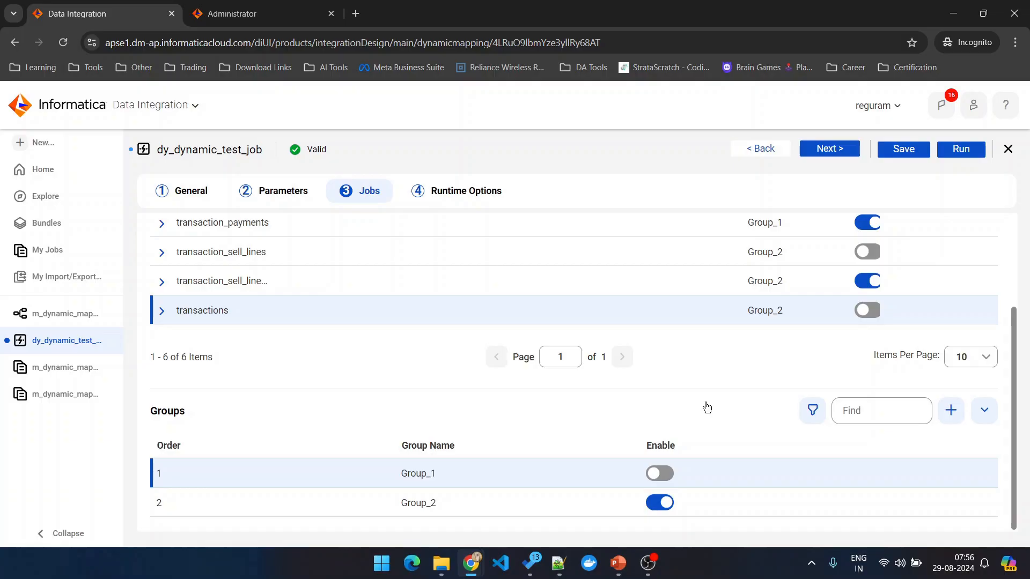
scroll(706, 408, "up", 3)
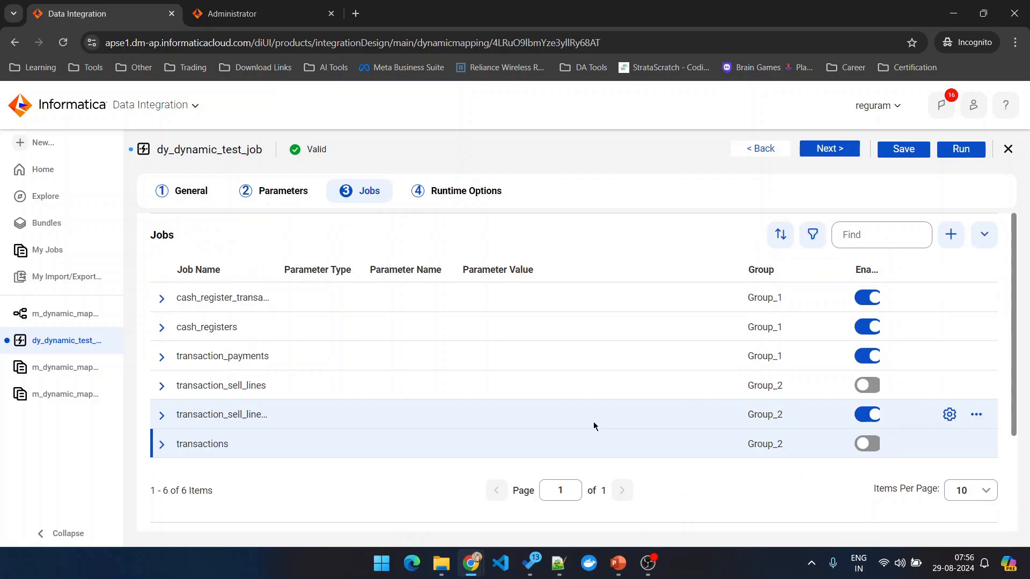